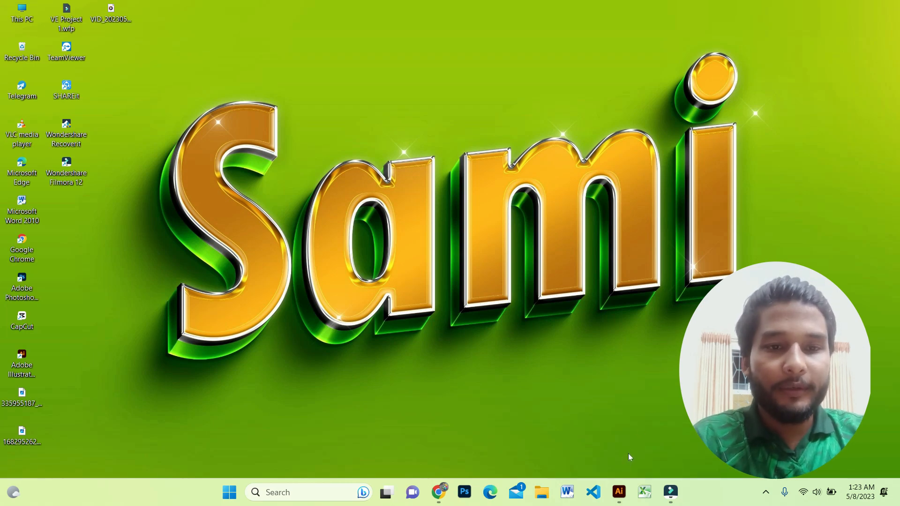
Step: Switch to Adobe Illustrator and move the whole DC company logo closer to the artboard's left edge
mouse_move(622, 490)
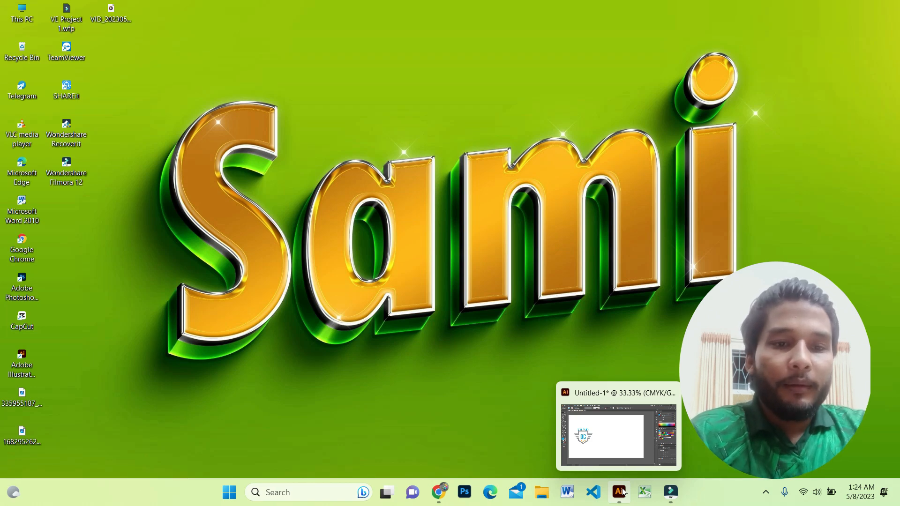
click(619, 492)
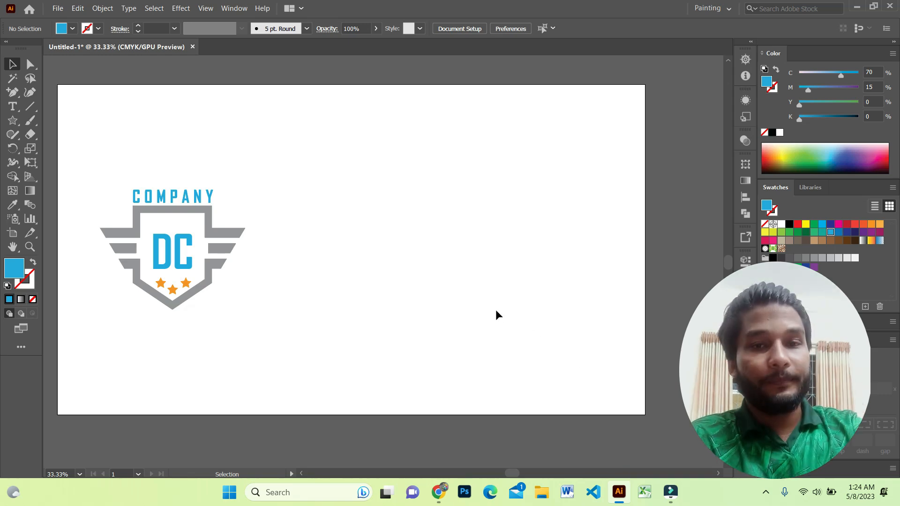
drag(101, 164, 359, 364)
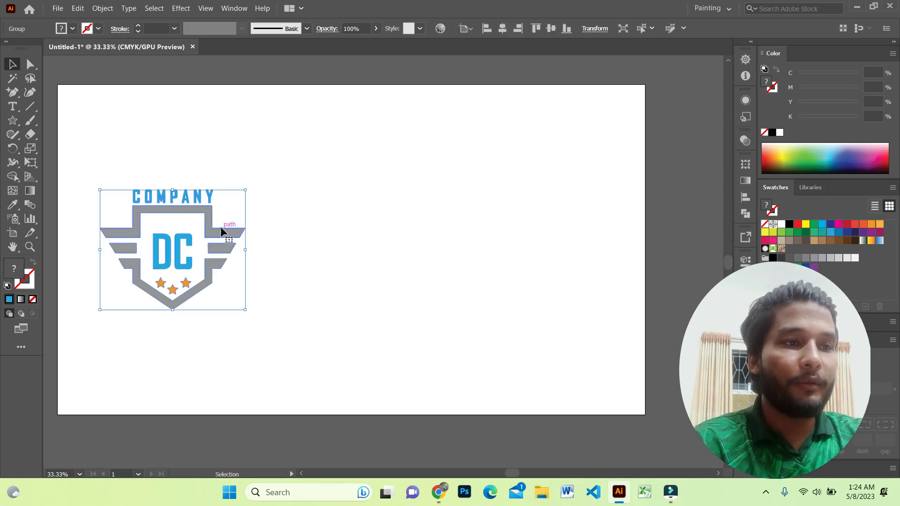
drag(221, 227, 190, 227)
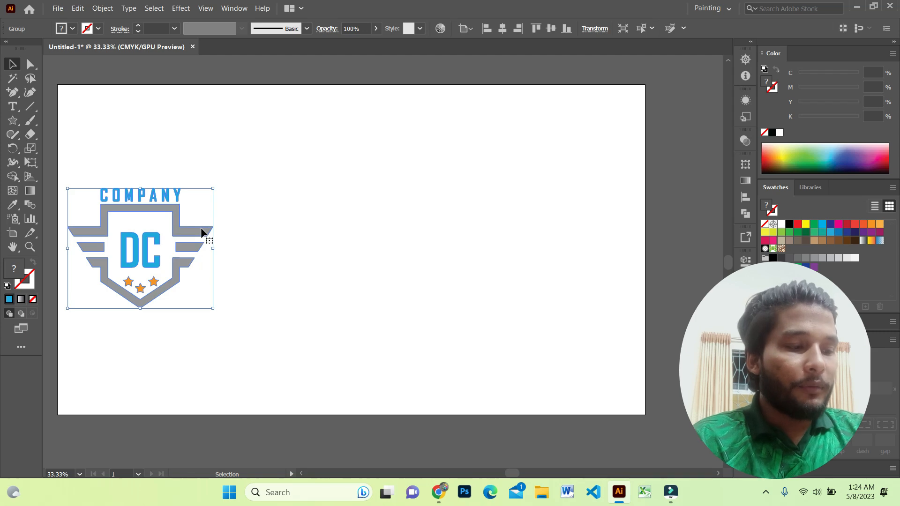
click(196, 163)
click(161, 192)
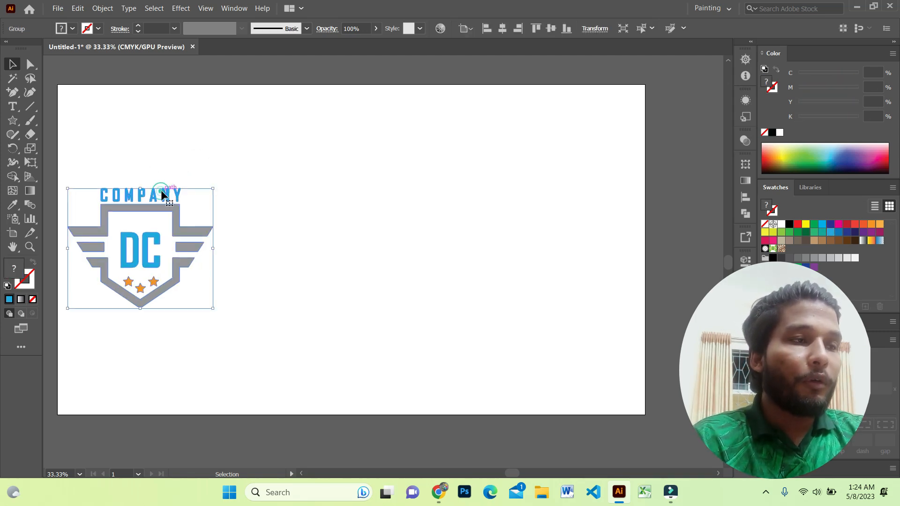
click(122, 146)
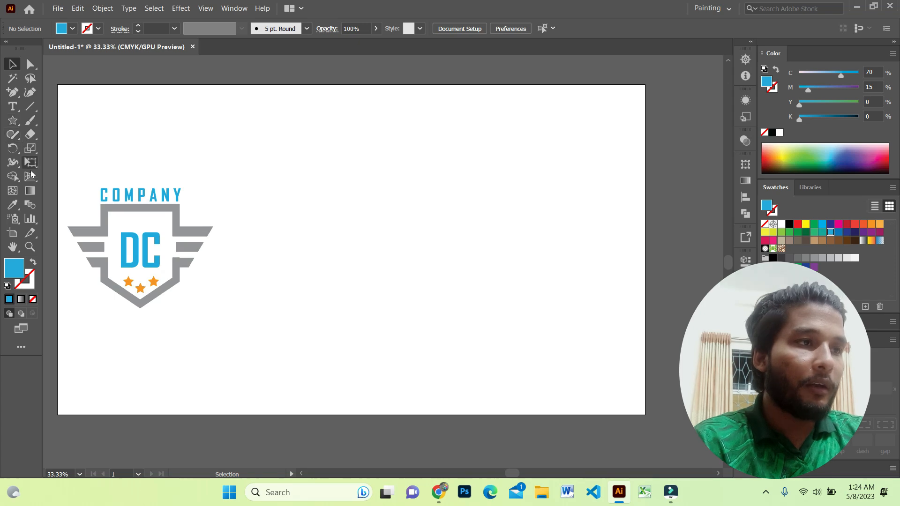
Step: Draw a small blue square with the Rectangle tool above and to the right of the logo
click(12, 121)
click(38, 121)
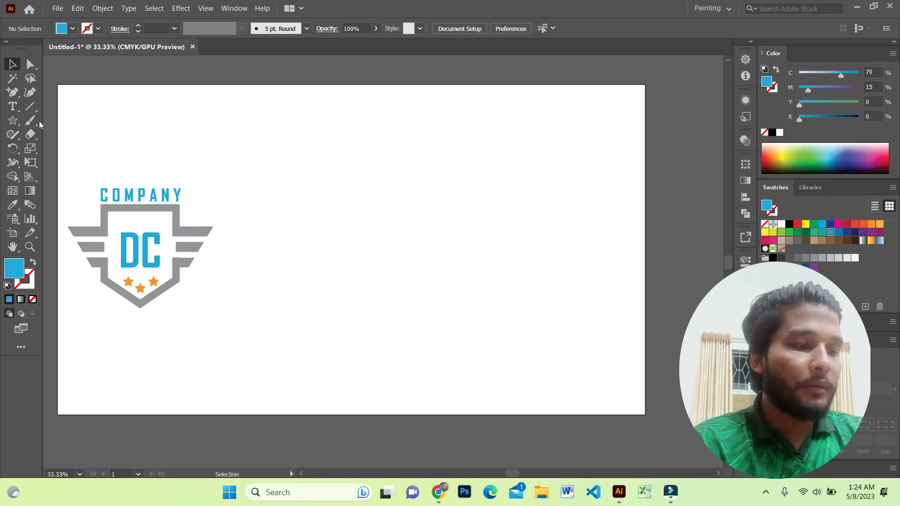
drag(213, 127, 240, 156)
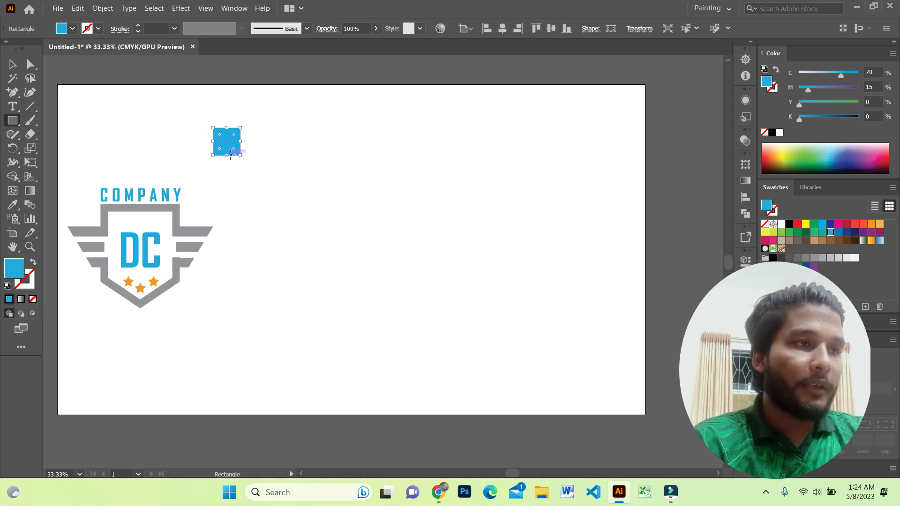
click(13, 65)
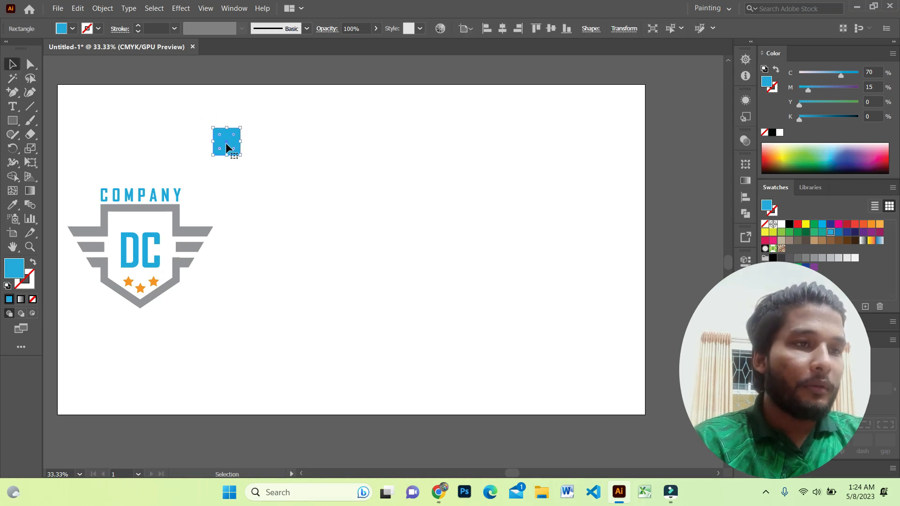
Step: Duplicate the blue square directly below itself and fill the copy with the orange sampled from the logo's stars
drag(227, 147, 227, 181)
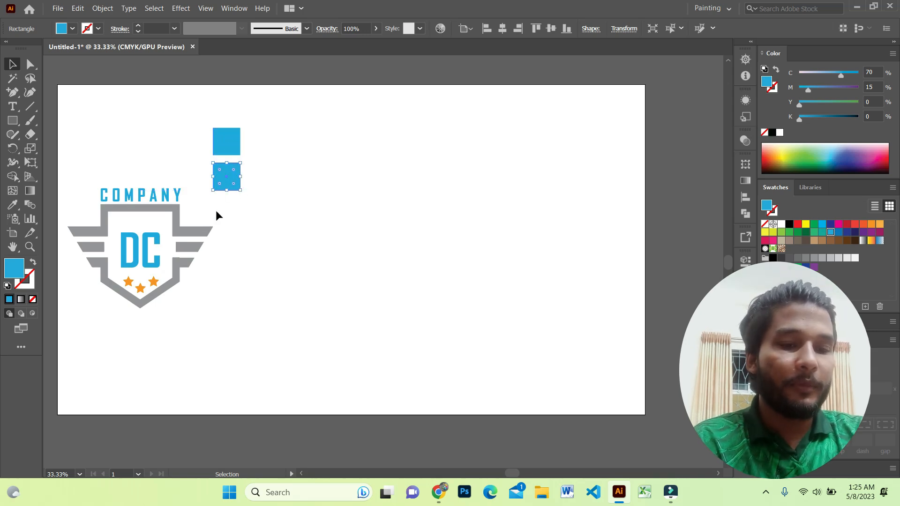
key(i)
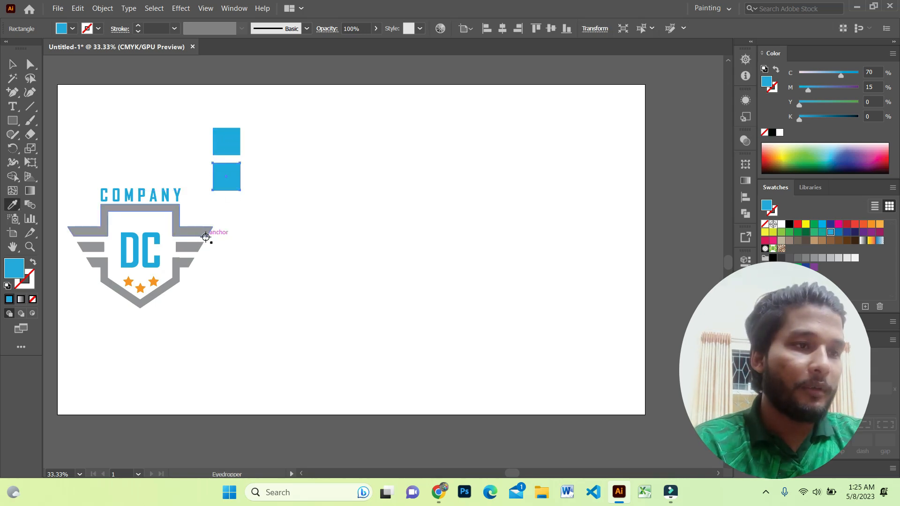
click(153, 283)
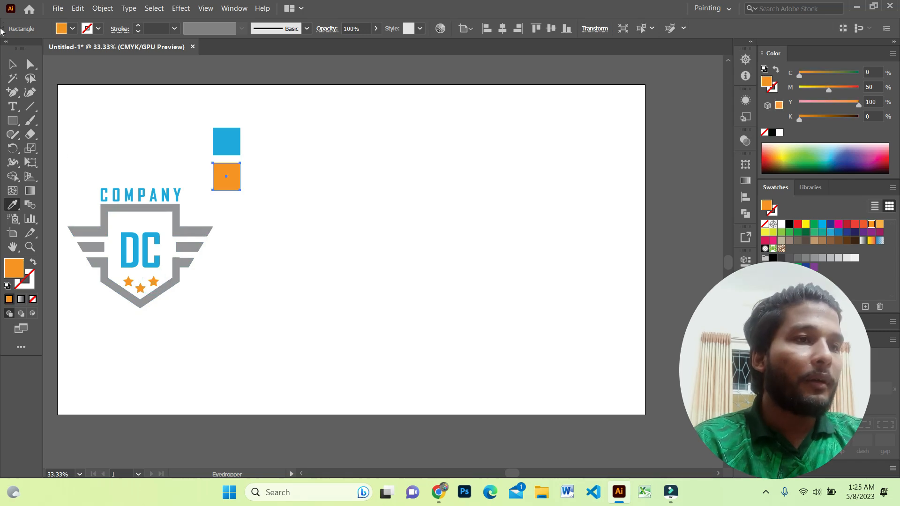
click(14, 66)
Step: Duplicate the orange square above the blue one and fill the copy with the grey sampled from the logo's shield
click(227, 180)
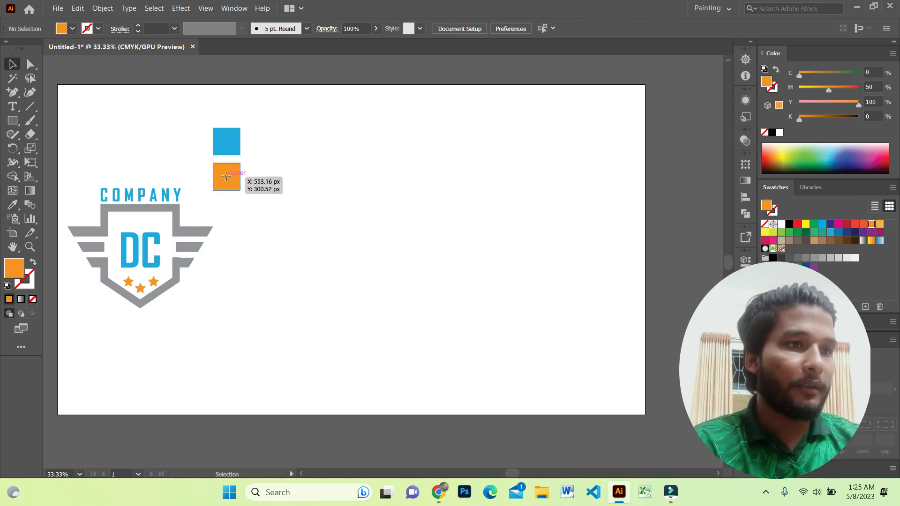
drag(226, 179, 230, 111)
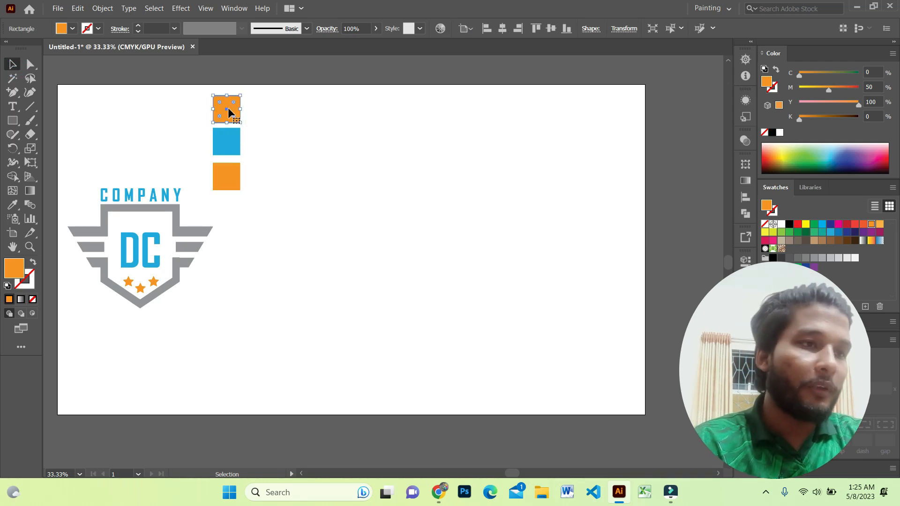
key(i)
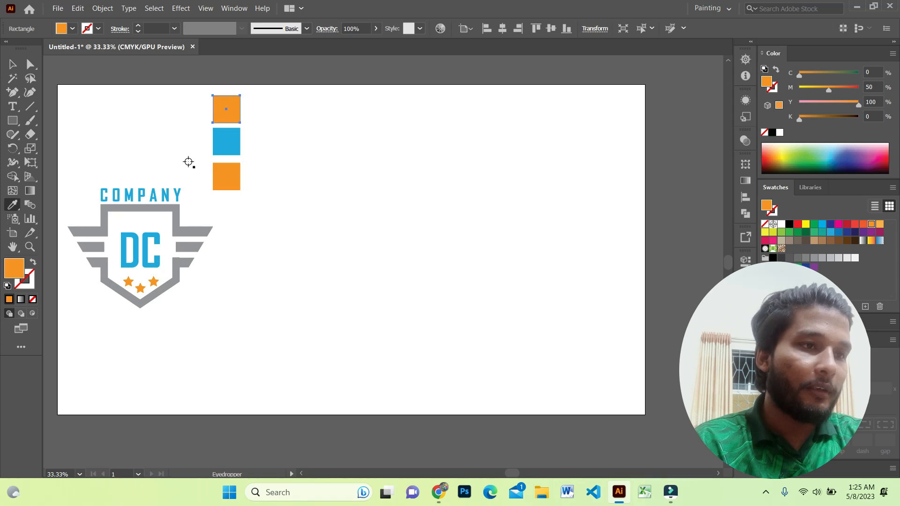
click(180, 214)
click(19, 64)
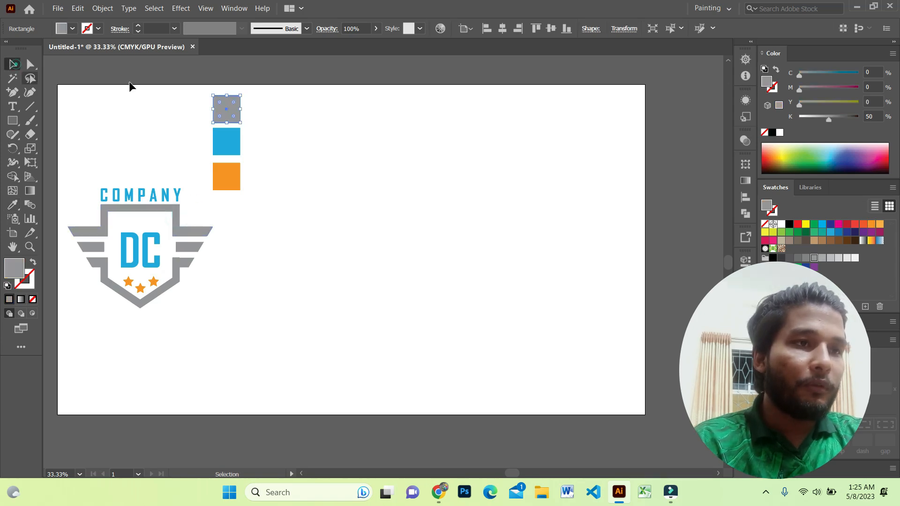
Step: Scale the three colour squares down slightly and move the logo up toward the artboard's upper-left corner
click(260, 87)
drag(257, 93, 229, 200)
drag(224, 111, 249, 142)
drag(170, 204, 193, 141)
click(320, 139)
Step: Position the column of three colour squares just right of the logo and nudge the logo slightly upward
drag(282, 121, 254, 196)
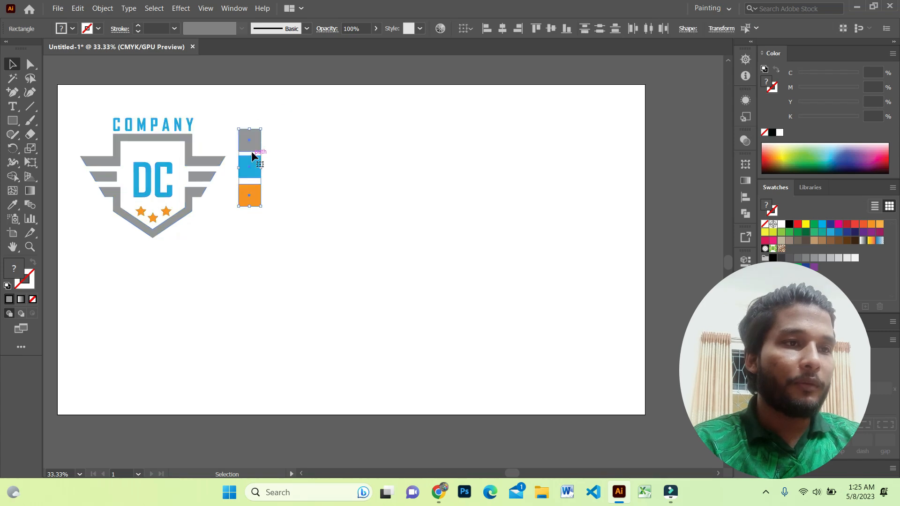
drag(253, 142, 253, 202)
click(289, 141)
click(257, 169)
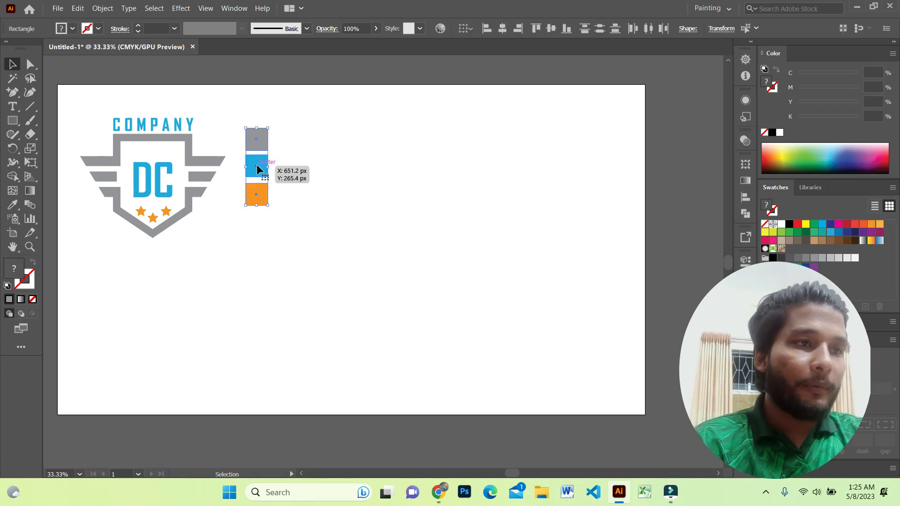
drag(260, 140, 251, 217)
drag(266, 142, 244, 192)
click(283, 123)
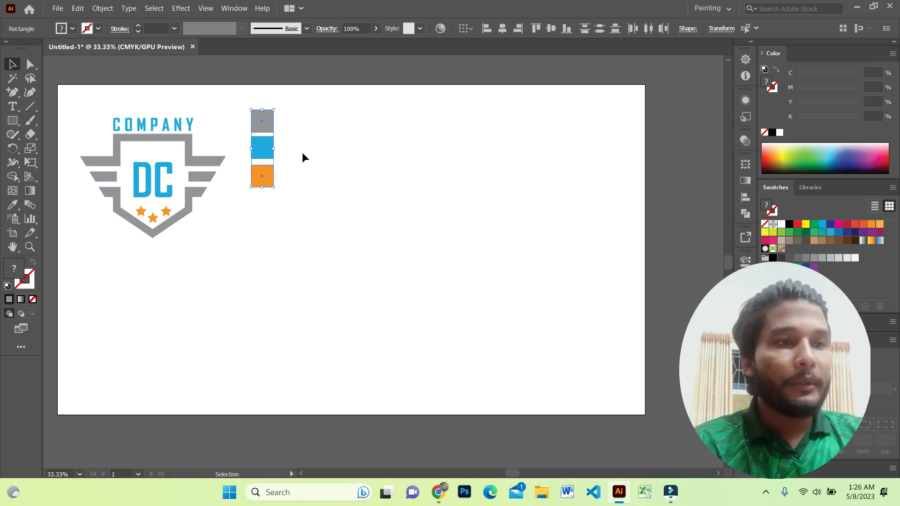
drag(263, 122, 273, 132)
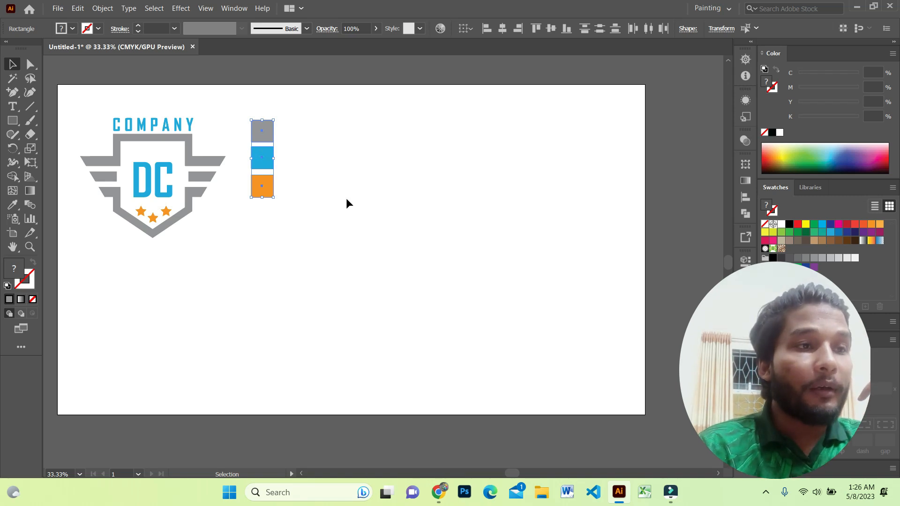
drag(200, 156, 202, 153)
drag(293, 120, 272, 221)
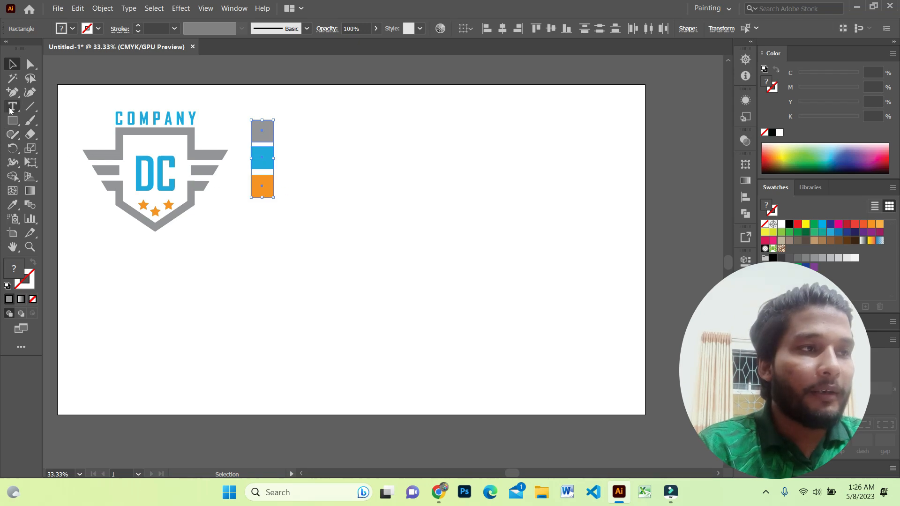
click(13, 121)
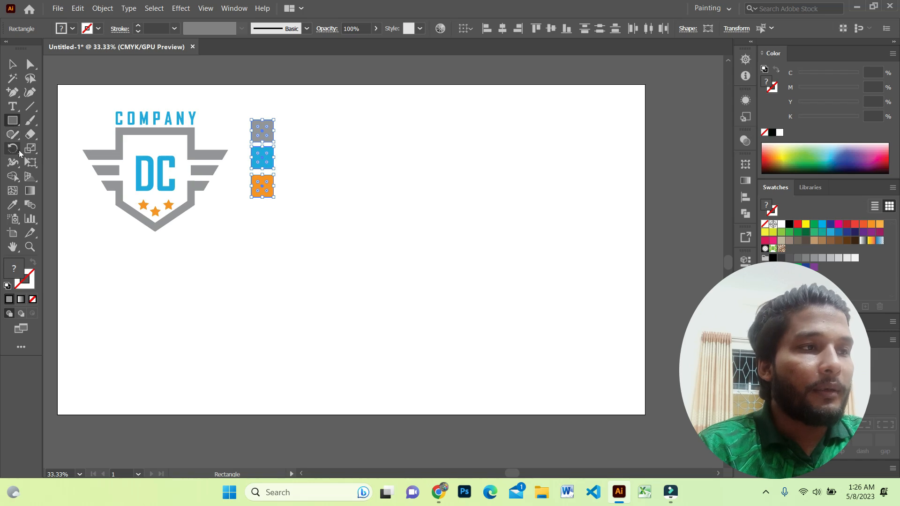
click(12, 178)
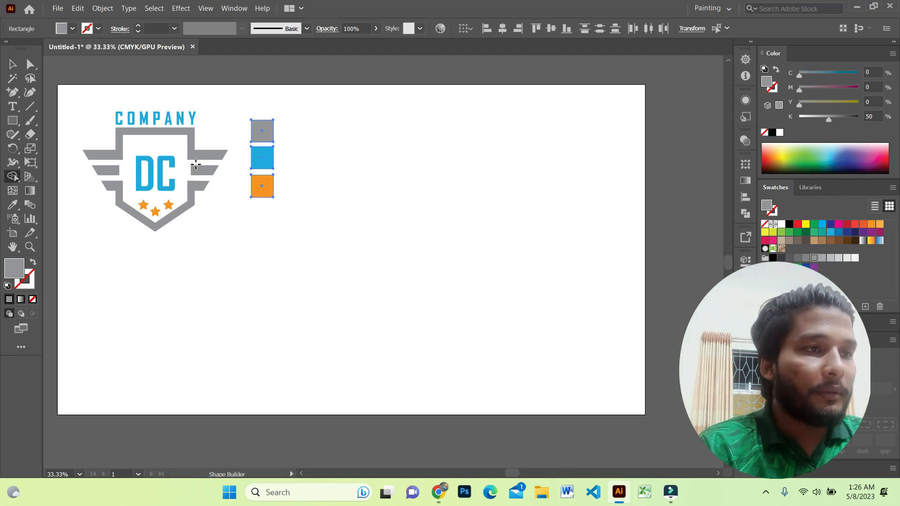
click(34, 107)
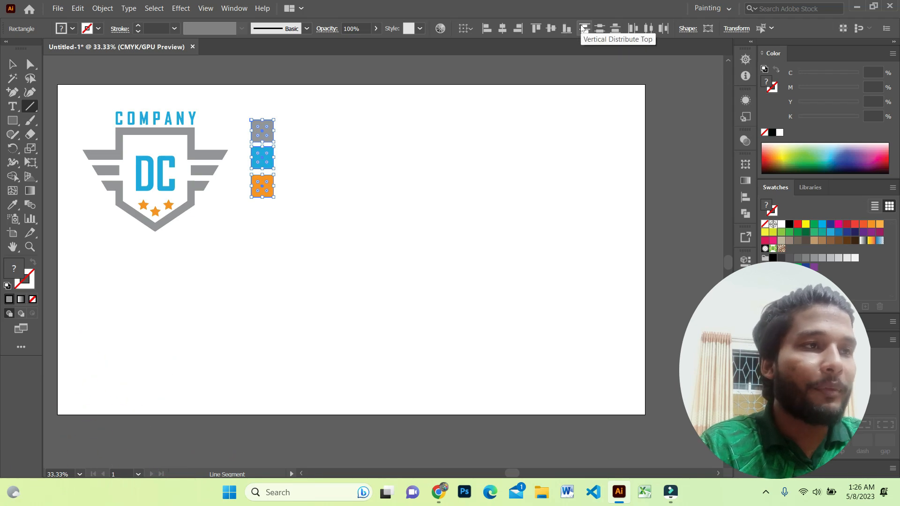
click(12, 64)
key(ctrl+shift+a)
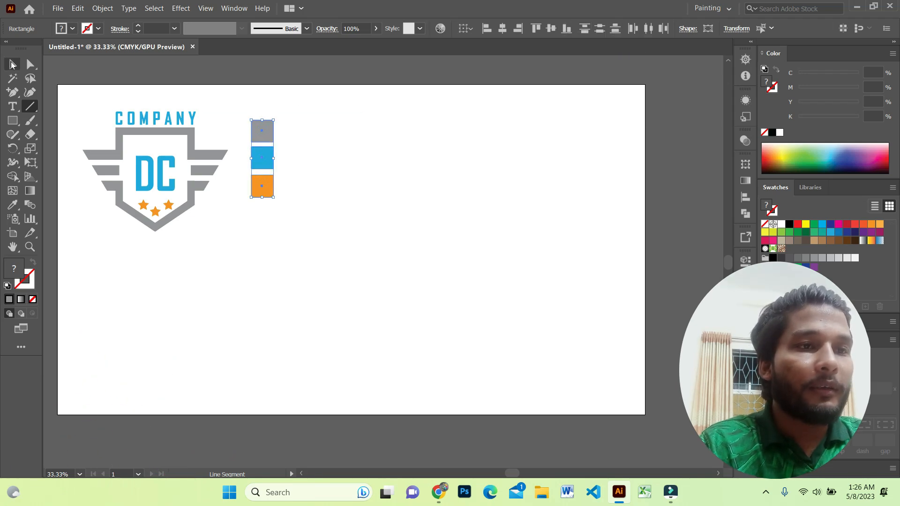
click(330, 159)
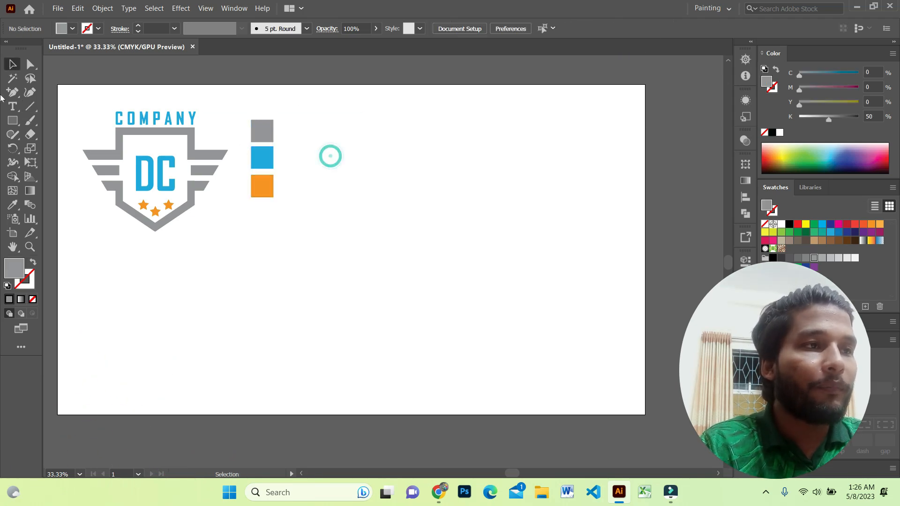
Step: Draw a tall upright rectangle in the middle of the artboard as the base of the shield
click(12, 120)
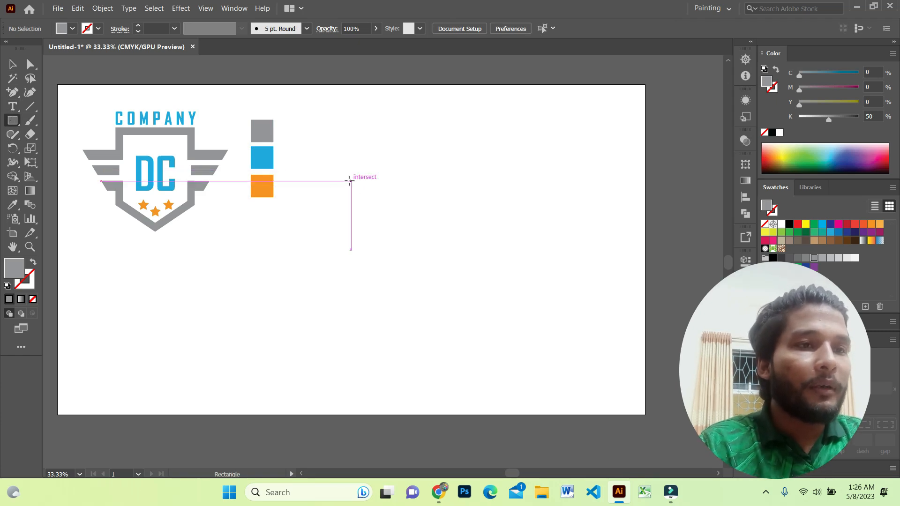
drag(332, 173, 403, 269)
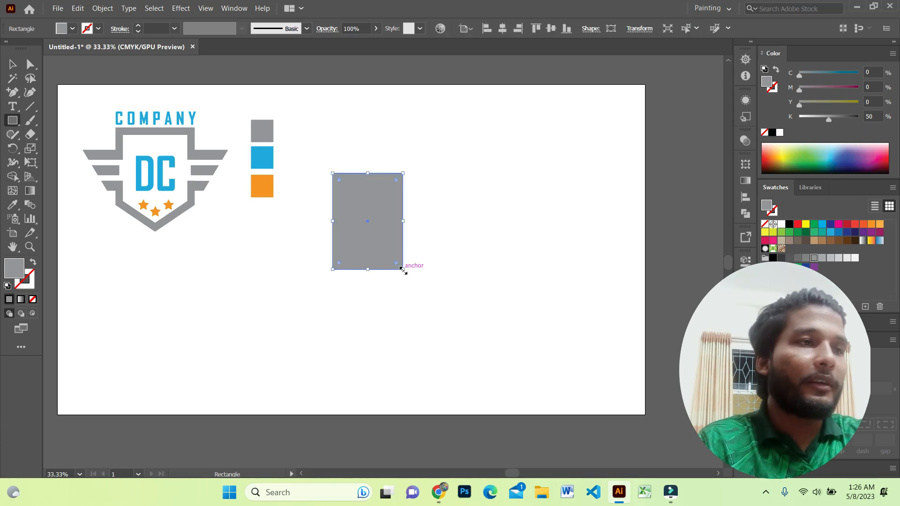
click(12, 64)
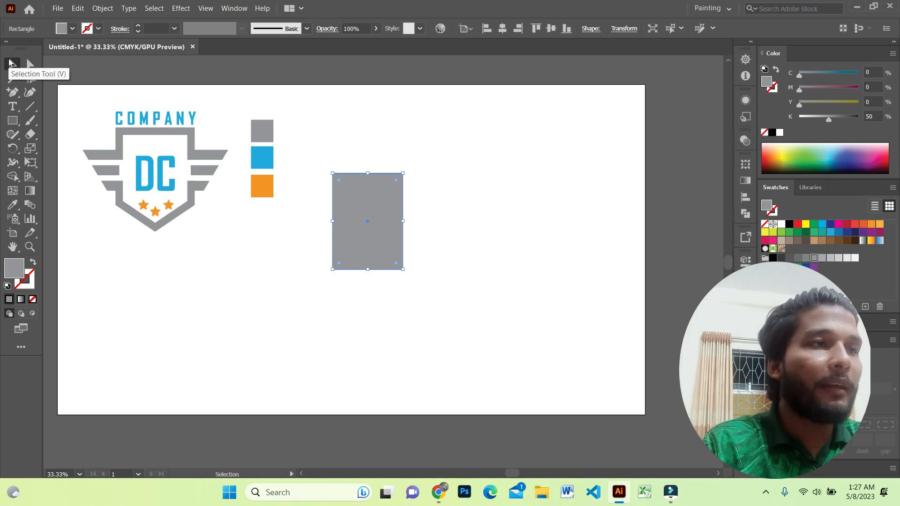
Step: Remove the tall rectangle's fill and give it a black stroke
click(73, 29)
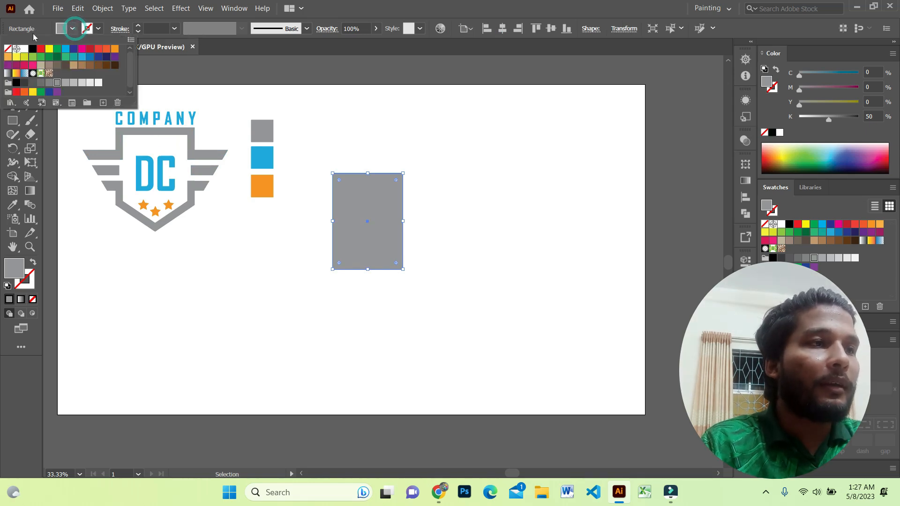
click(9, 49)
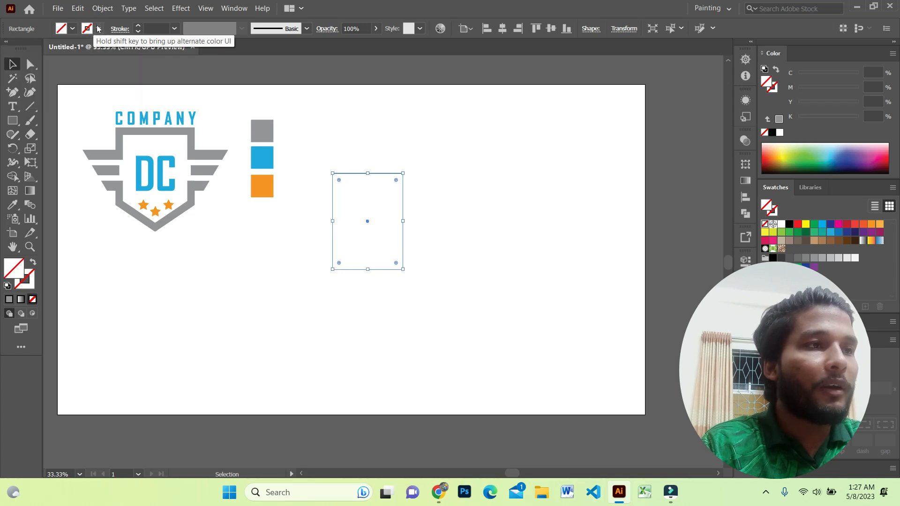
click(99, 30)
click(32, 49)
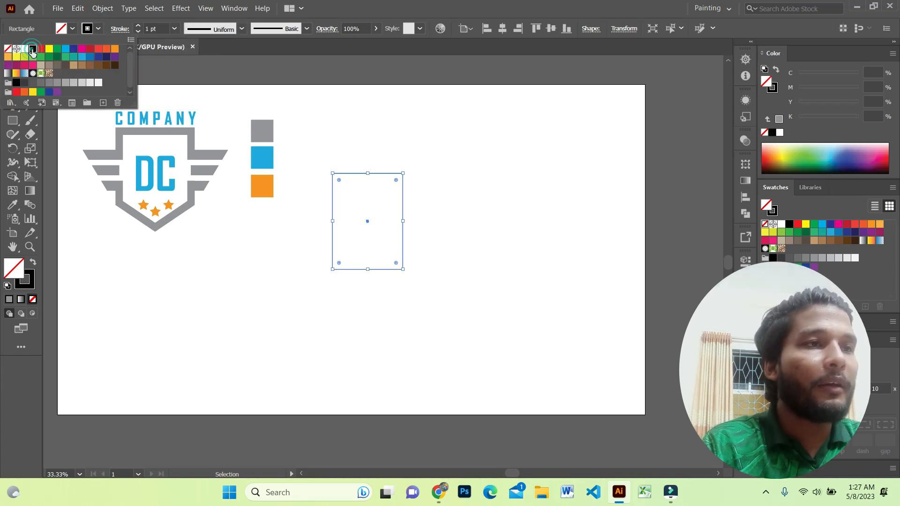
Step: Set the tall rectangle's stroke weight to 32 pt
click(139, 26)
click(138, 26)
click(139, 26)
click(139, 26)
click(139, 26)
click(139, 26)
drag(139, 26, 138, 26)
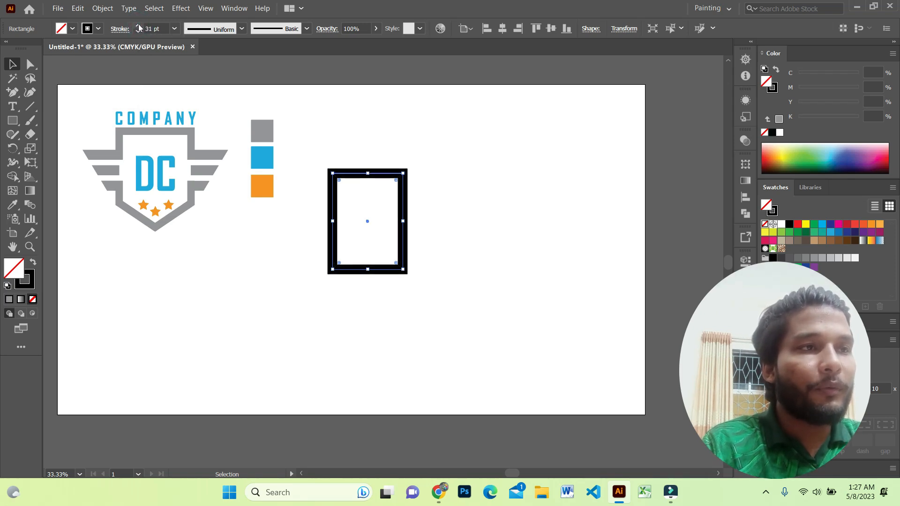
click(157, 29)
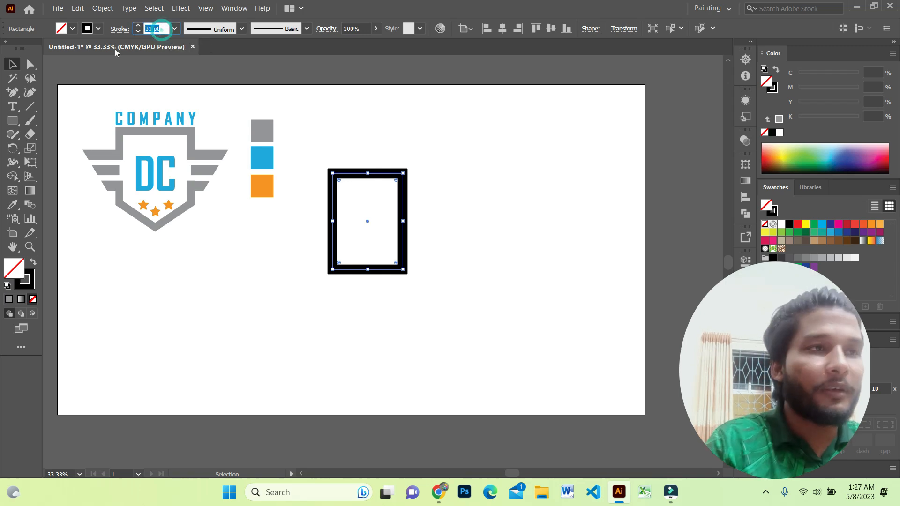
text(32)
key(Return)
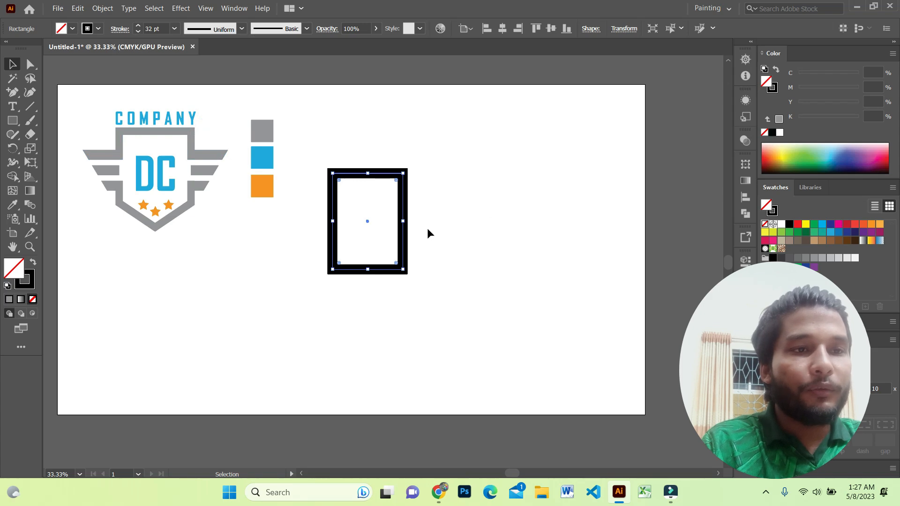
Step: Move the black-stroked rectangle slightly right and down on the artboard
drag(405, 242, 416, 255)
drag(335, 151, 372, 208)
drag(354, 172, 384, 191)
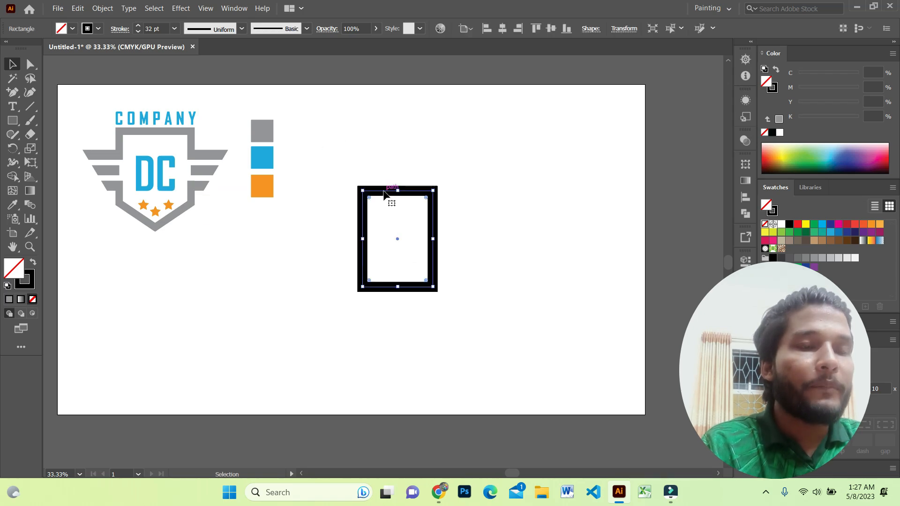
click(449, 207)
drag(337, 164, 474, 305)
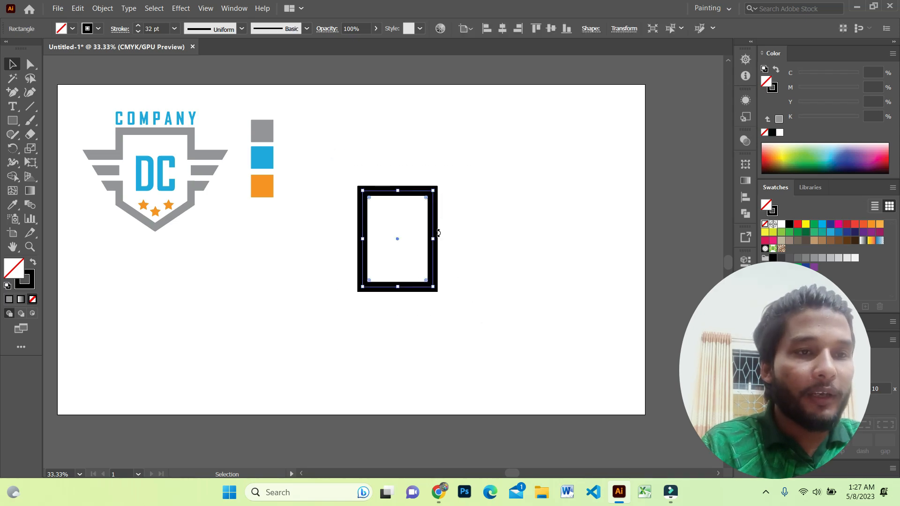
Step: Make the stroked rectangle slightly taller and wider, and move it up on the artboard
drag(398, 287, 398, 295)
drag(439, 244, 446, 243)
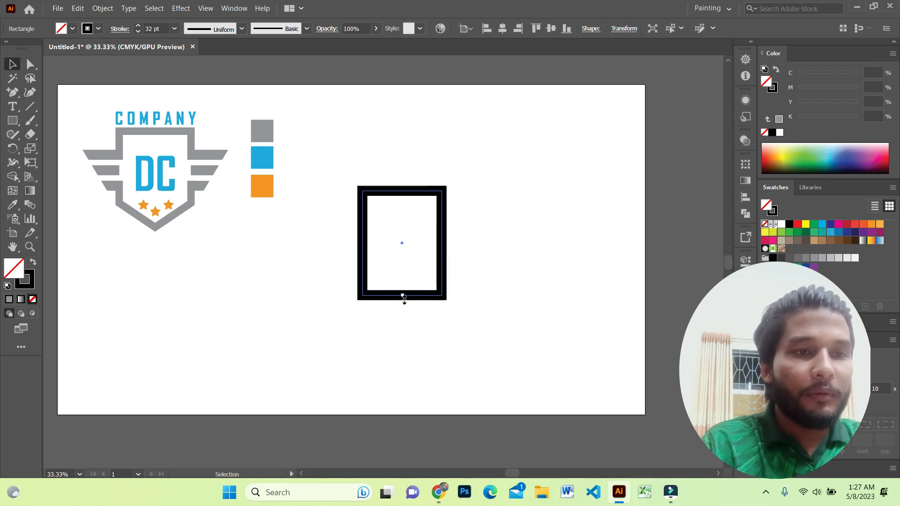
drag(403, 297, 403, 305)
drag(442, 245, 448, 249)
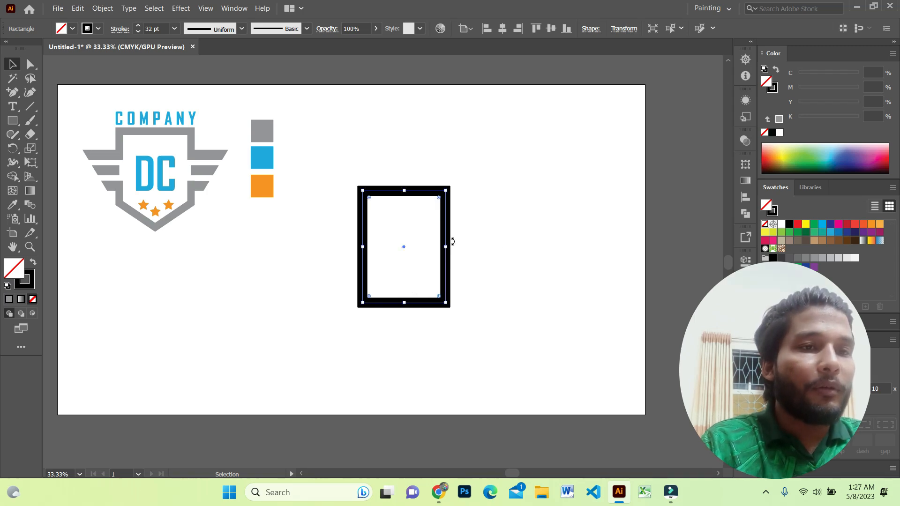
drag(415, 188, 407, 157)
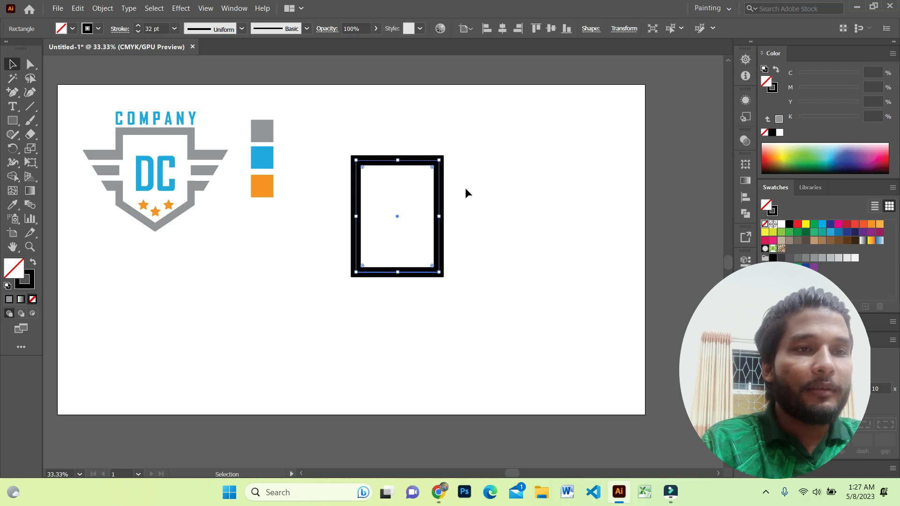
Step: Add an anchor point at the midpoint of the rectangle's bottom edge
click(348, 132)
drag(347, 129, 464, 211)
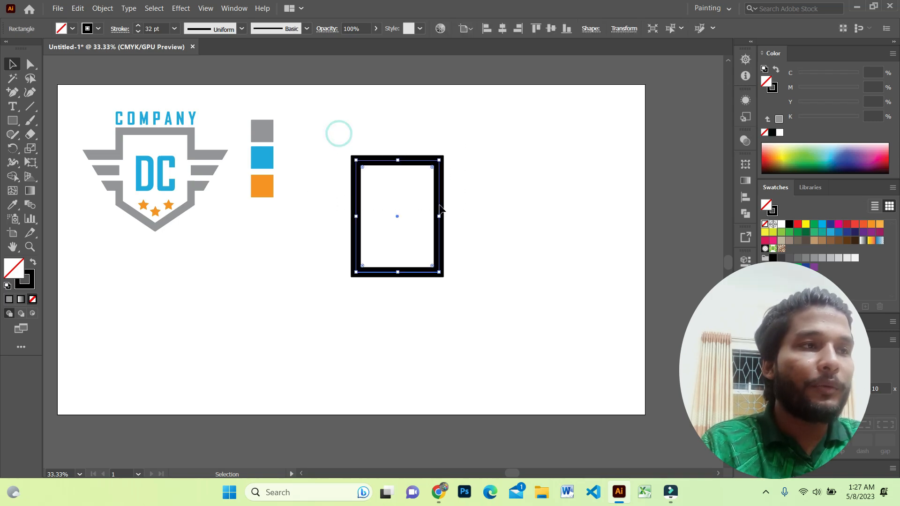
click(12, 93)
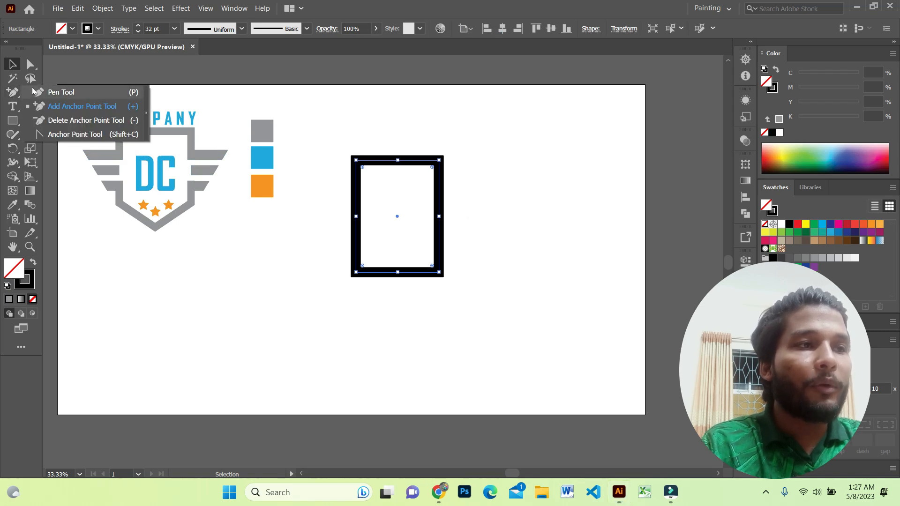
click(87, 111)
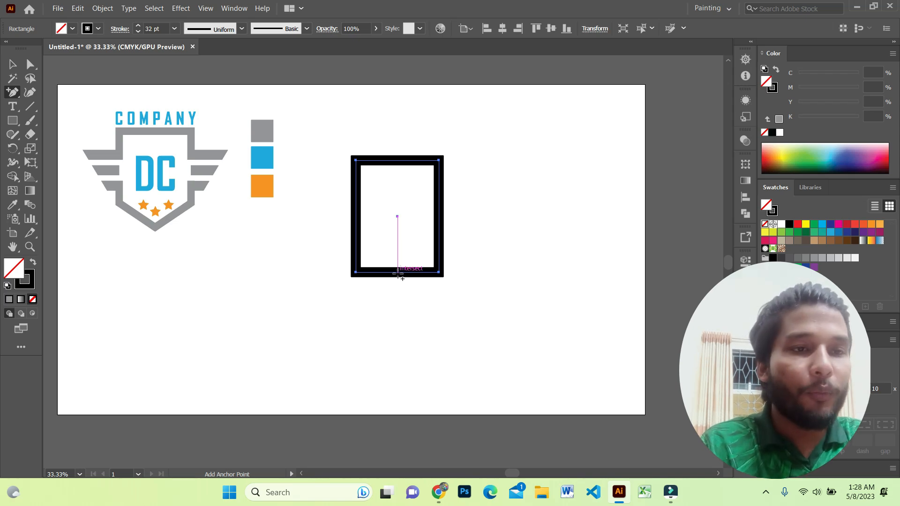
click(398, 272)
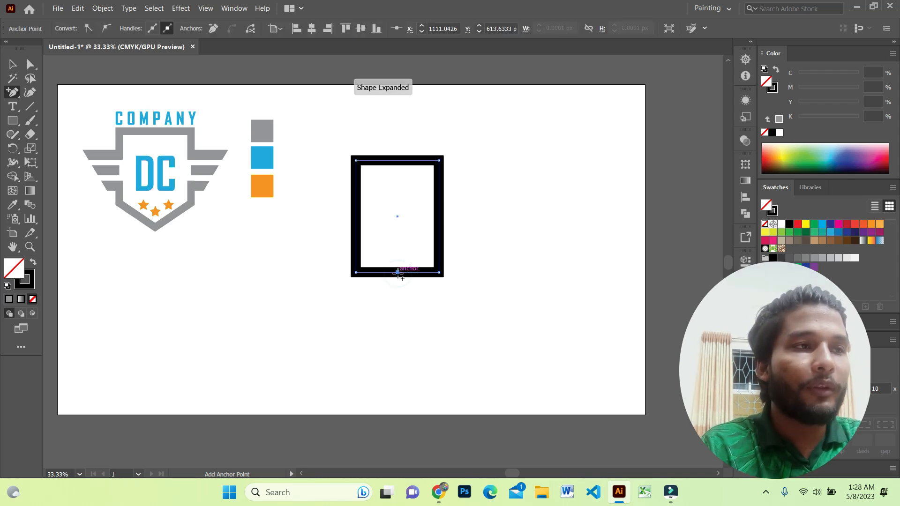
Step: Move the bottom-middle anchor point straight down about 91 px to give the rectangle a shield tip
click(31, 65)
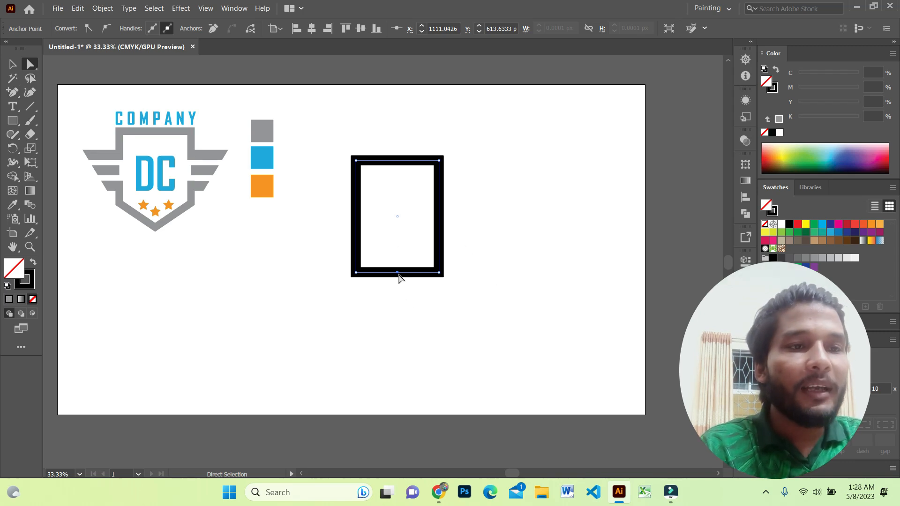
mouse_move(397, 276)
mouse_down()
mouse_move(398, 287)
mouse_move(399, 277)
mouse_up()
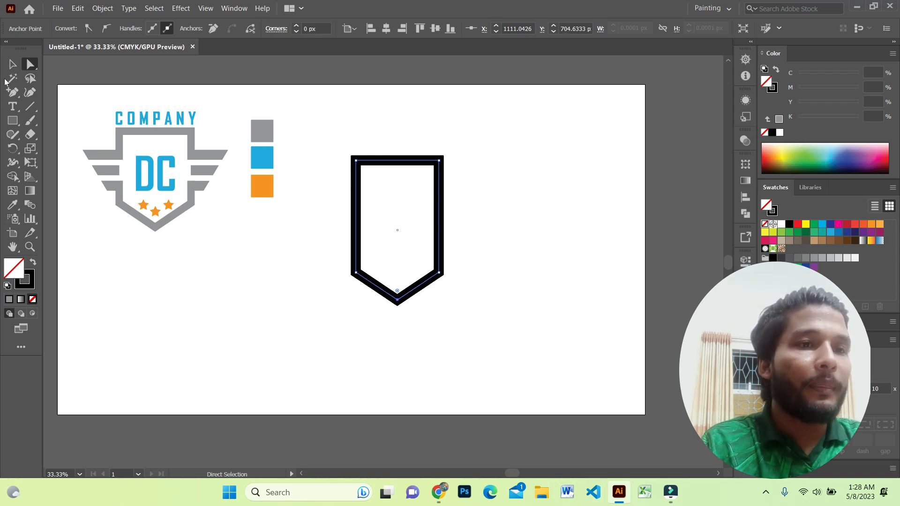
click(10, 62)
click(471, 156)
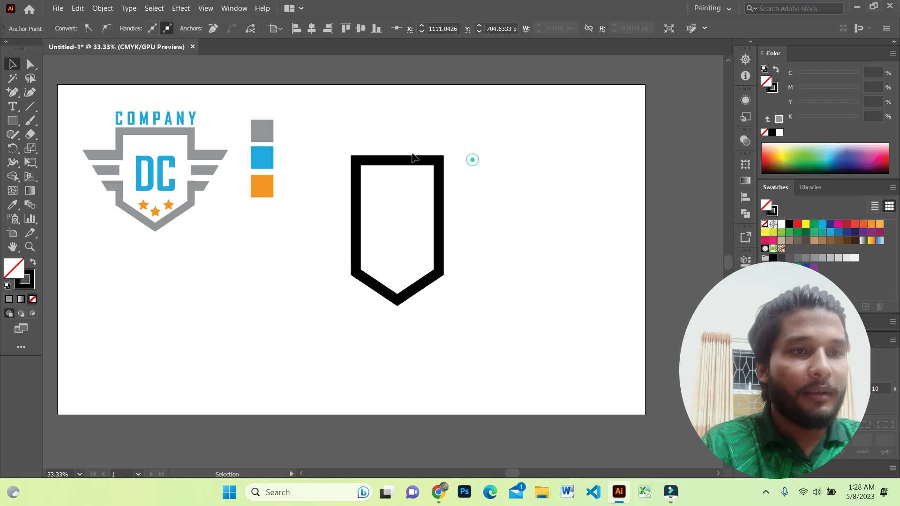
Step: Shorten the shield from its top edge, stretch its tip down a little, and widen it slightly to the right
click(400, 160)
drag(398, 161, 397, 181)
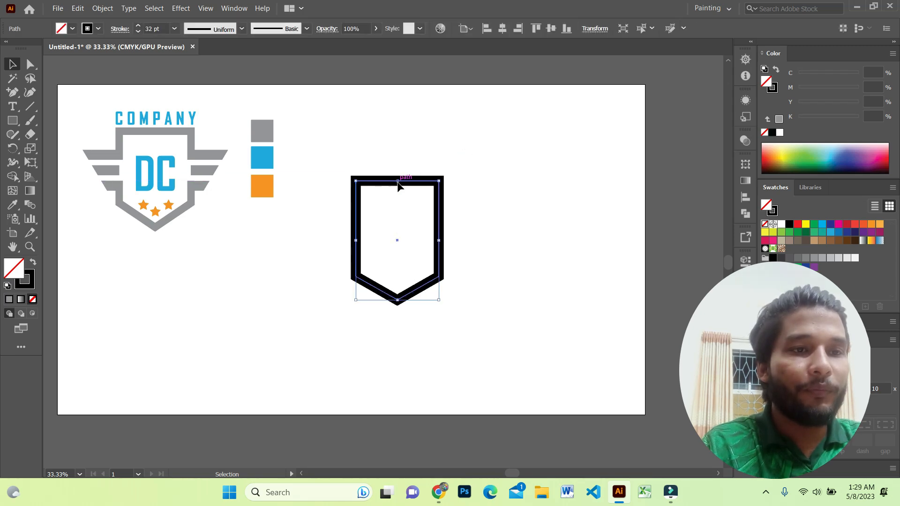
drag(400, 301, 398, 305)
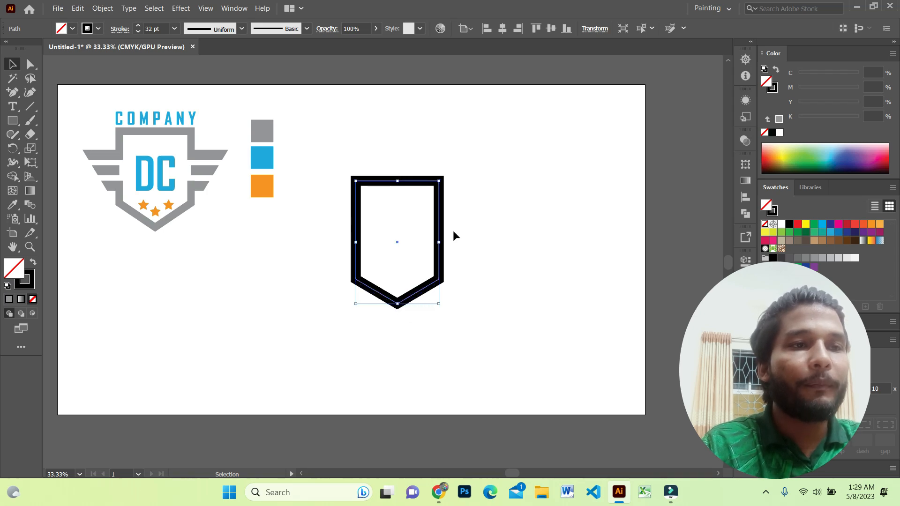
click(454, 229)
click(440, 242)
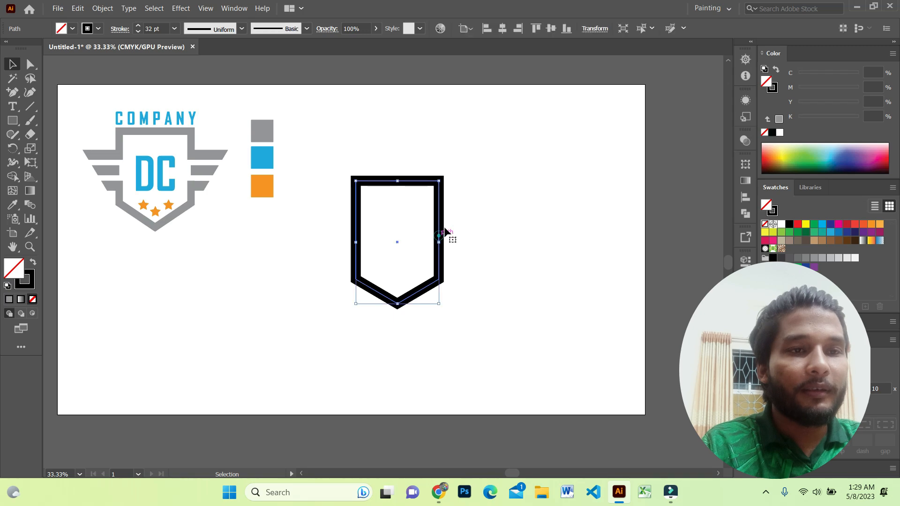
drag(440, 242, 448, 243)
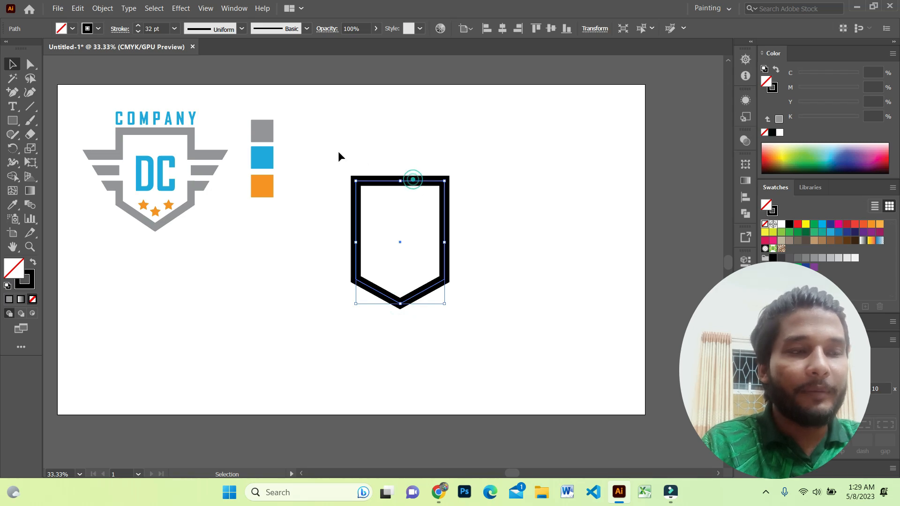
drag(337, 151, 448, 298)
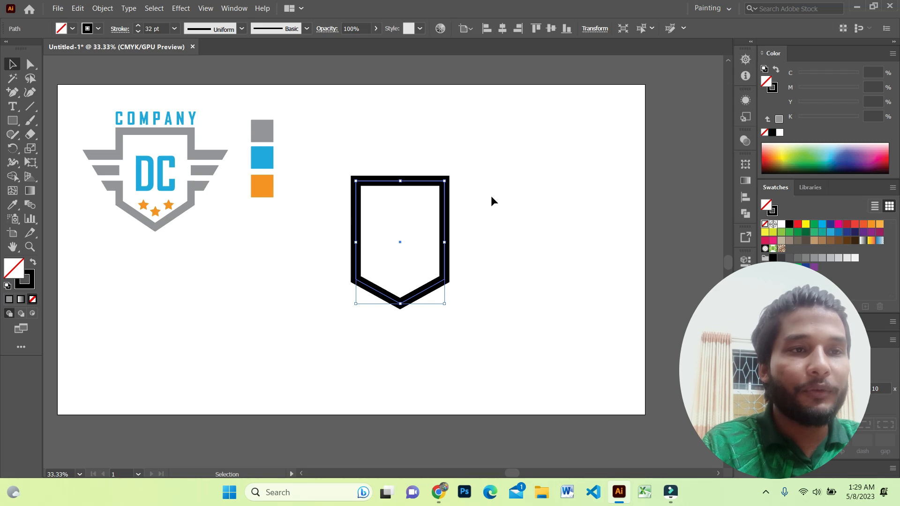
click(453, 213)
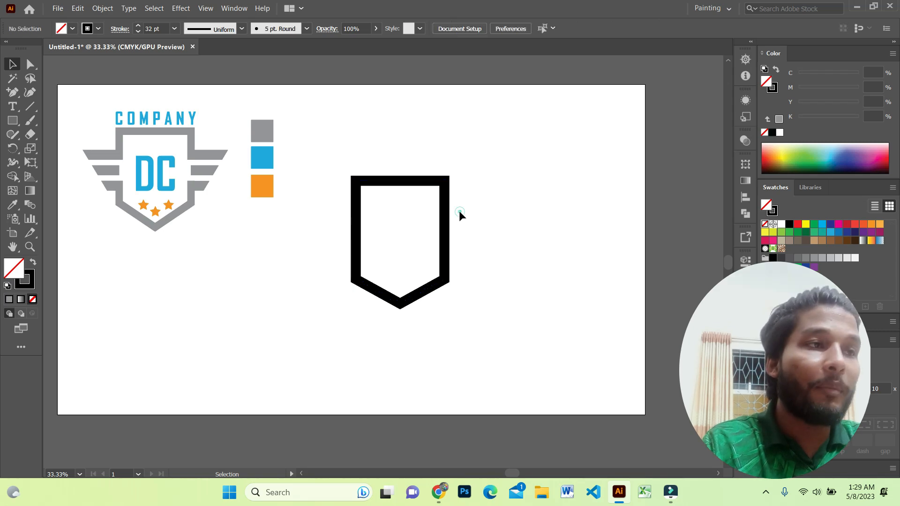
Step: Draw a long thin horizontal bar across the shield's upper half, extending past both sides, with black fill and no stroke
click(13, 120)
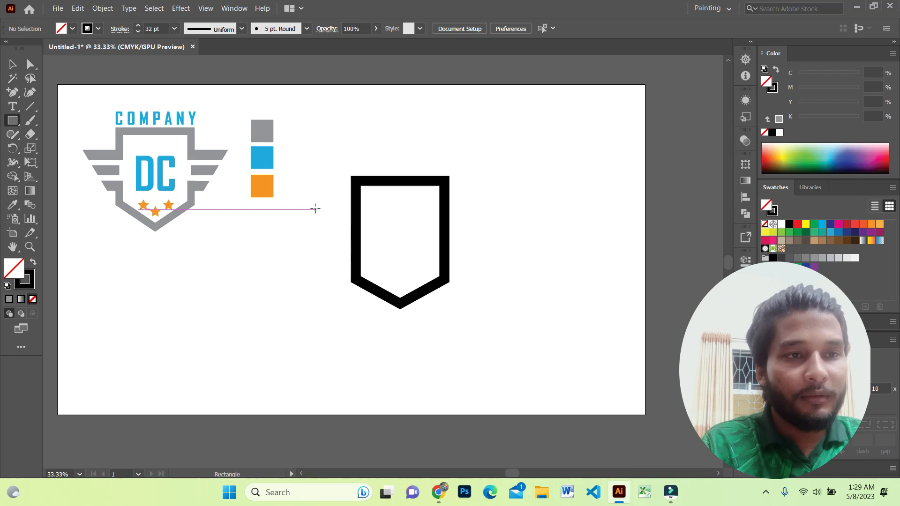
drag(315, 209, 506, 224)
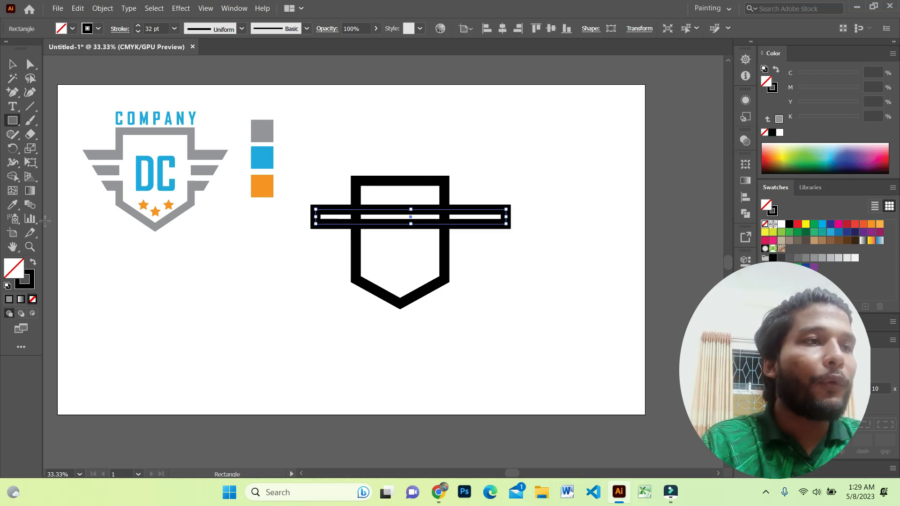
click(99, 28)
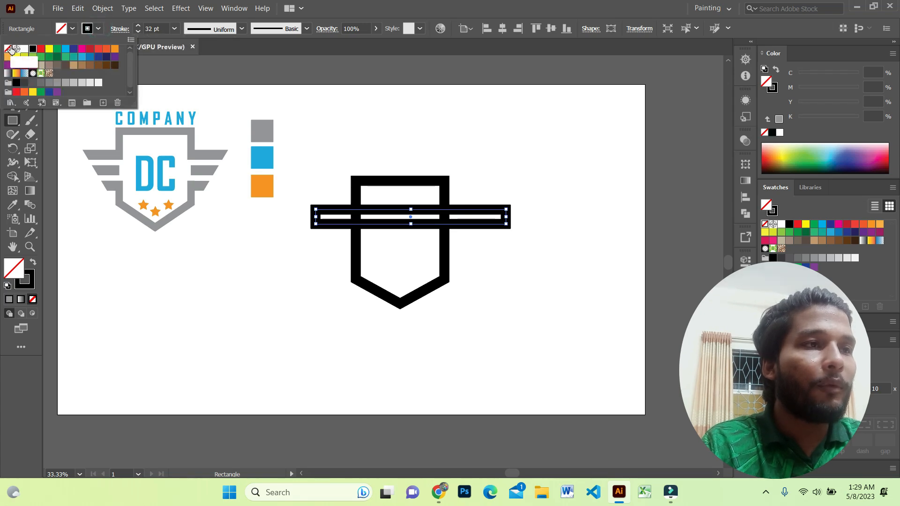
click(8, 48)
click(72, 29)
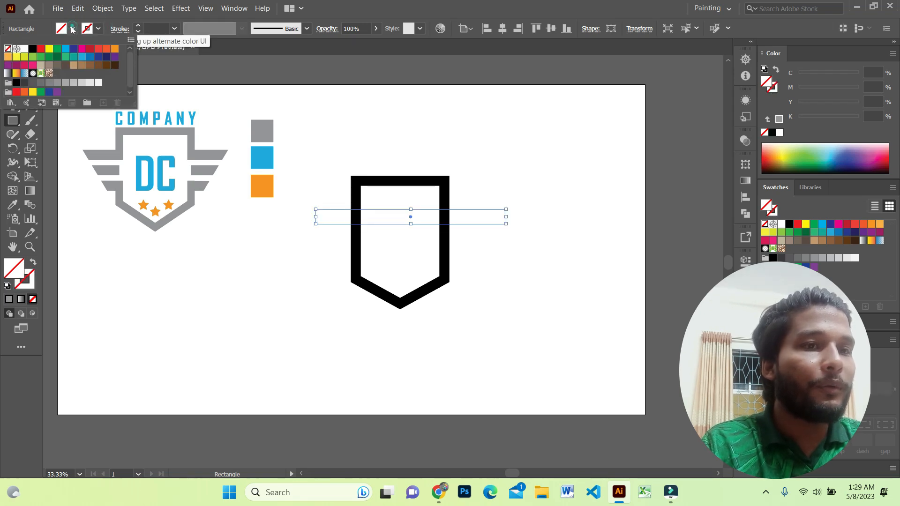
click(33, 49)
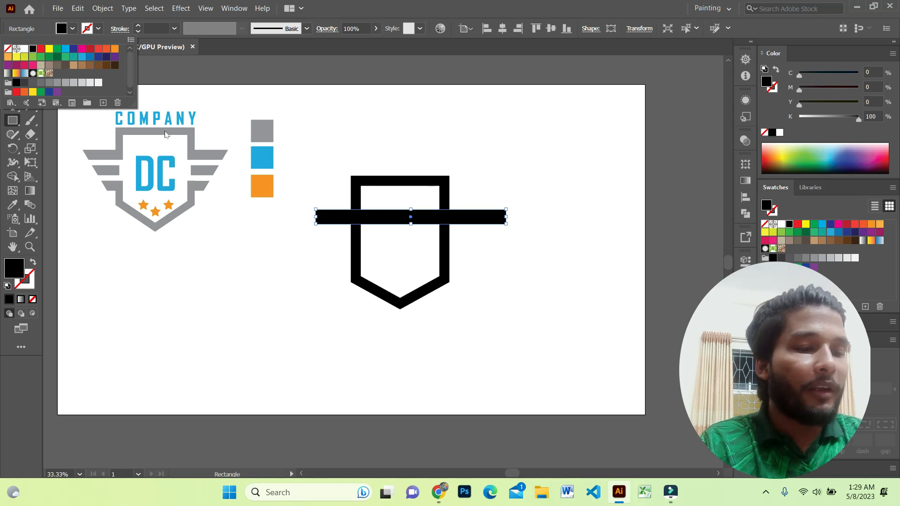
key(Escape)
Step: Duplicate the horizontal bar twice straight down to make three evenly spaced bars across the shield
key(v)
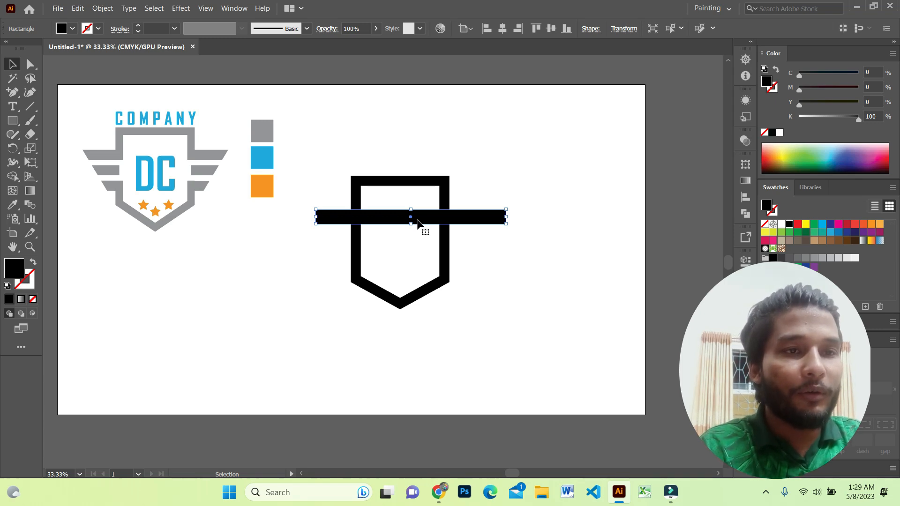
drag(418, 222, 418, 269)
key(shift)
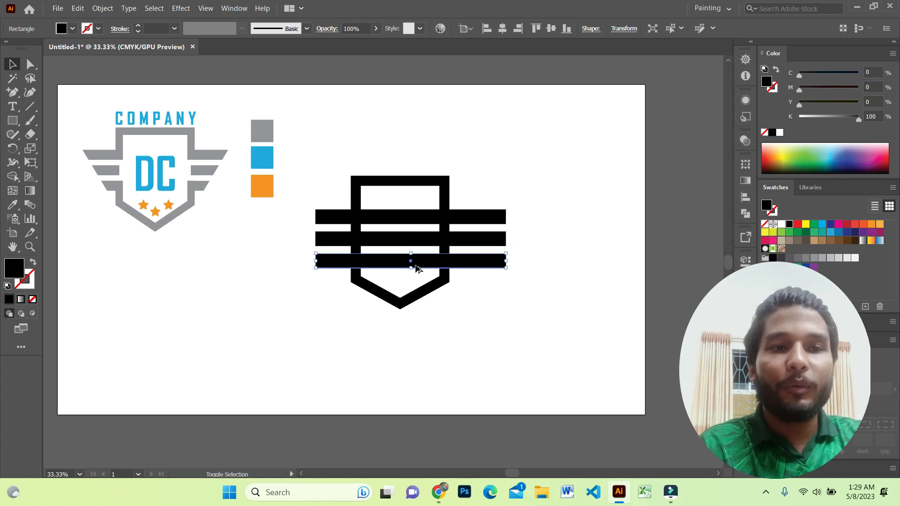
Step: Group the three horizontal bars
drag(541, 170, 495, 293)
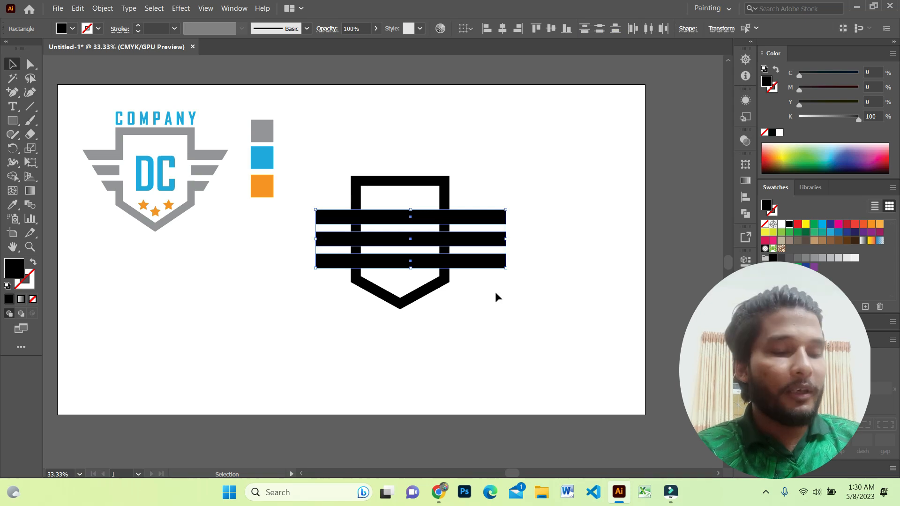
key(a)
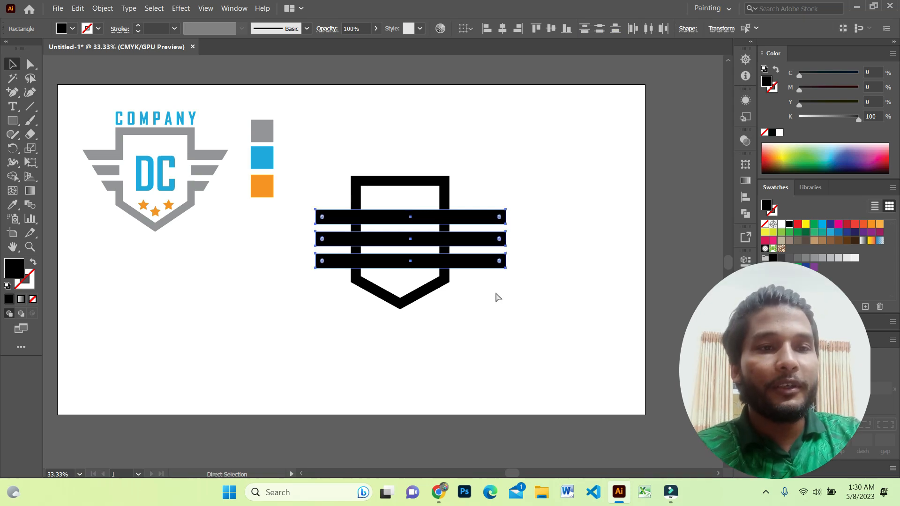
key(ctrl+g)
key(v)
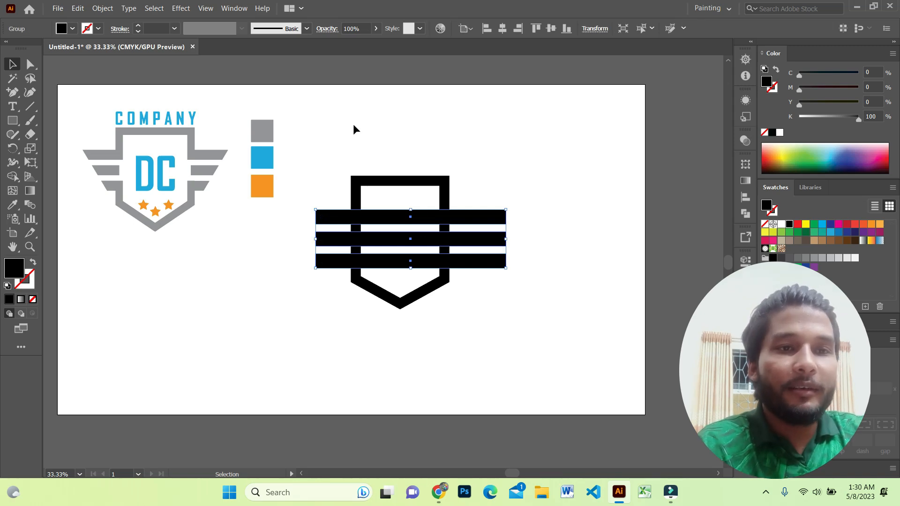
Step: Align the bar group to the horizontal and vertical centre of the shield, using the shield as key object
click(489, 223)
click(432, 192)
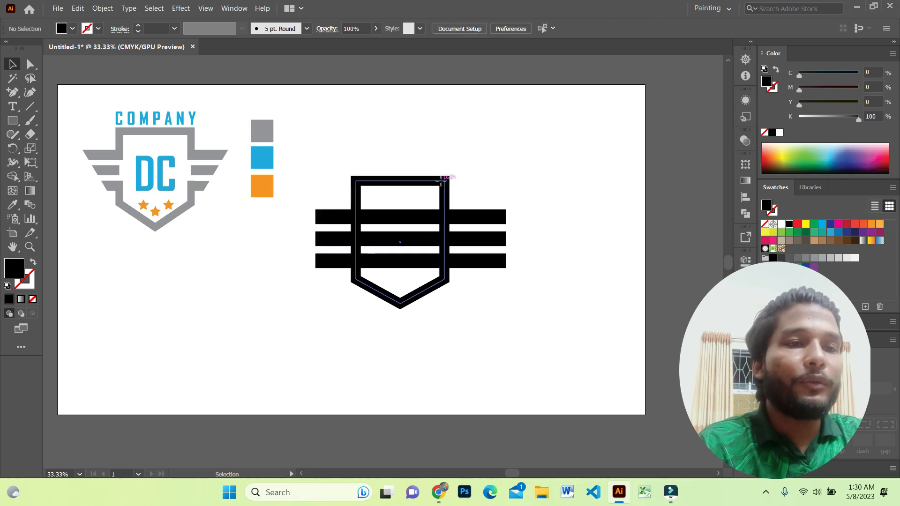
click(445, 178)
click(535, 154)
drag(330, 137, 485, 318)
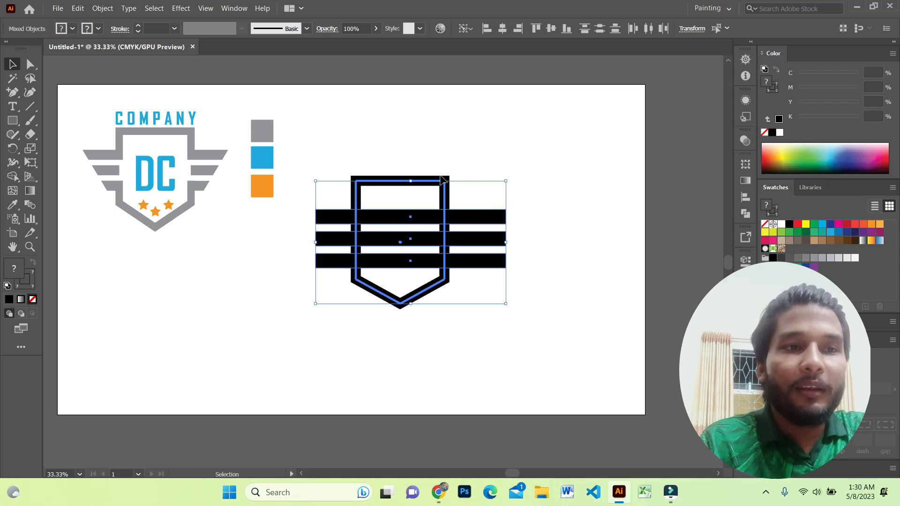
click(502, 28)
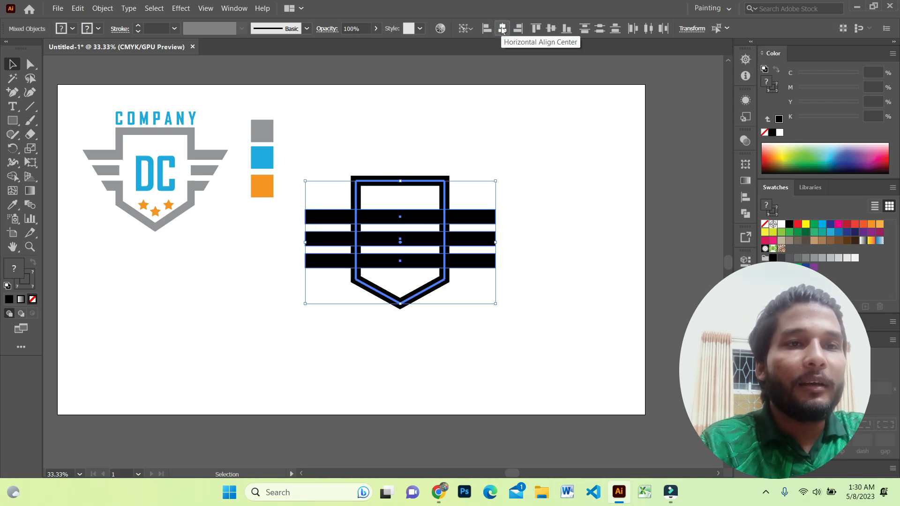
click(551, 28)
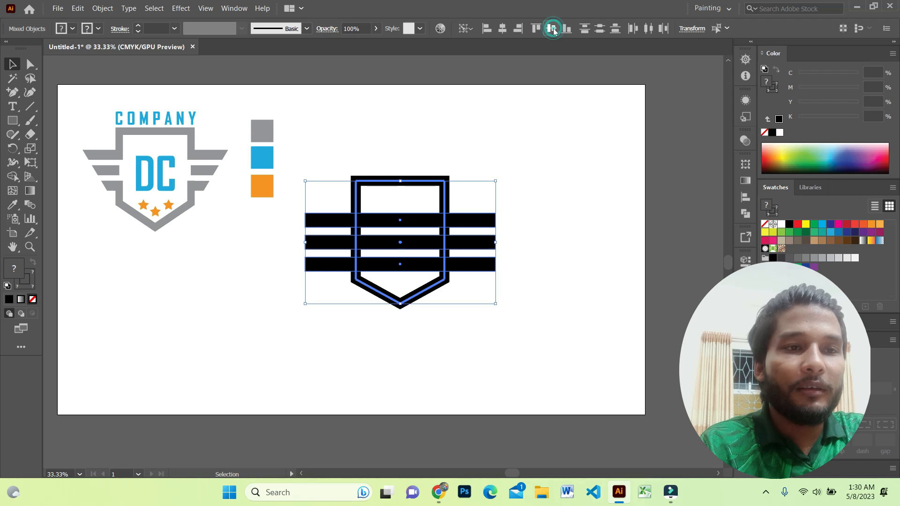
click(533, 174)
Step: Nudge the group of three bars slightly upward on the shield
drag(533, 208, 476, 280)
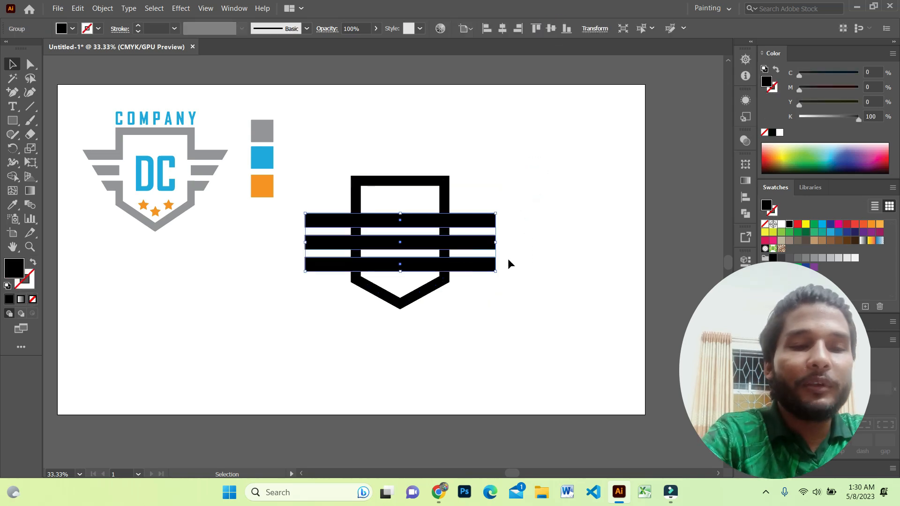
key(Up)
key(Up)
key(Up)
key(Up)
key(Up)
key(Up)
key(Up)
key(Up)
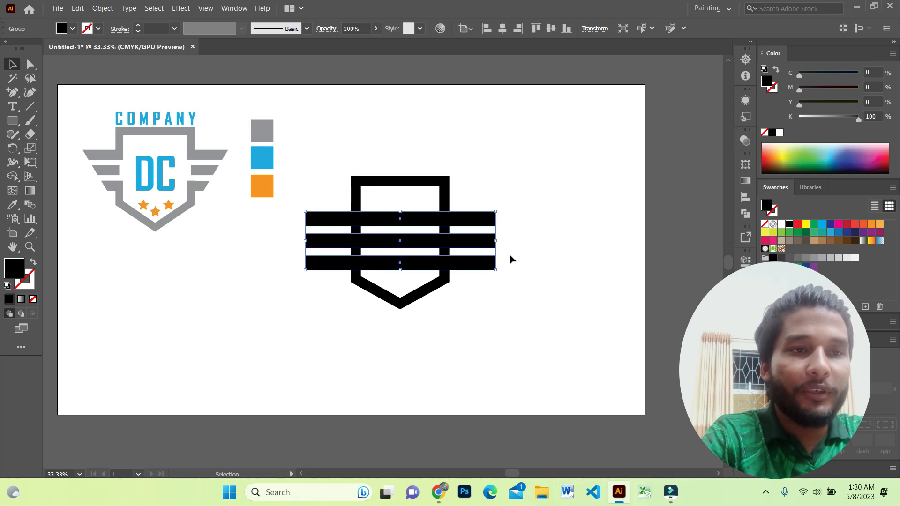
key(Up)
key(Up)
key(Up)
key(Up)
key(Up)
key(Up)
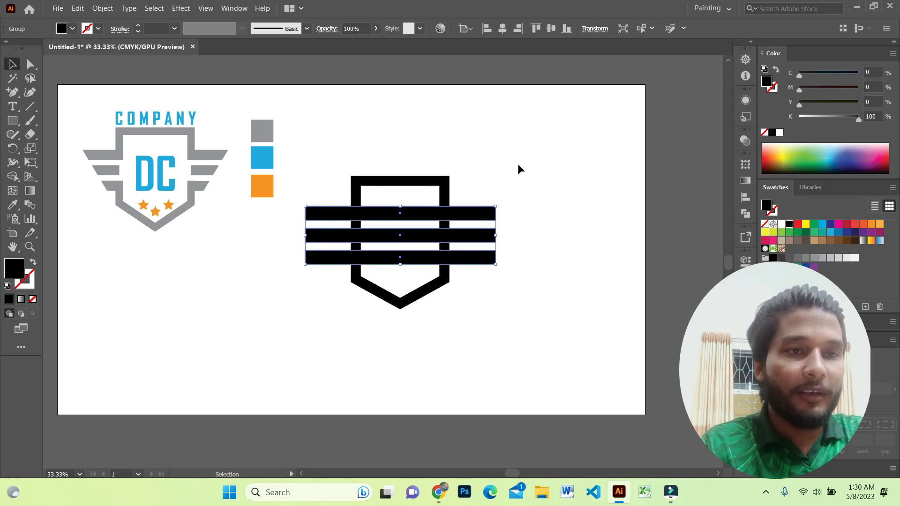
Step: Expand the shield outline's fill and stroke into a solid shape
drag(521, 131, 333, 387)
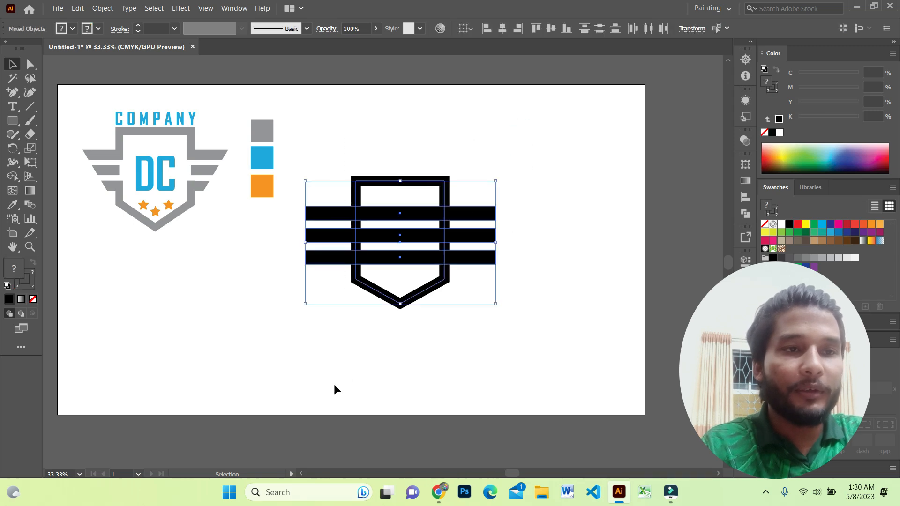
click(506, 196)
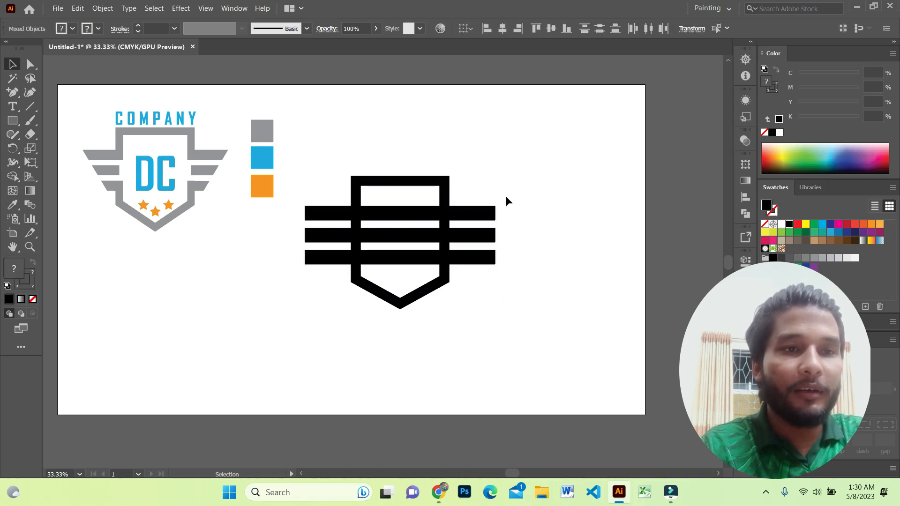
click(491, 230)
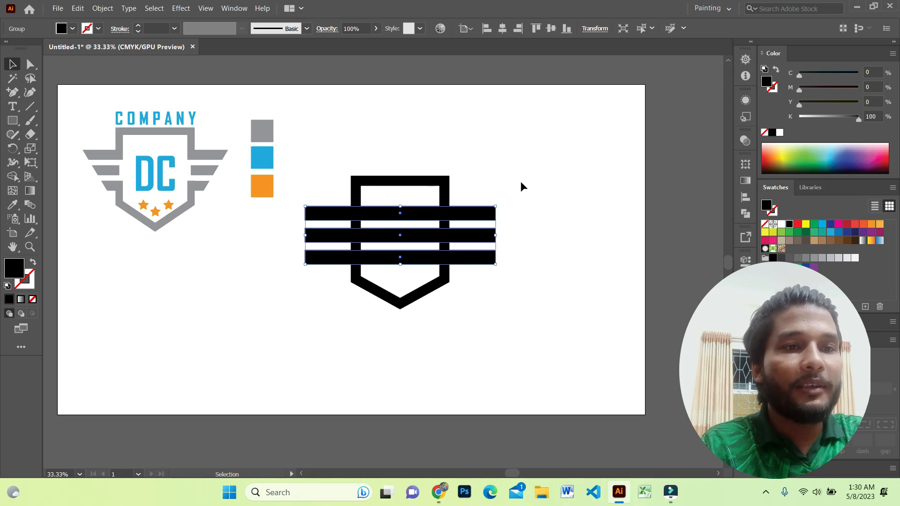
click(433, 179)
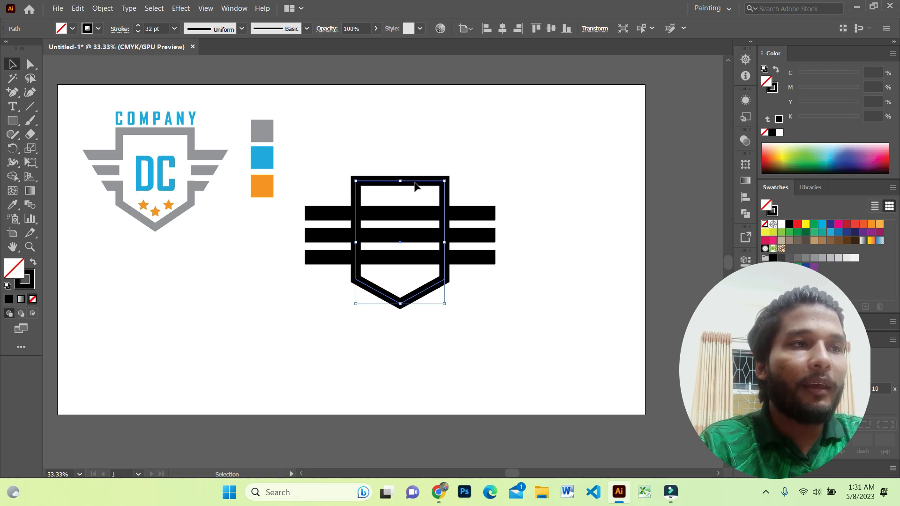
click(95, 11)
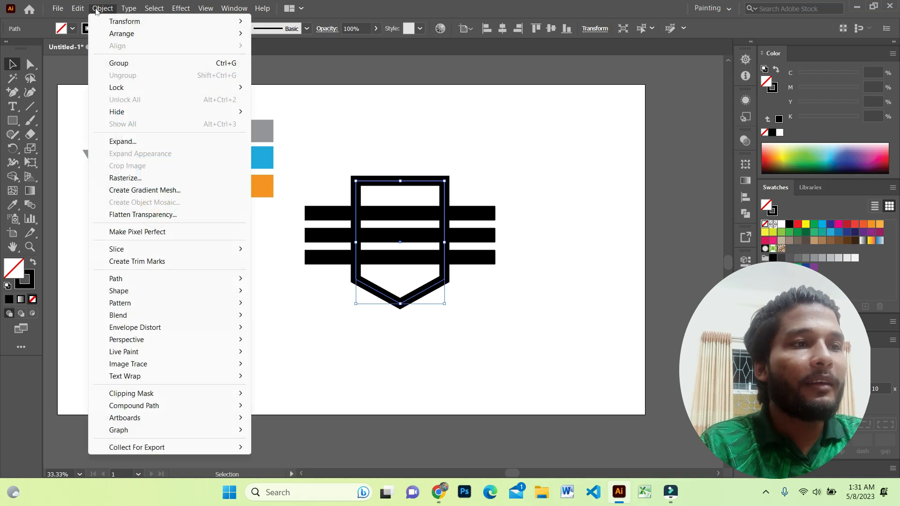
click(134, 142)
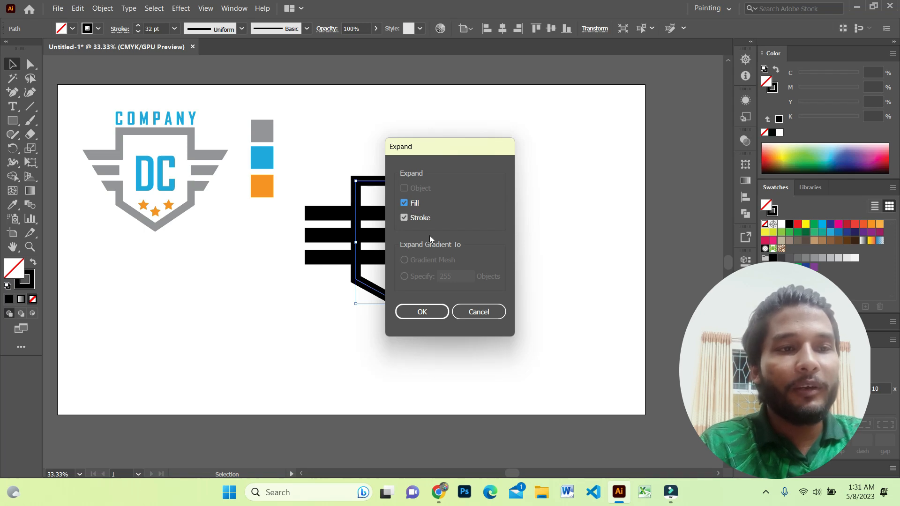
click(435, 316)
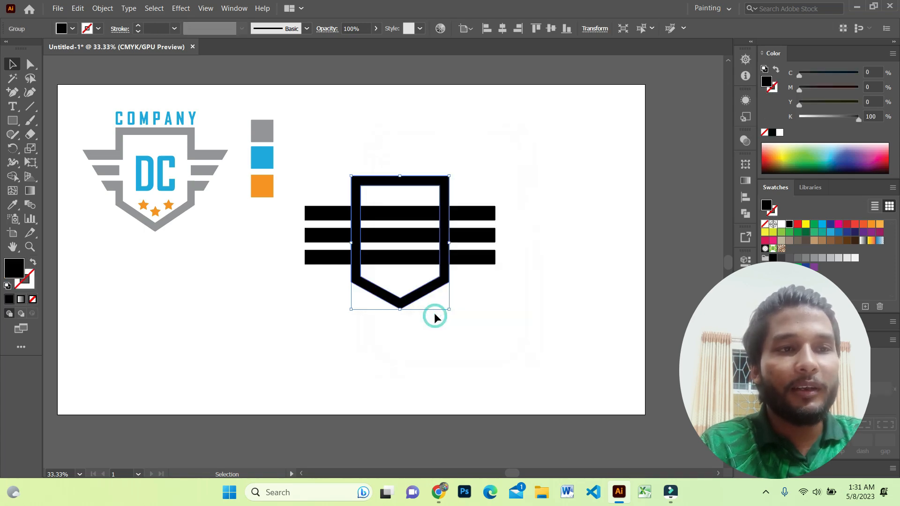
drag(333, 136, 491, 331)
click(523, 163)
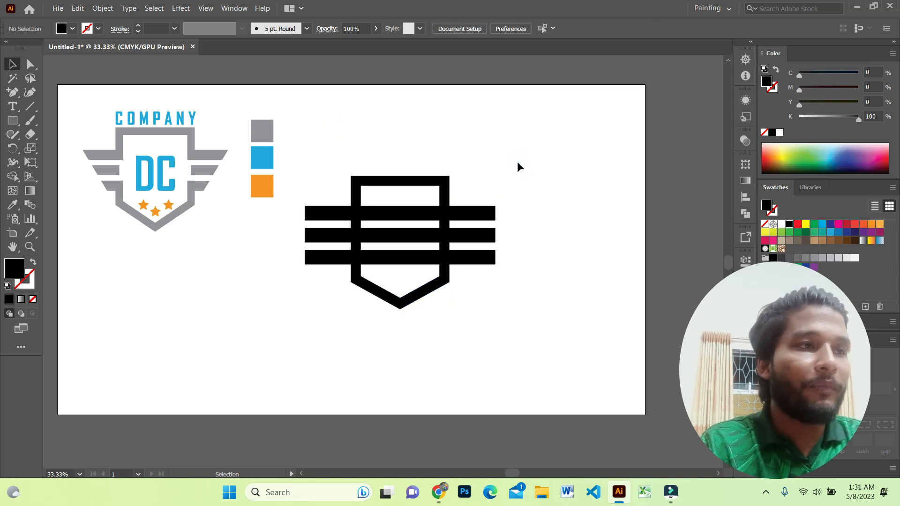
Step: Draw a straight diagonal line about 664 px long at about 239° across the right ends of the three bars
click(29, 106)
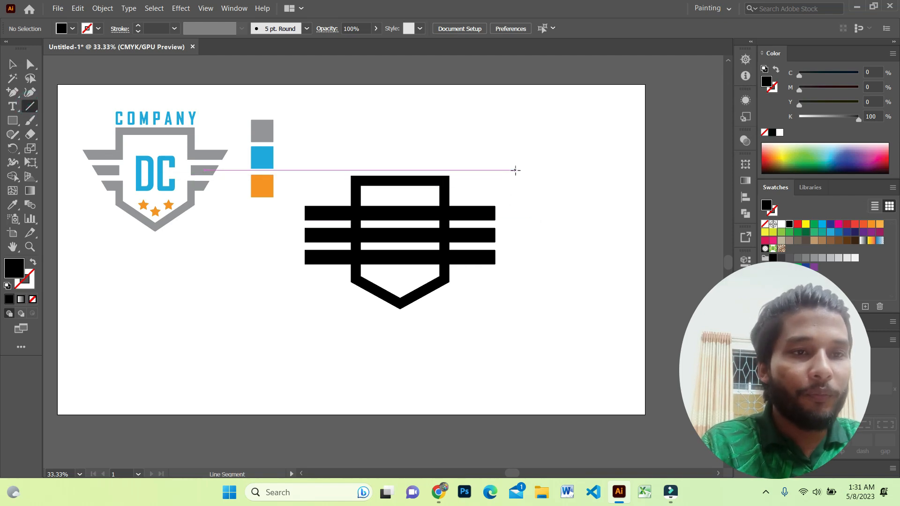
drag(516, 170, 412, 345)
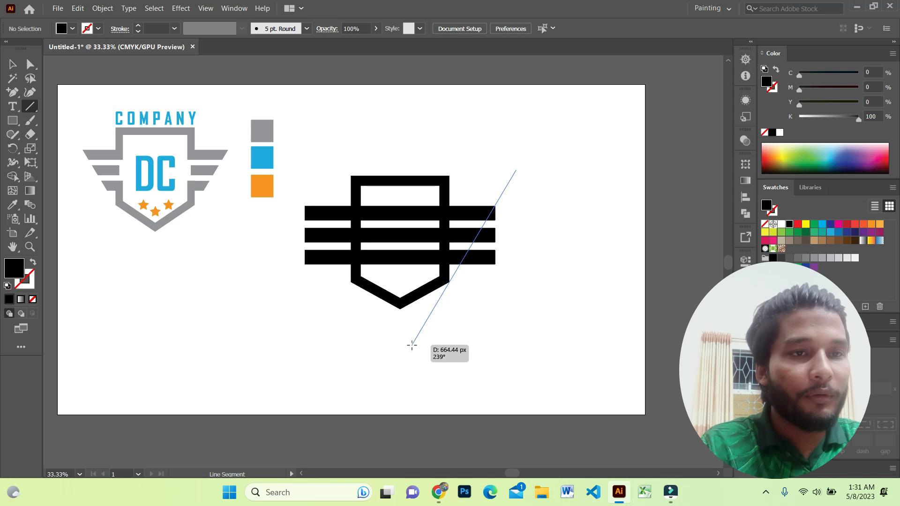
drag(412, 345, 411, 344)
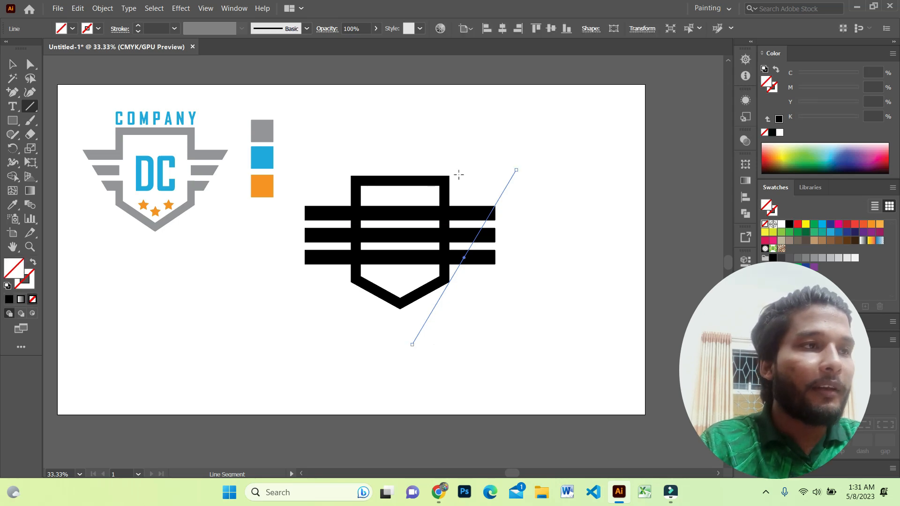
Step: Give the diagonal line a black stroke
click(19, 65)
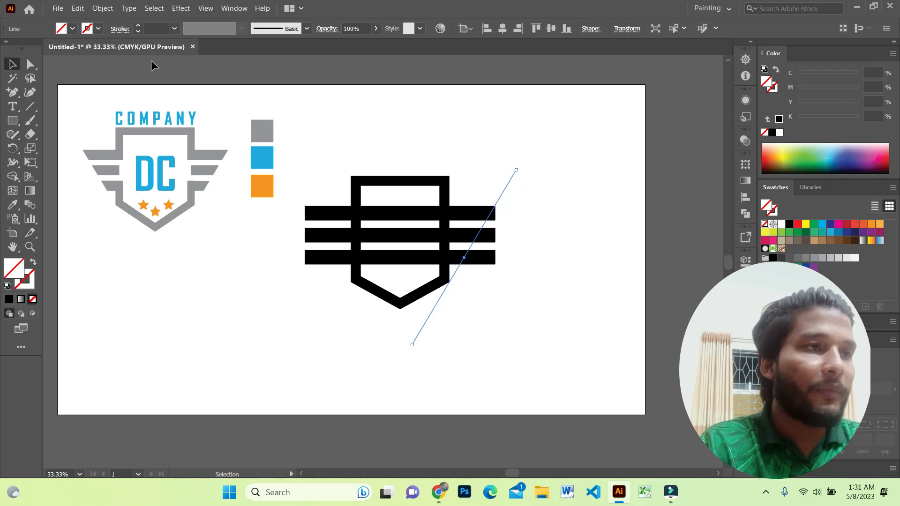
click(98, 29)
click(32, 49)
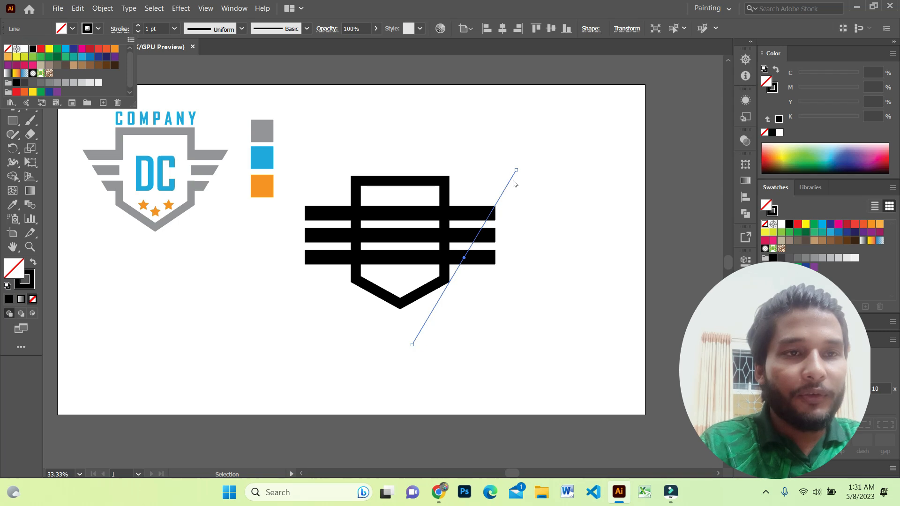
click(522, 148)
click(507, 156)
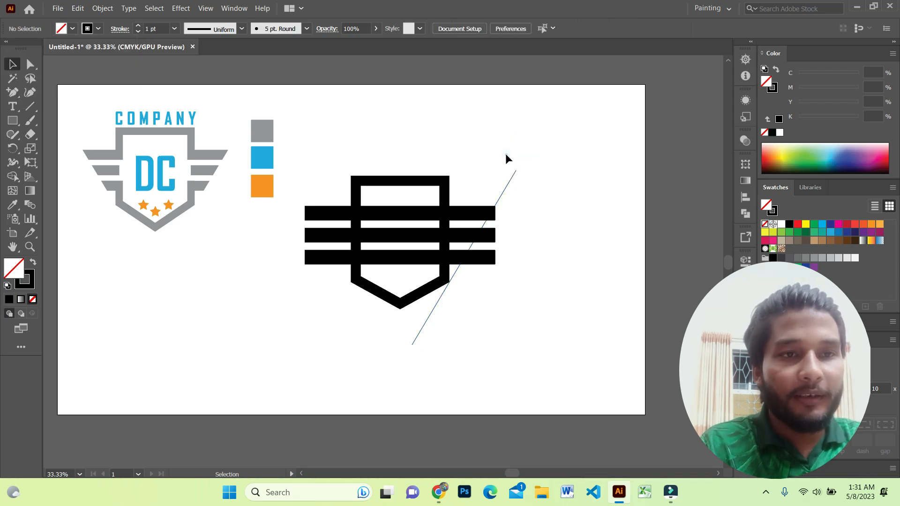
Step: Nudge only the diagonal line's upper anchor point left to X 1493.383 px
drag(483, 150, 540, 195)
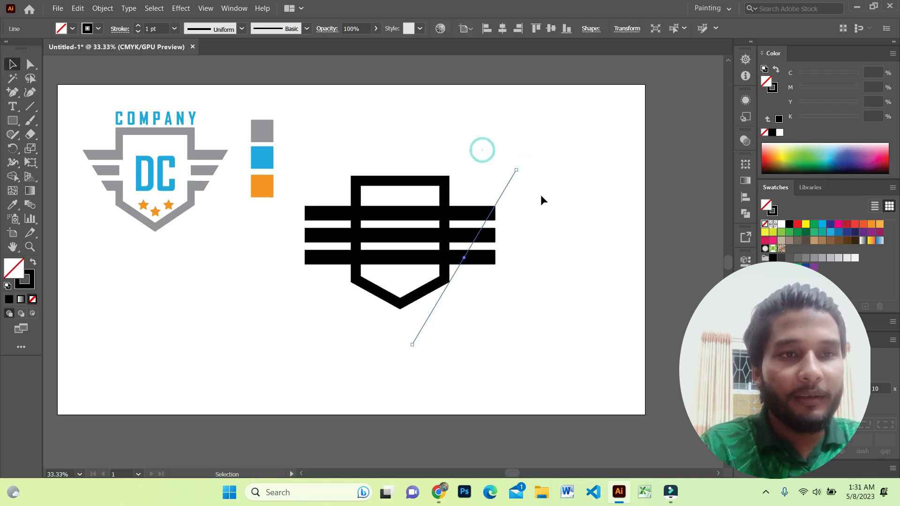
drag(491, 139, 521, 170)
click(483, 148)
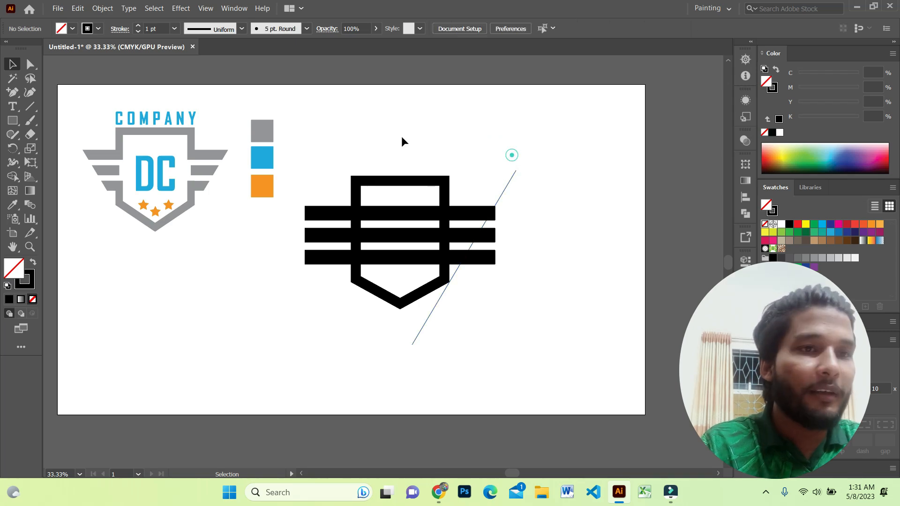
key(a)
drag(492, 143, 549, 192)
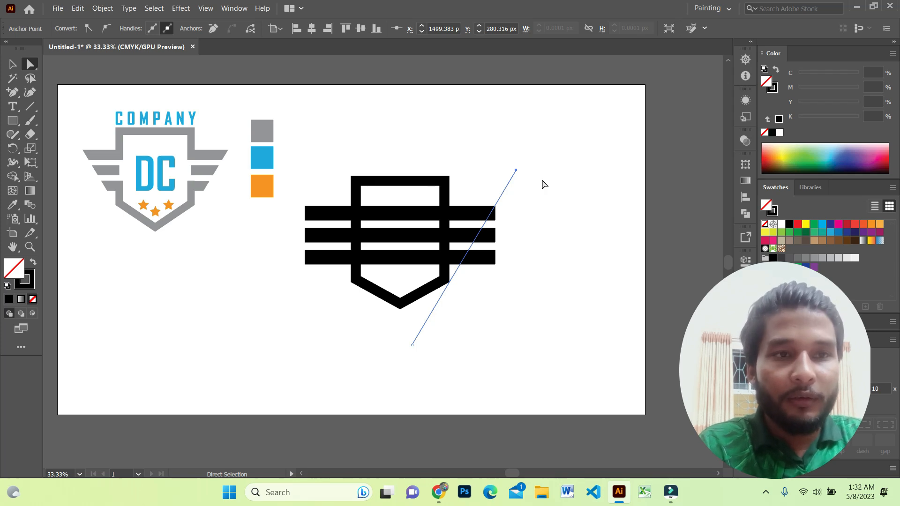
key(Left)
key(Left)
key(Left)
key(Left)
key(Left)
key(Left)
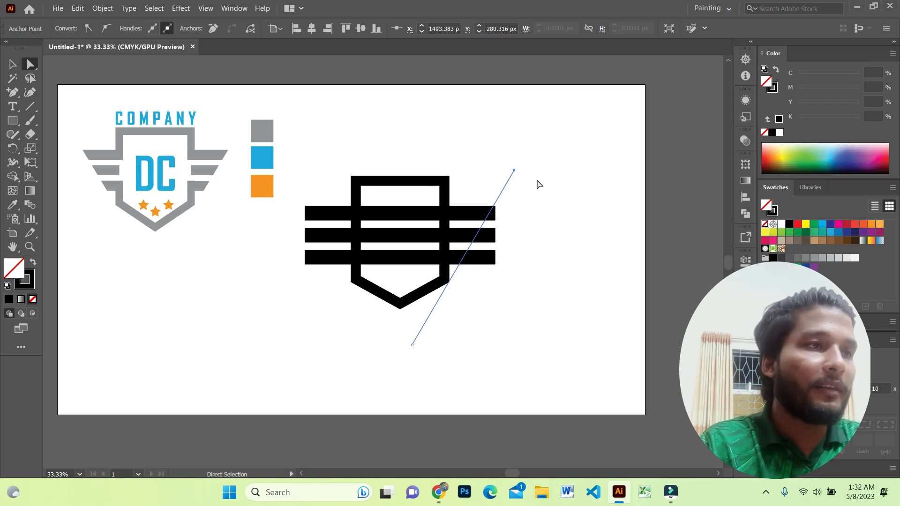
key(v)
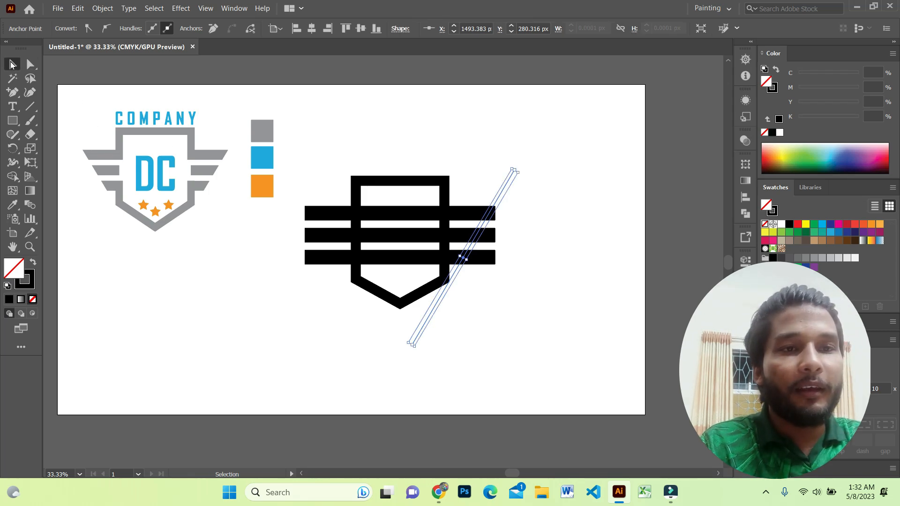
click(541, 172)
Step: Reflect a copy of the diagonal line across the vertical axis and move it straight across to the bars' left ends
click(510, 180)
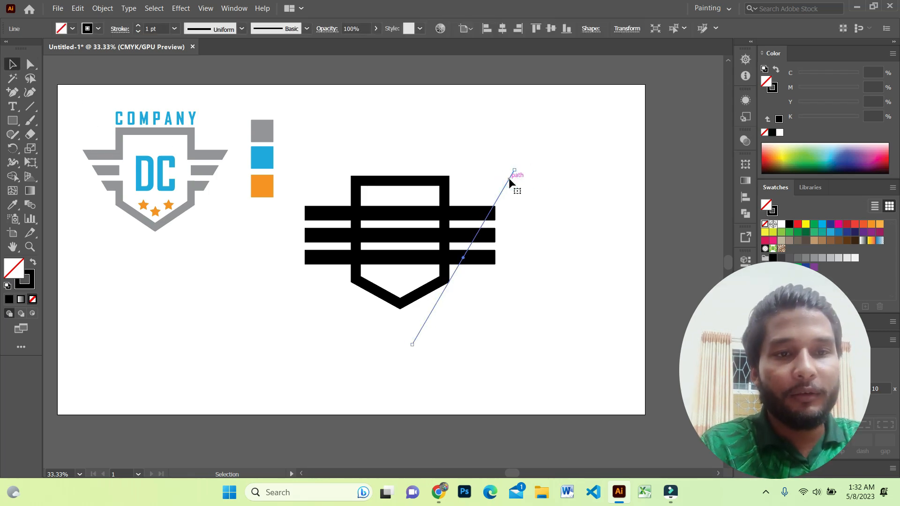
right_click(510, 180)
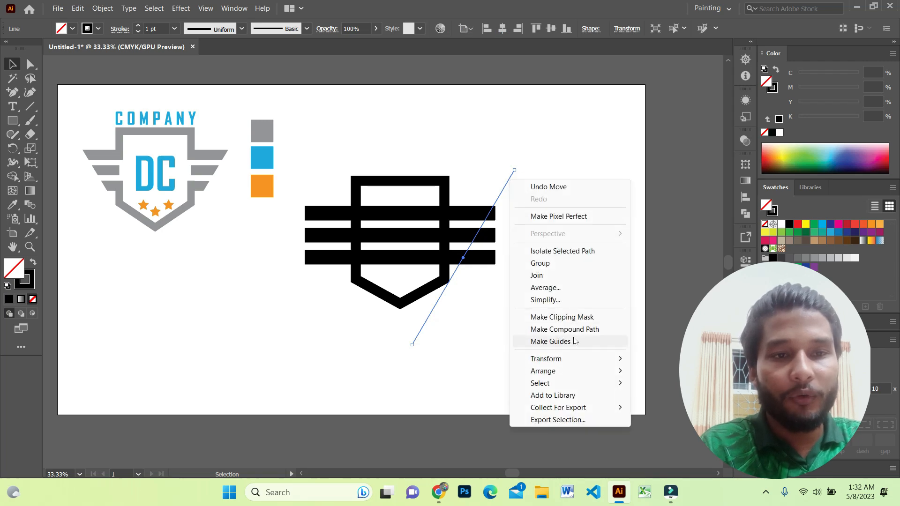
mouse_move(565, 360)
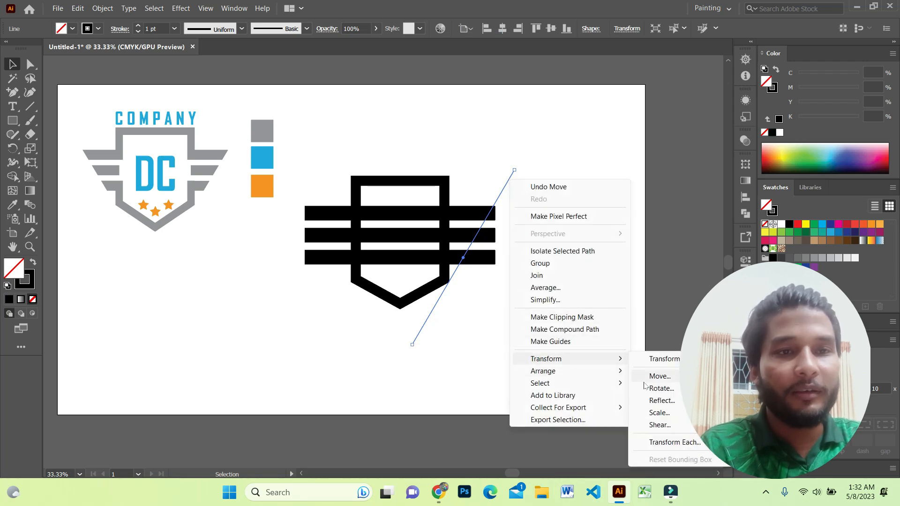
click(661, 400)
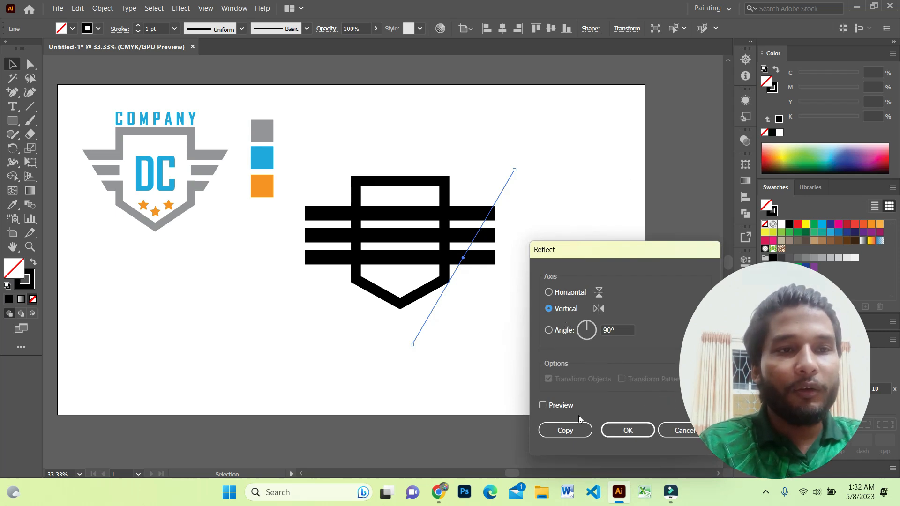
click(567, 430)
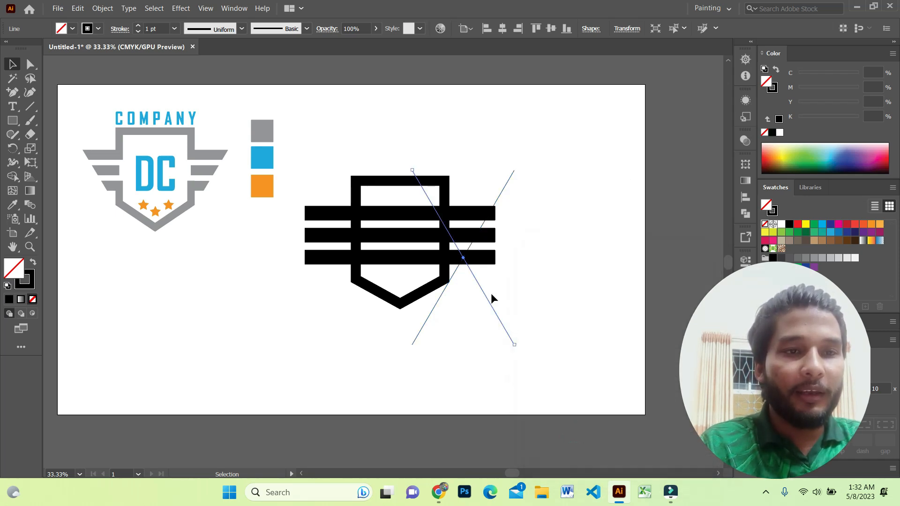
drag(485, 291, 356, 298)
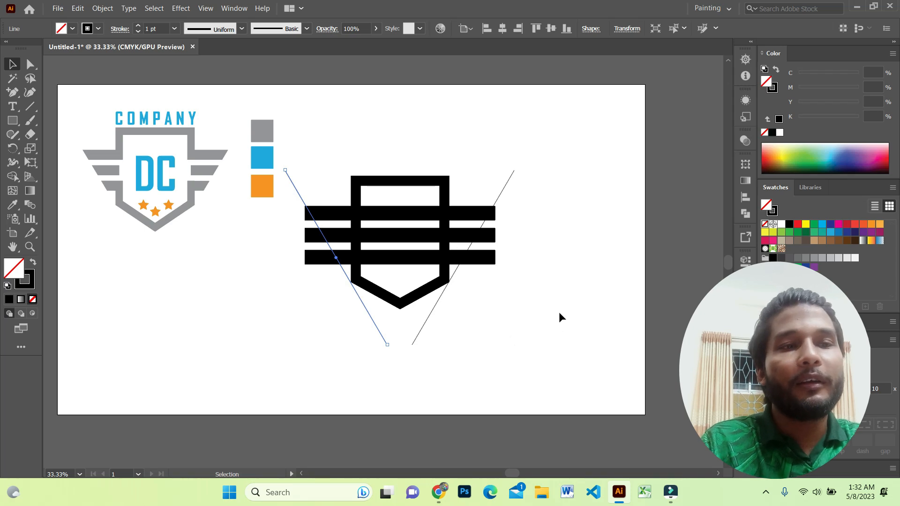
click(546, 286)
Step: Select the whole shield artwork and use Shape Builder to remove the left bar ends outside the diagonal and the leftover line segments
drag(602, 117, 356, 384)
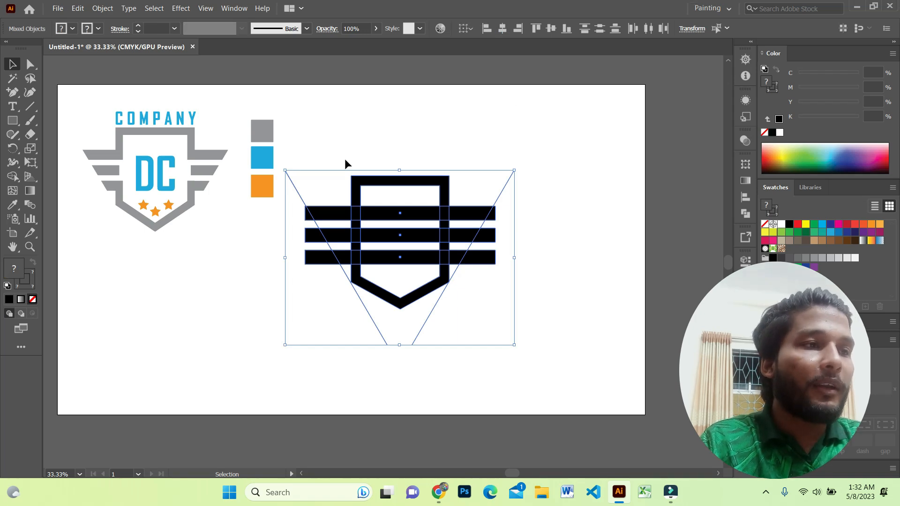
click(13, 177)
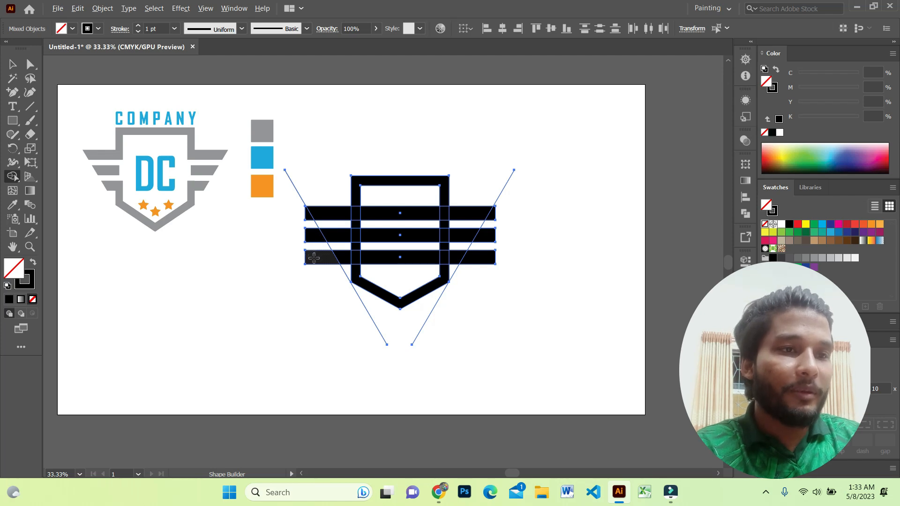
drag(314, 257, 304, 214)
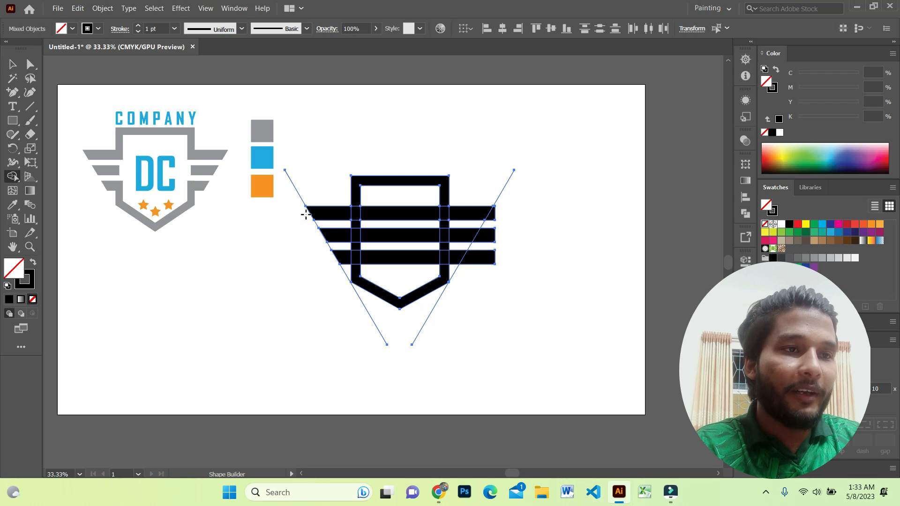
alt+click(296, 189)
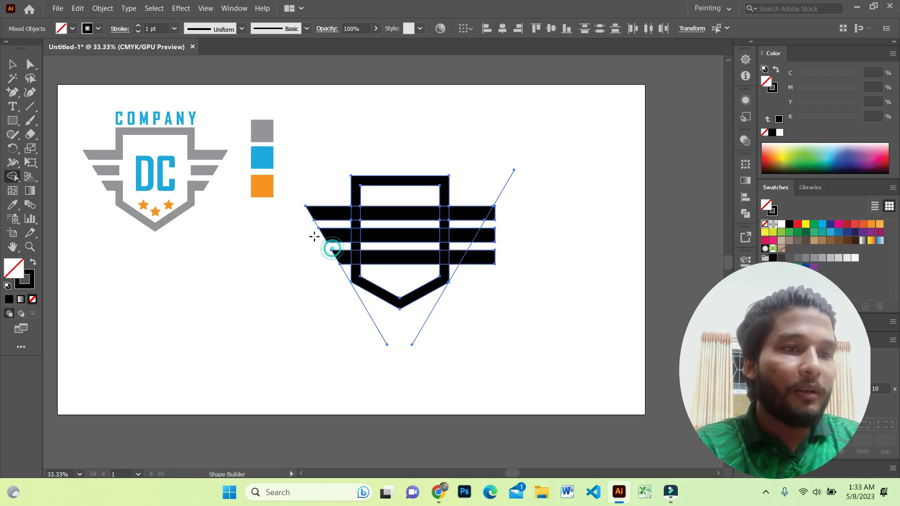
alt+click(317, 223)
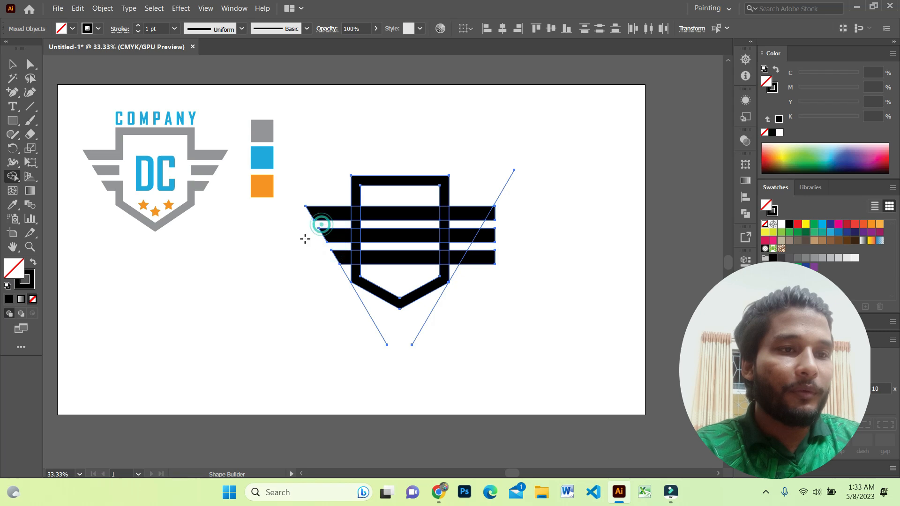
alt+click(346, 274)
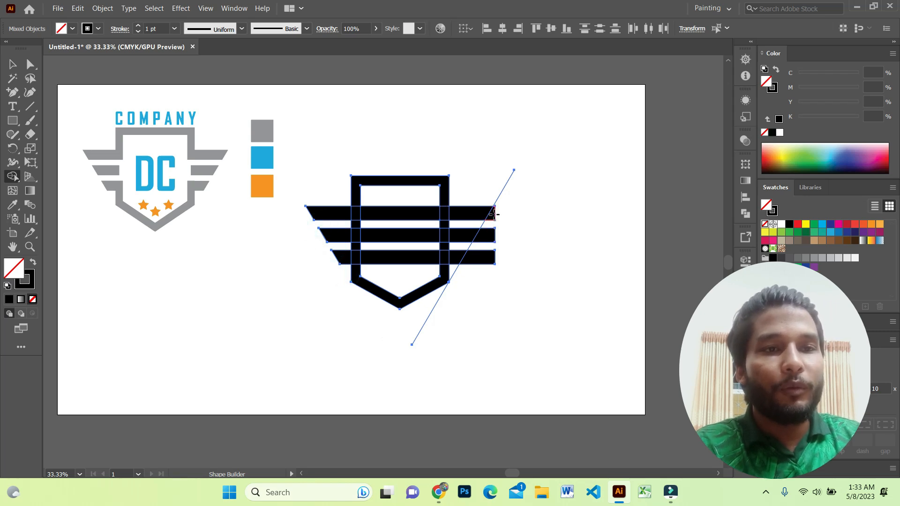
Step: Trim the right bar ends outside the diagonal with Shape Builder and delete the remaining line segments on that side
drag(494, 215, 477, 253)
alt+click(492, 189)
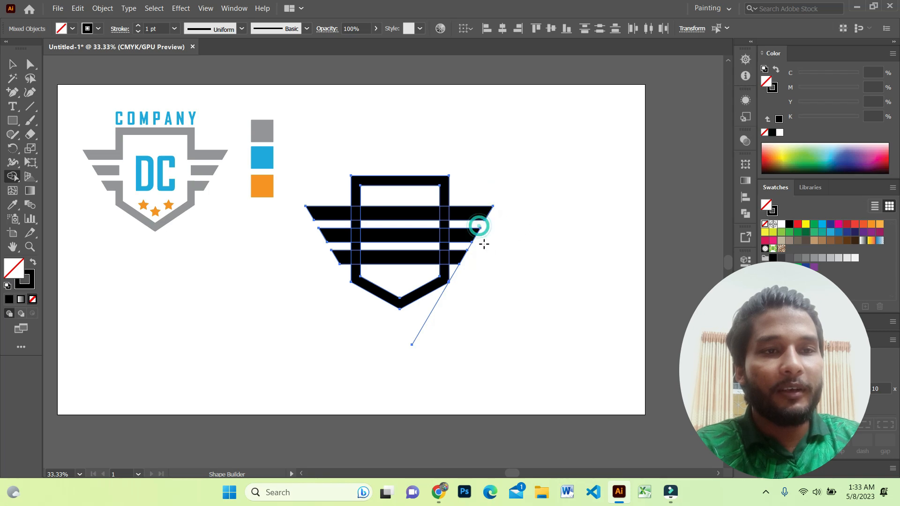
alt+click(482, 224)
alt+click(462, 249)
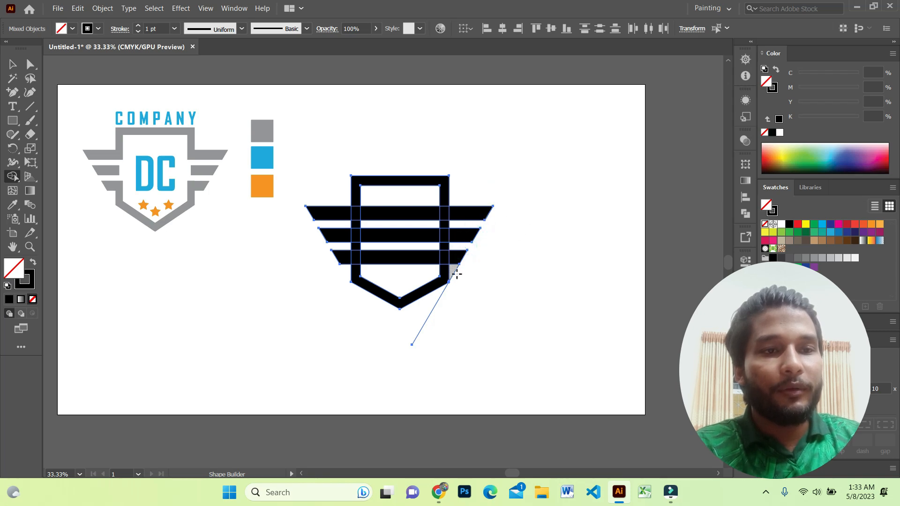
alt+click(454, 273)
alt+click(431, 307)
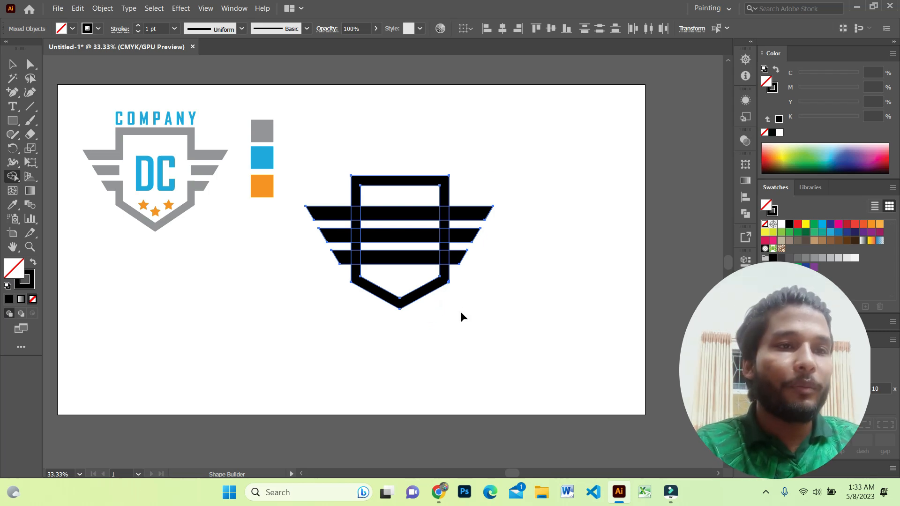
Step: Remove the parts of the three bars crossing the shield's interior, and the gaps between them, with Shape Builder
drag(402, 197, 428, 240)
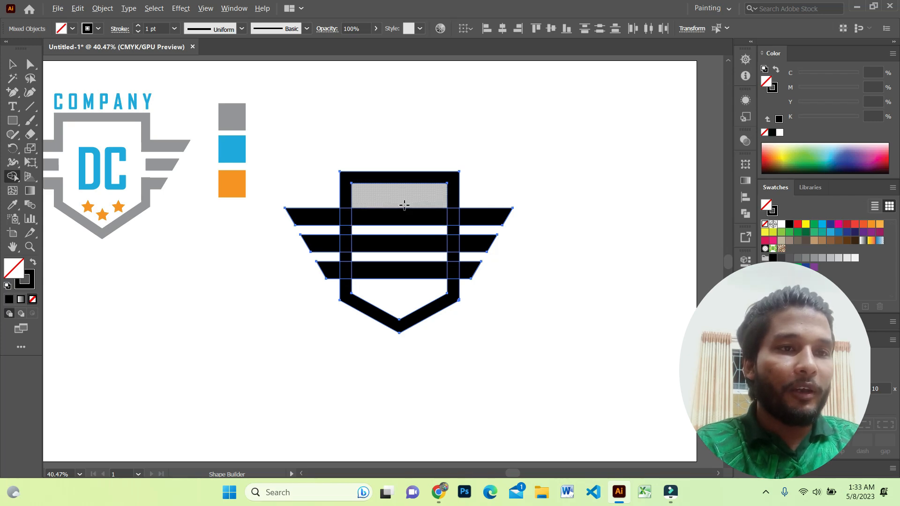
mouse_move(405, 213)
mouse_down()
mouse_move(406, 277)
mouse_move(402, 235)
mouse_move(416, 245)
mouse_up()
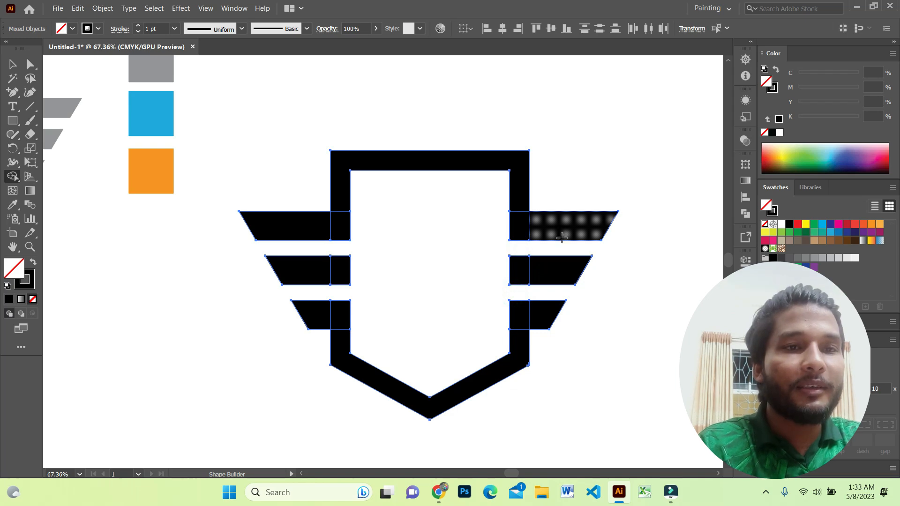
click(519, 206)
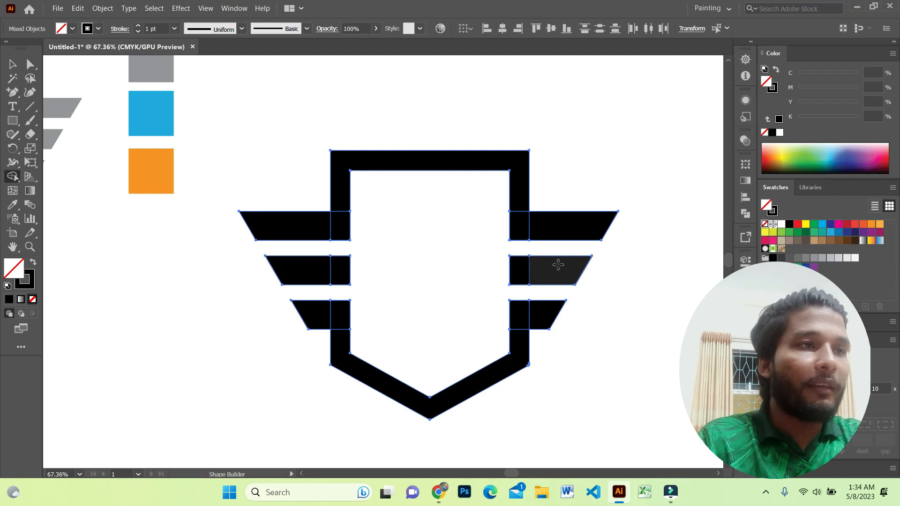
Step: Set the artwork's fill to black and merge the middle and lower right wing pieces with the overlapping shield edge using Shape Builder
click(73, 29)
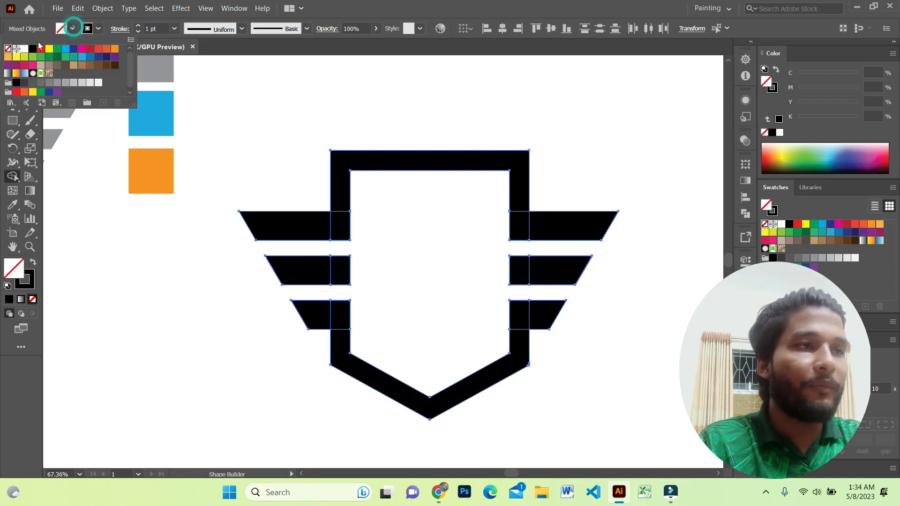
click(32, 48)
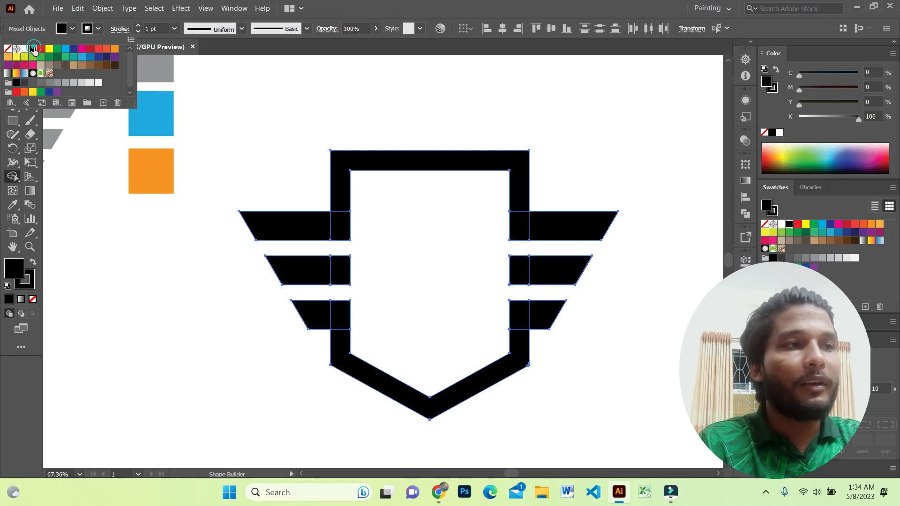
click(381, 131)
drag(515, 194, 518, 220)
drag(533, 269, 515, 271)
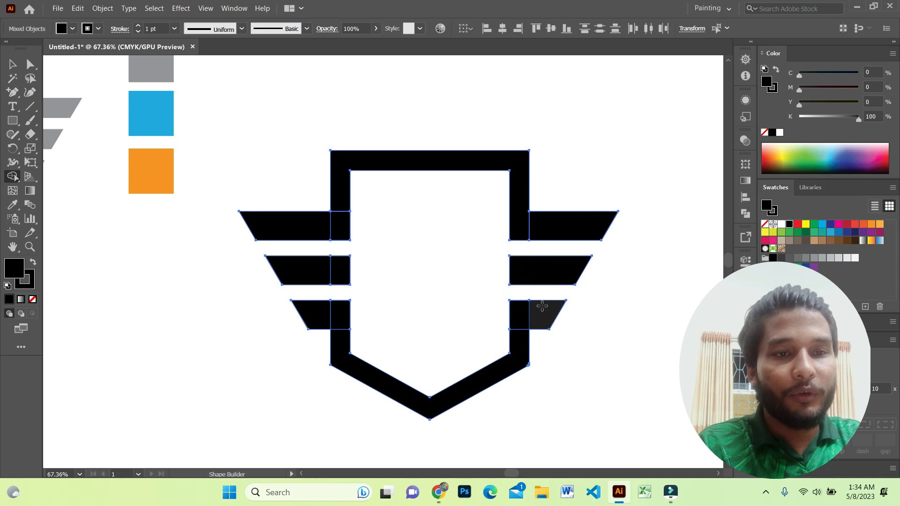
drag(538, 308, 517, 339)
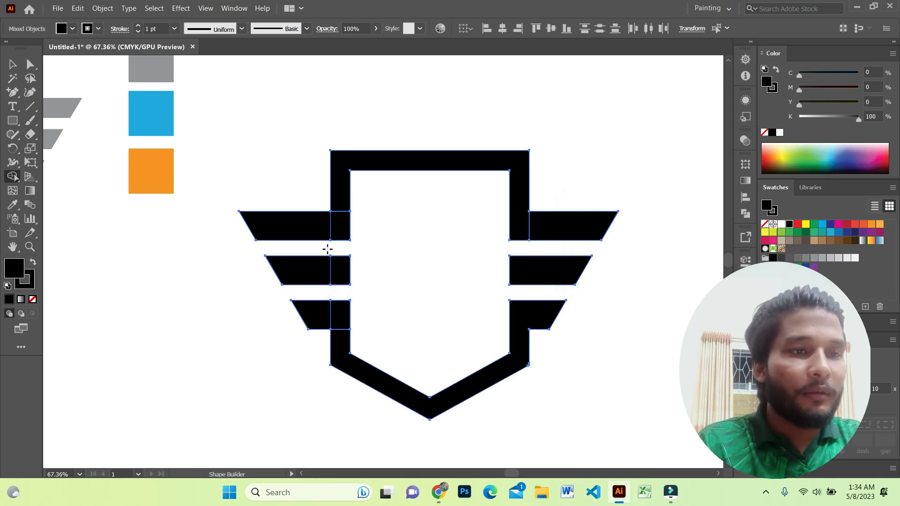
Step: Merge the three left wing pieces with the shield's left edge, join the top right wing to the shield's upper section, and deselect
drag(339, 184, 341, 182)
drag(339, 266, 309, 267)
mouse_move(337, 223)
mouse_down()
mouse_move(309, 225)
mouse_move(319, 228)
mouse_up()
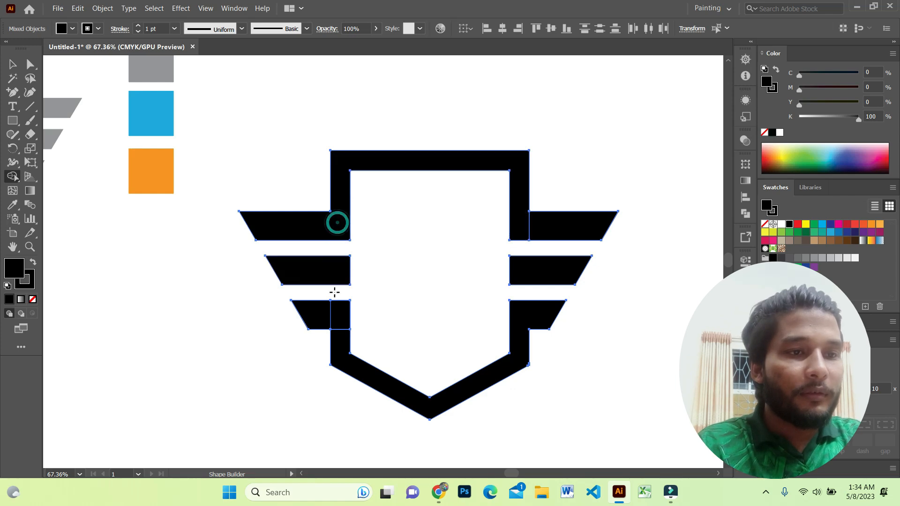
mouse_move(328, 311)
mouse_down()
mouse_move(335, 309)
mouse_move(336, 338)
mouse_up()
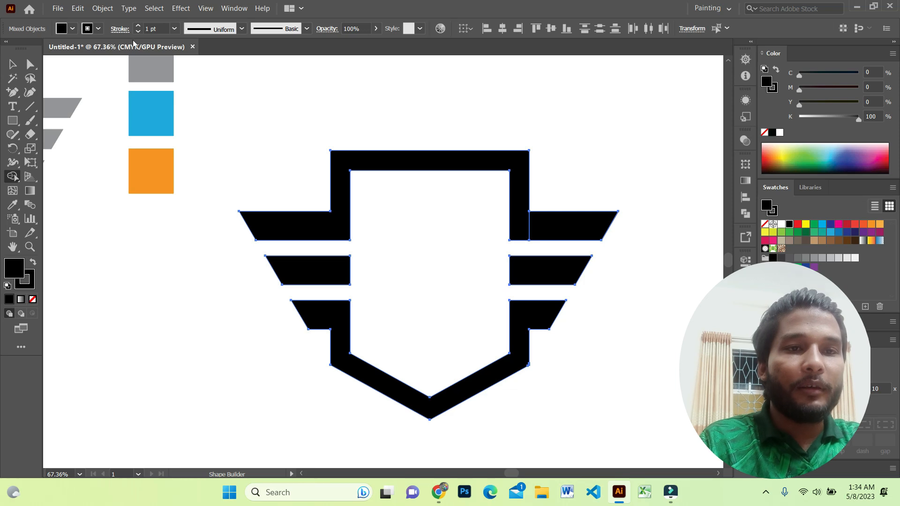
drag(545, 231, 382, 173)
click(6, 64)
click(334, 112)
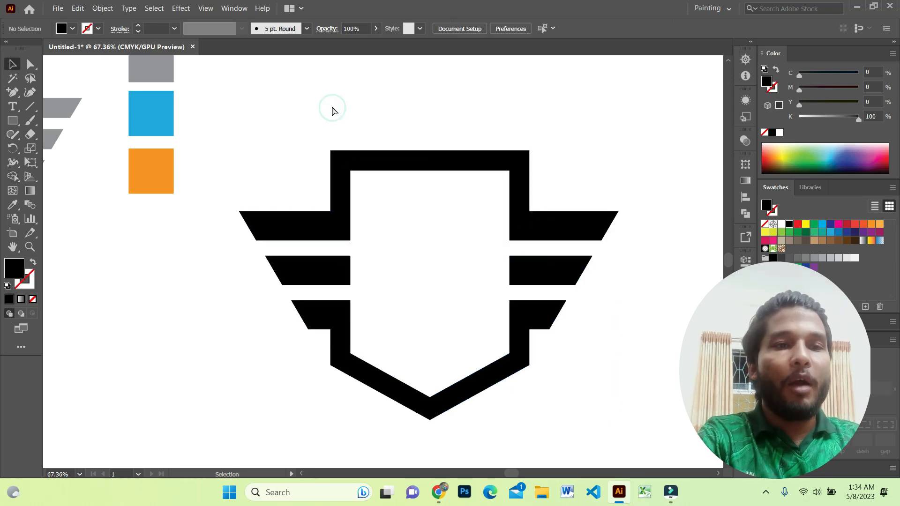
Step: Move the whole winged shield straight down about 16 px and deselect it
key(ctrl+minus)
key(ctrl+minus)
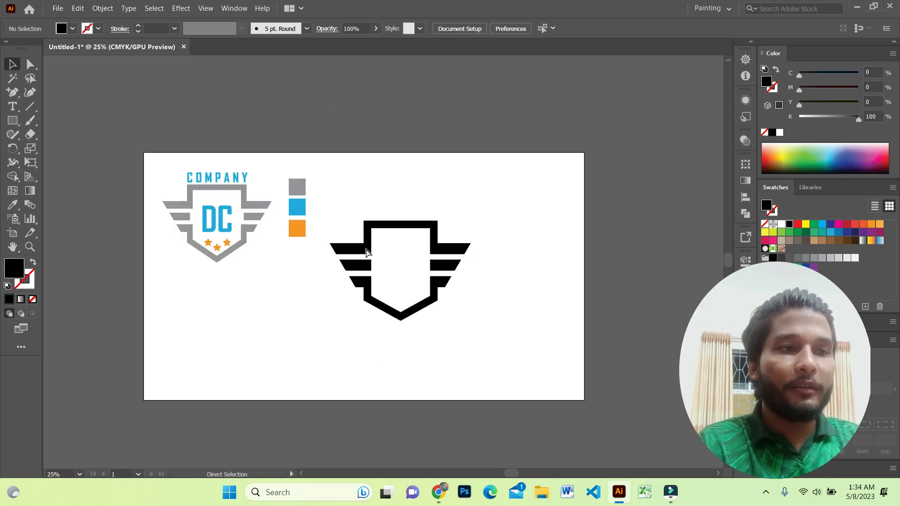
ctrl+click(442, 267)
scroll(442, 268, up, 3)
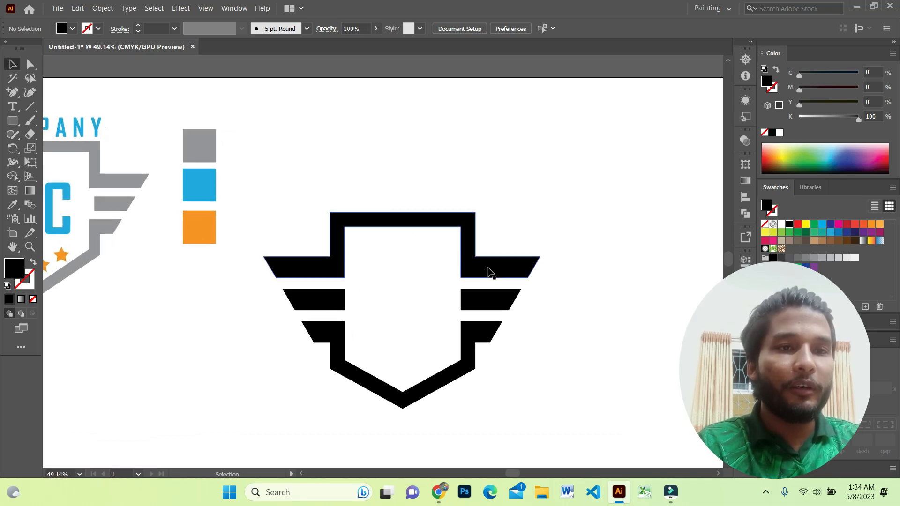
drag(471, 280, 528, 249)
click(552, 234)
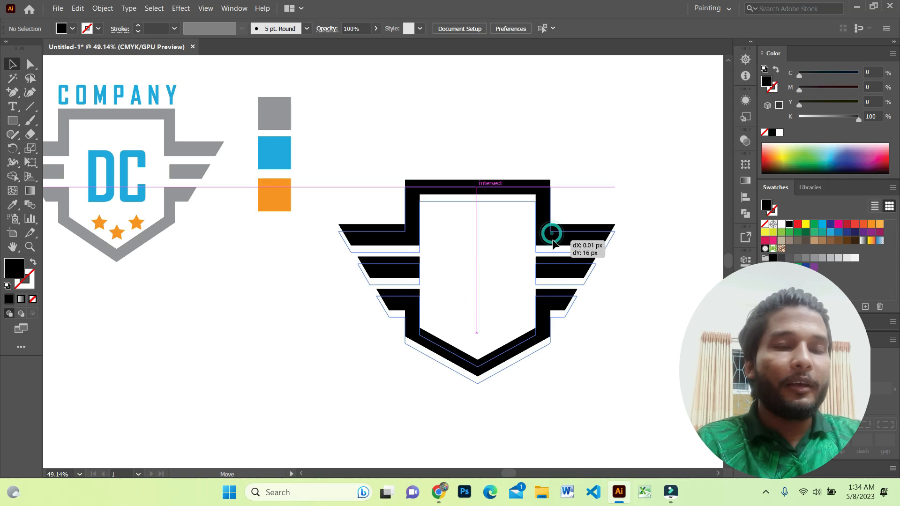
click(488, 146)
scroll(487, 174, up, 1)
scroll(488, 175, down, 2)
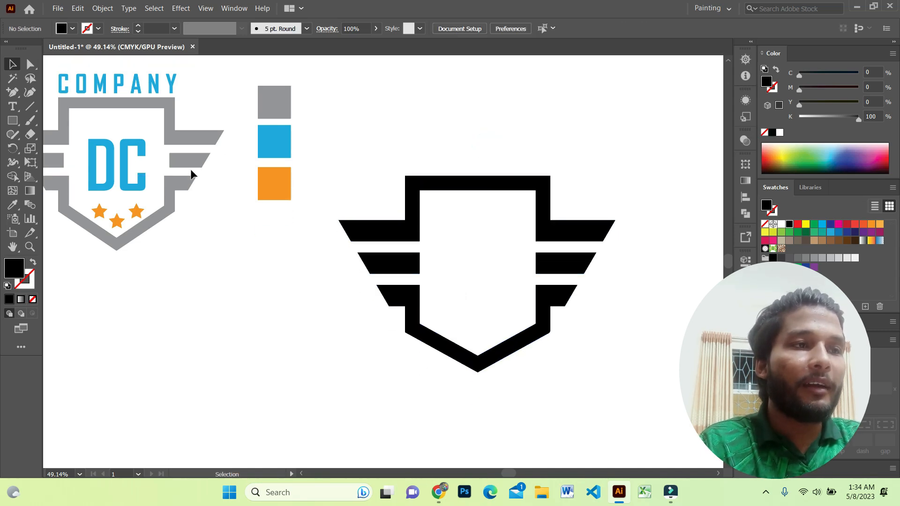
Step: Add the text "DC" in Agency FB Bold, scale it to about 136 pt and place it inside the shield
click(13, 106)
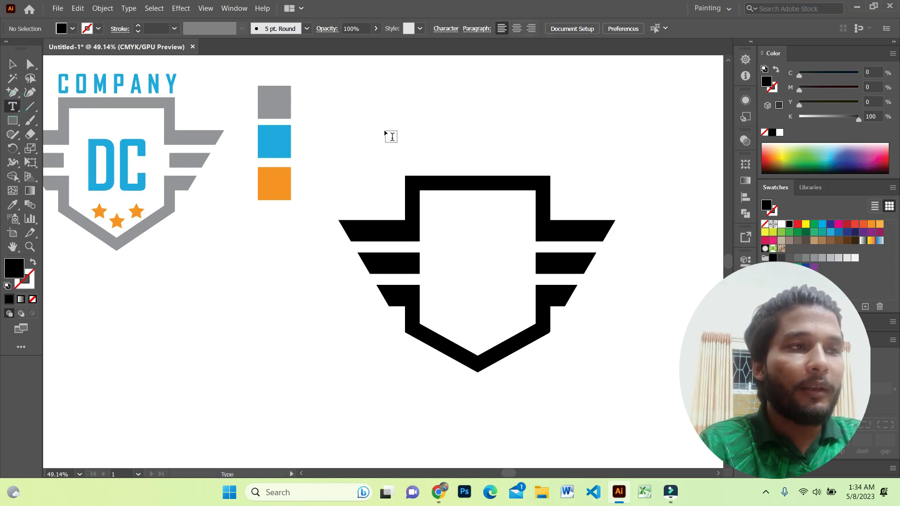
click(400, 133)
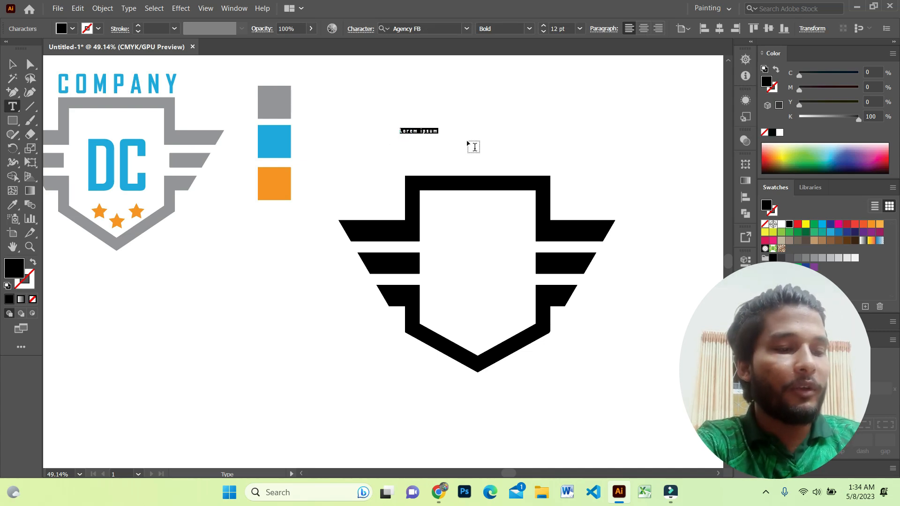
text(d)
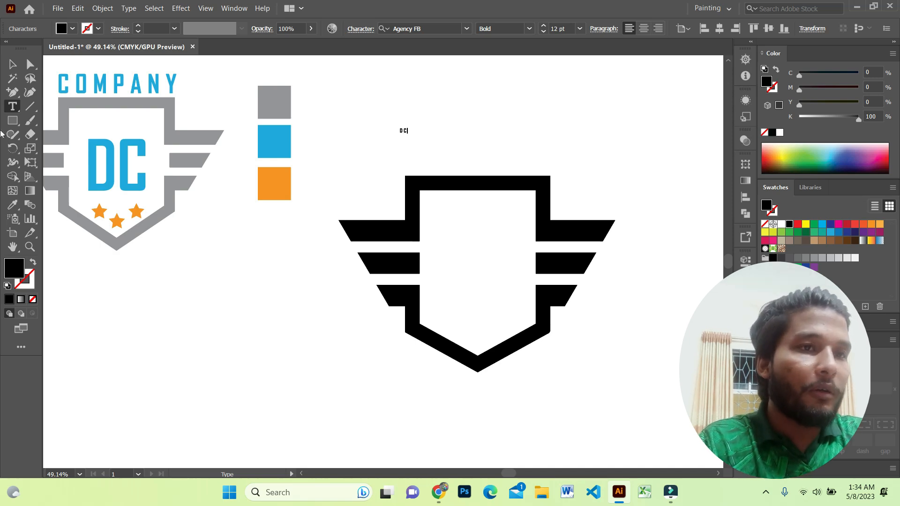
click(12, 65)
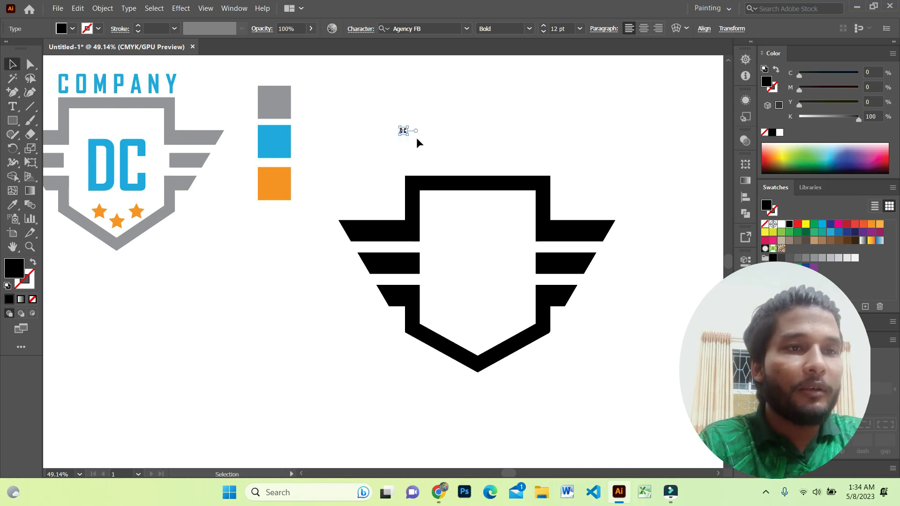
drag(406, 133, 488, 205)
drag(452, 160, 495, 278)
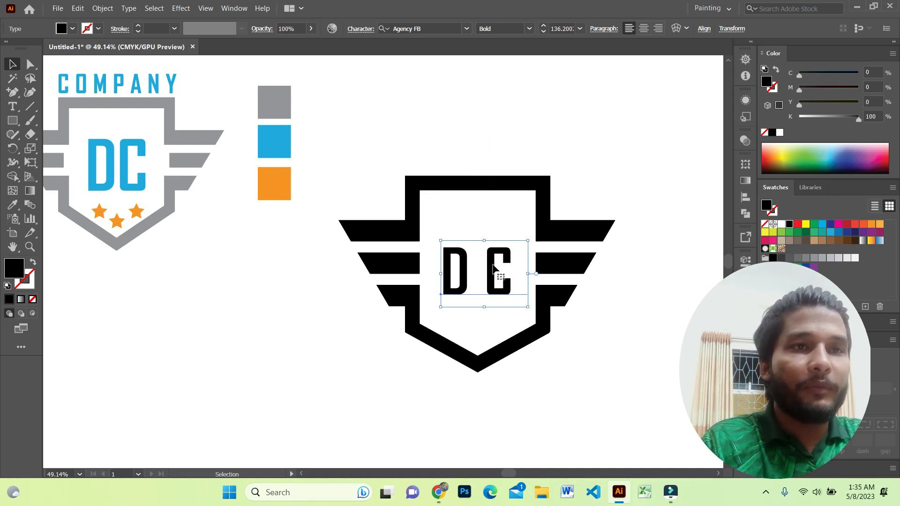
Step: Tighten the tracking of the DC text so the letters sit close together, and enlarge it to about 178 pt
click(361, 30)
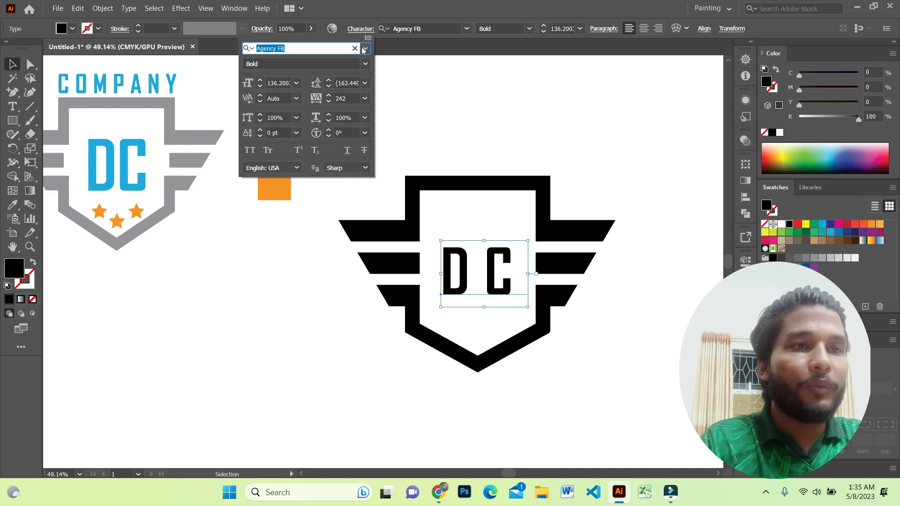
click(345, 98)
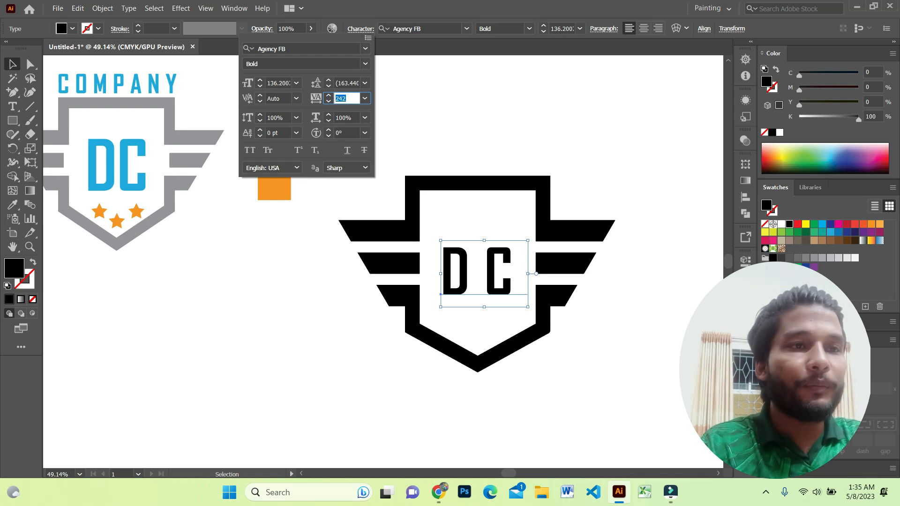
key(Return)
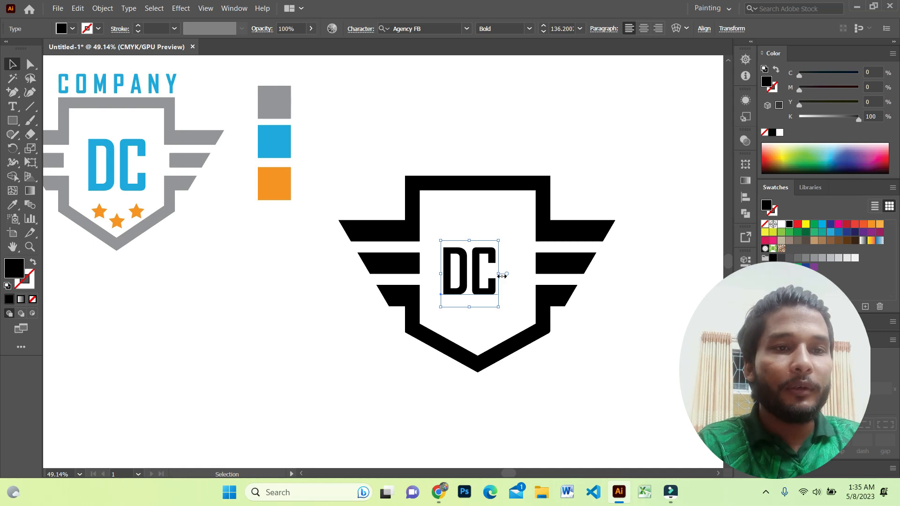
drag(499, 273, 515, 287)
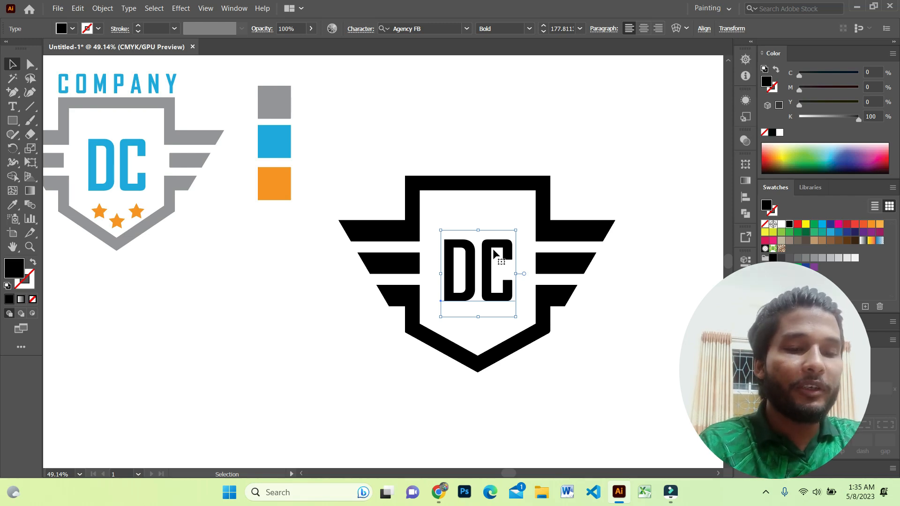
Step: Convert the DC text to outlines and centre it horizontally and vertically on the shield, using the shield as key object
key(shift+ctrl+o)
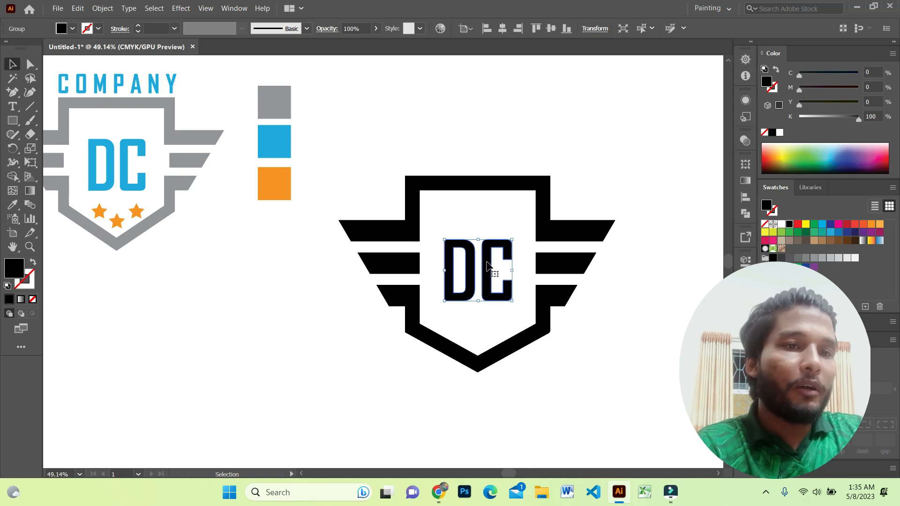
shift+click(483, 183)
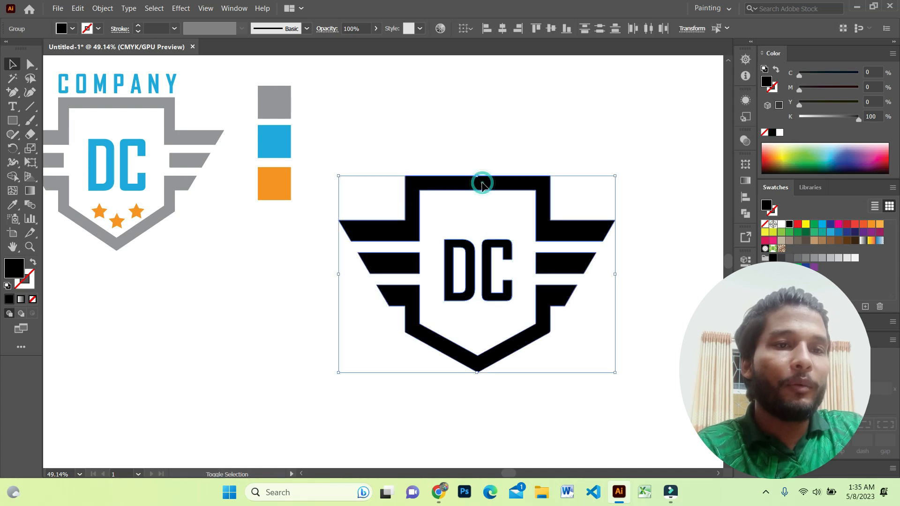
click(491, 263)
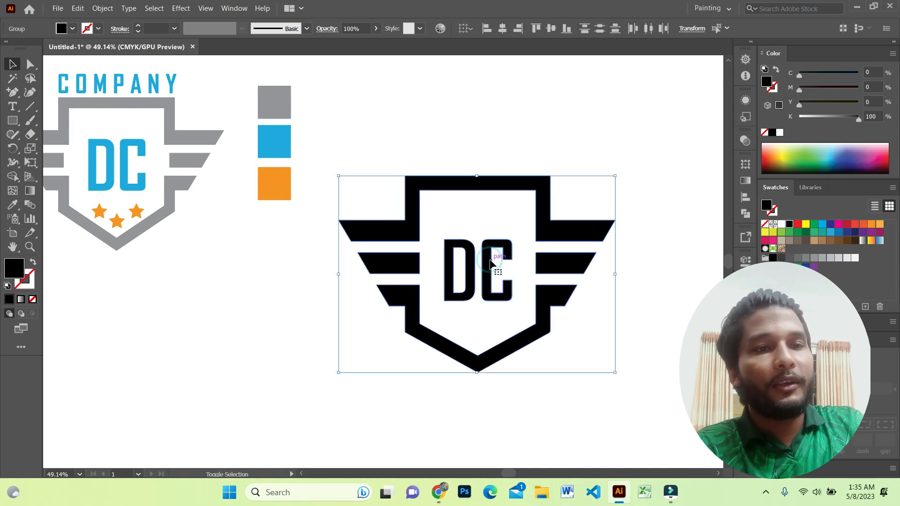
click(504, 186)
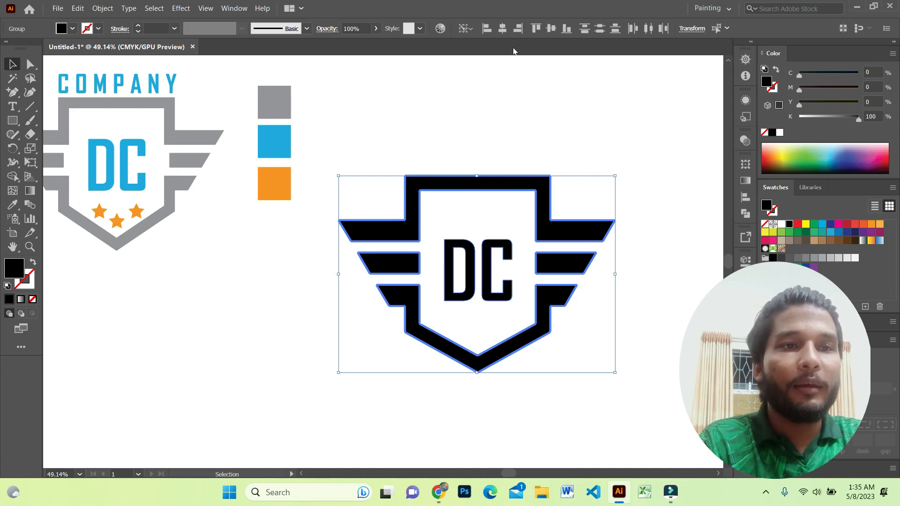
click(502, 29)
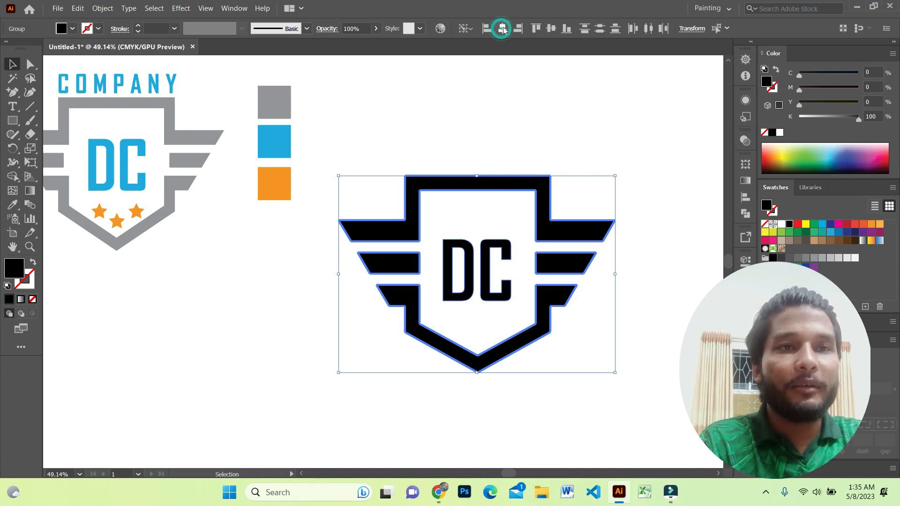
click(551, 29)
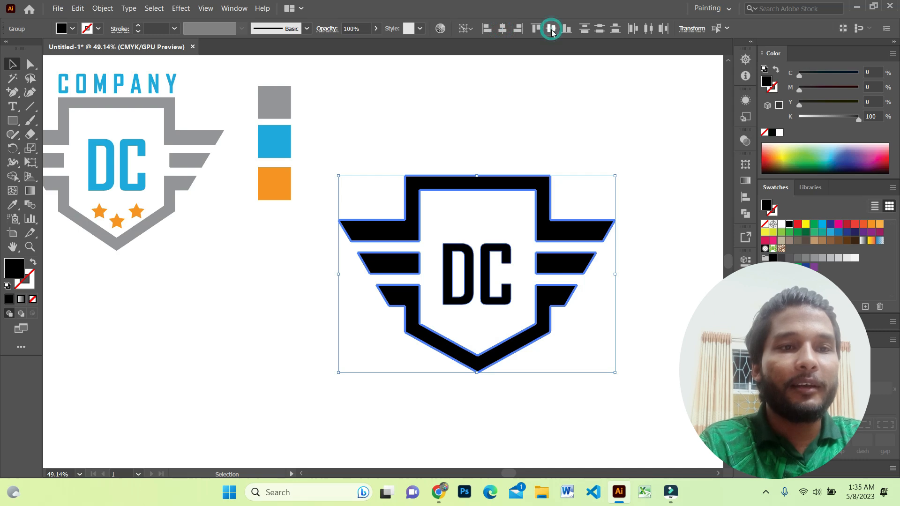
Step: Nudge only the DC lettering slightly upward inside the shield and deselect it
click(581, 114)
click(485, 282)
key(Up)
key(Up)
key(Up)
key(Up)
key(Up)
key(Up)
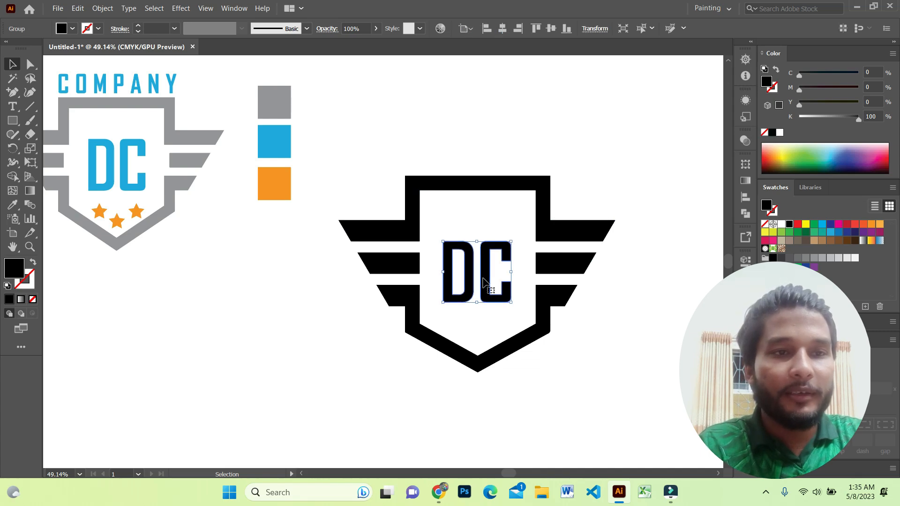
click(581, 134)
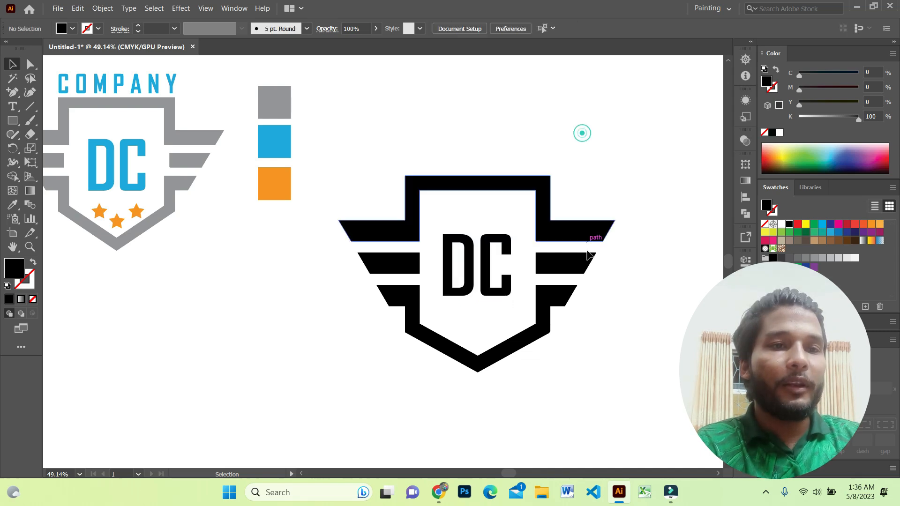
drag(439, 217, 485, 244)
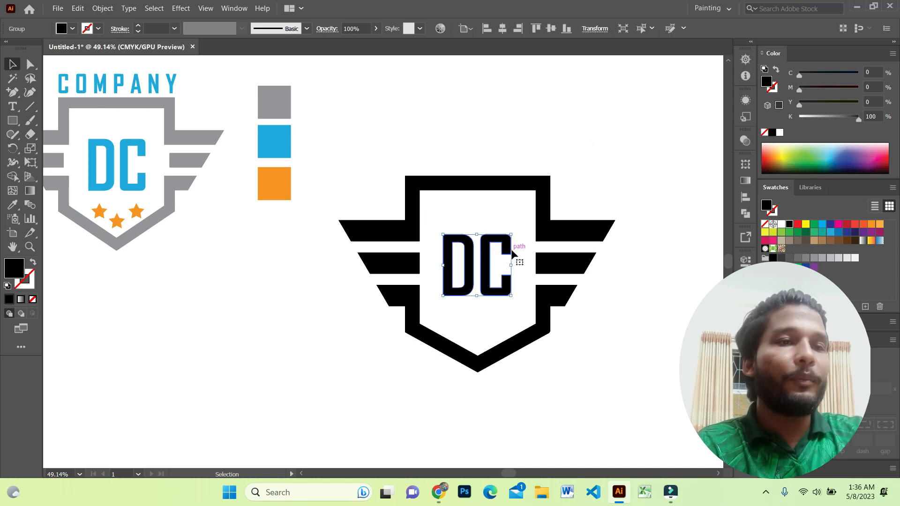
click(471, 150)
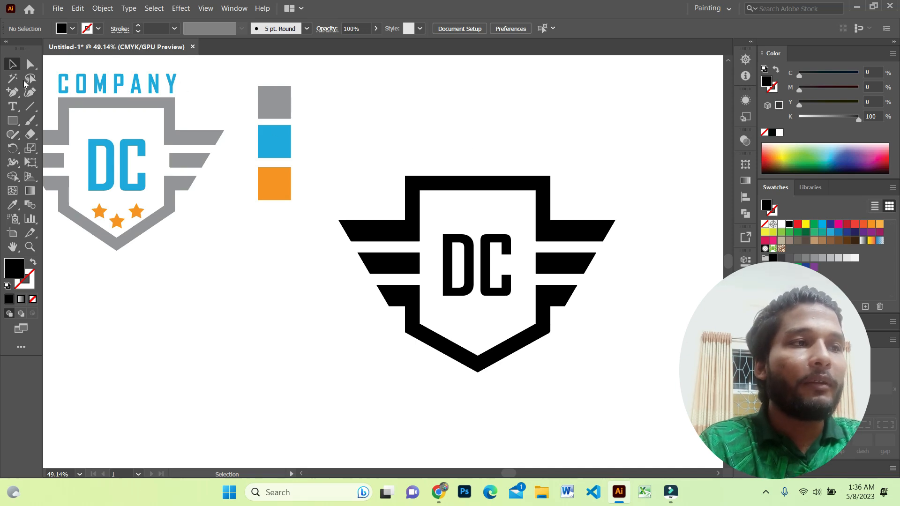
Step: Add the text "COMPANY" in Agency FB Bold above the shield, scaled to about 38 pt
click(13, 107)
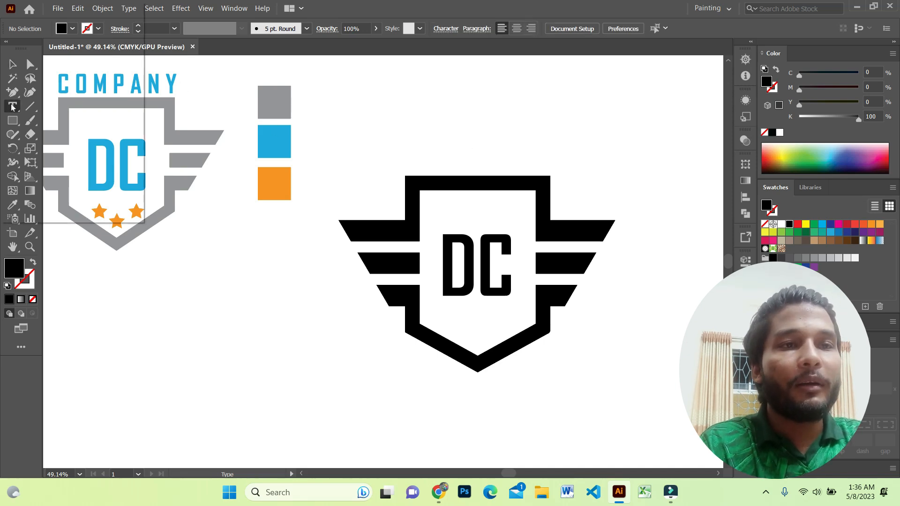
click(406, 142)
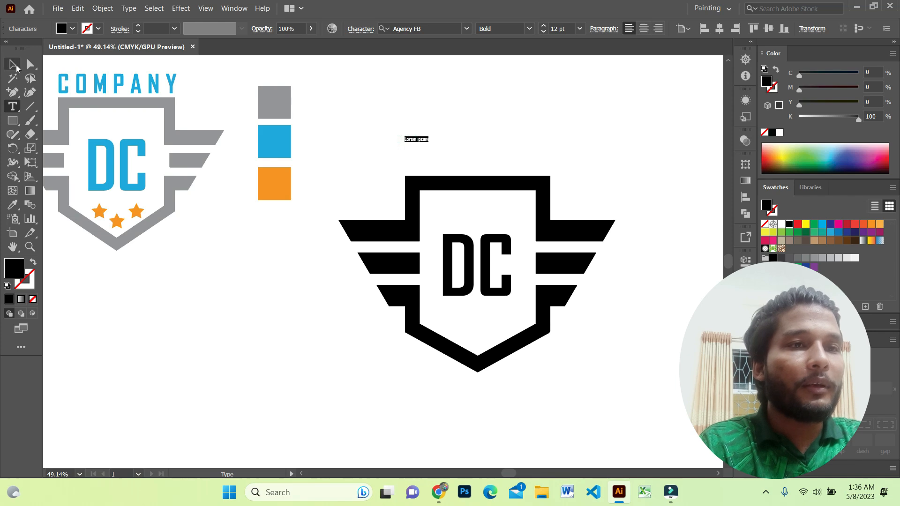
click(13, 64)
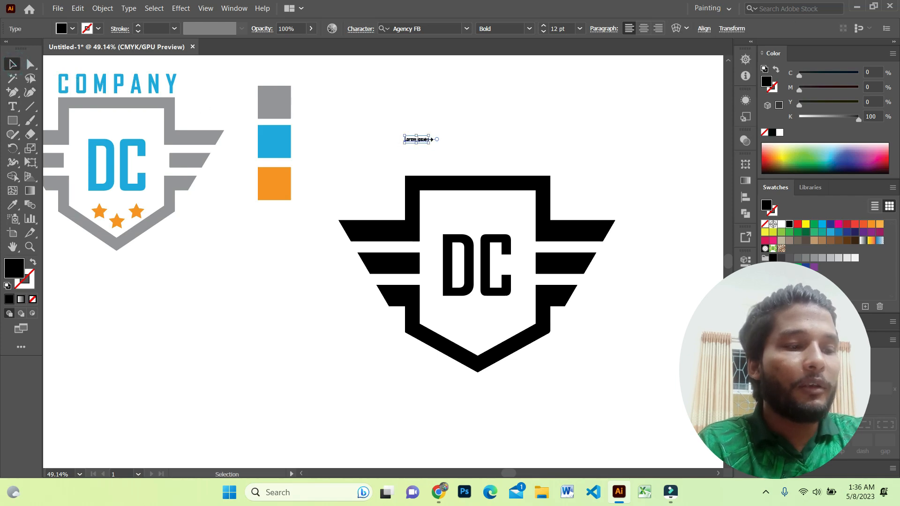
drag(433, 148, 311, 149)
key(t)
text(CO)
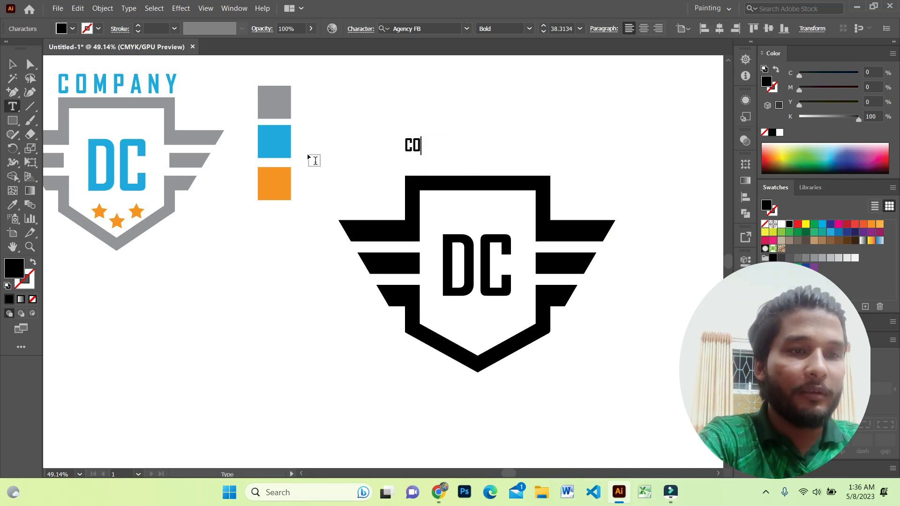
text(MPA)
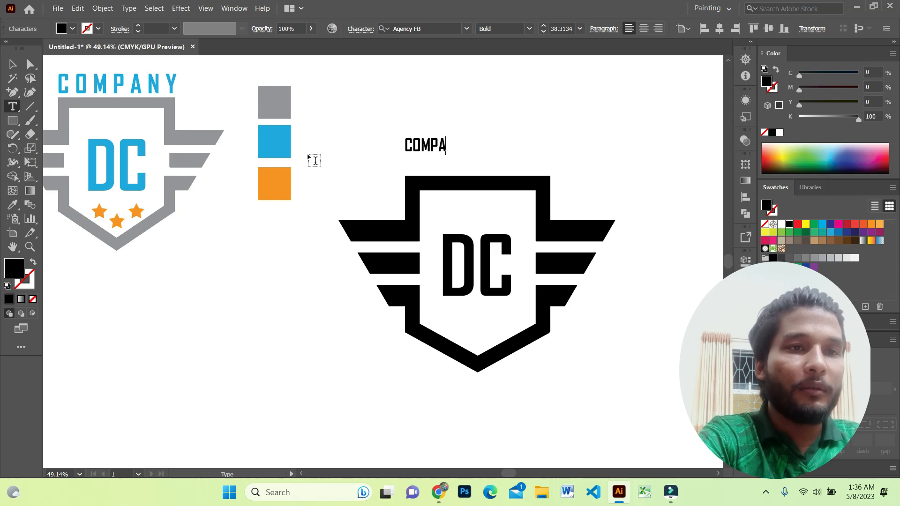
text(NY)
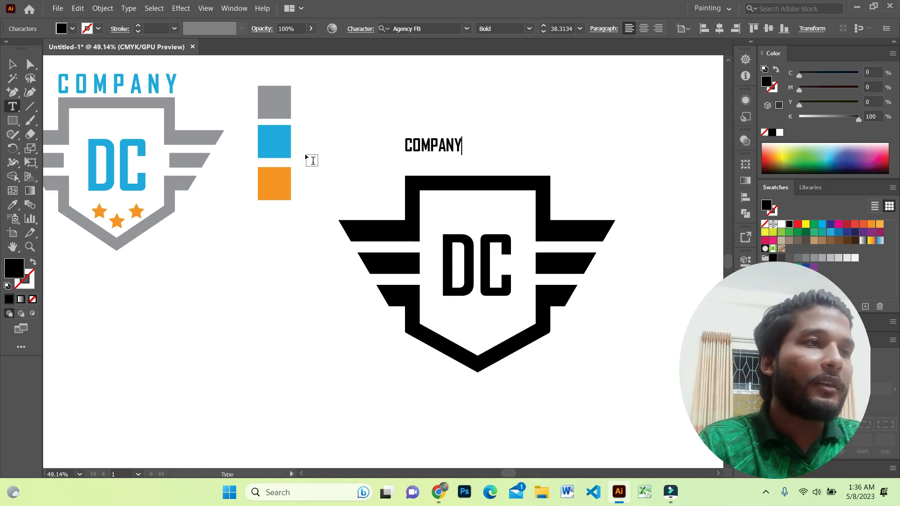
click(12, 65)
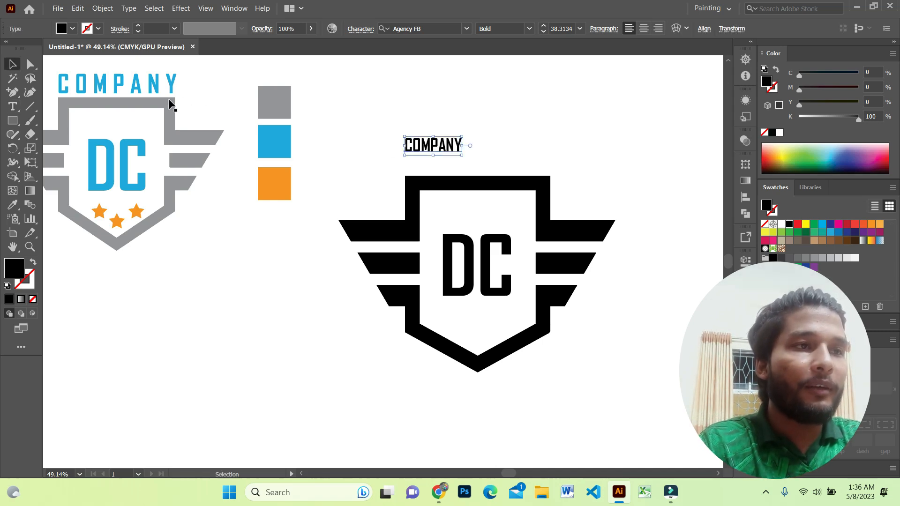
Step: Enlarge the COMPANY text to about 72 pt and place it just above the shield's top edge
click(156, 85)
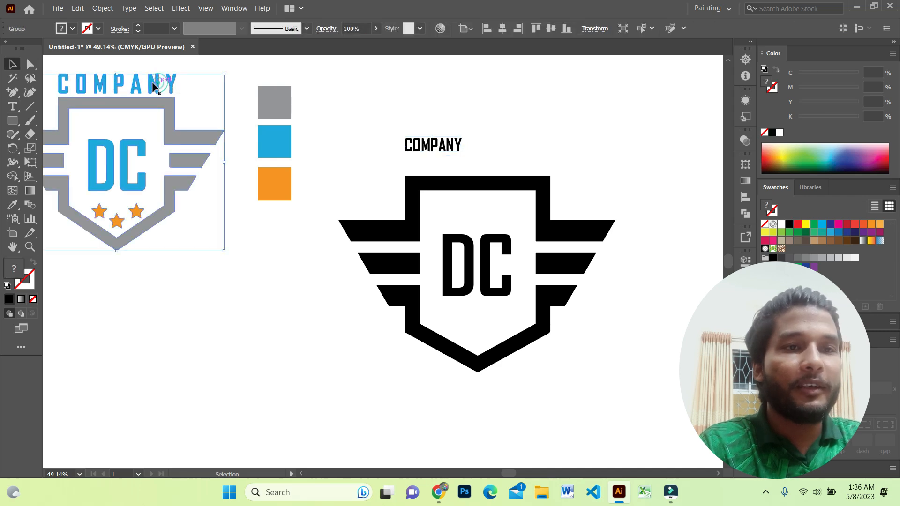
click(456, 146)
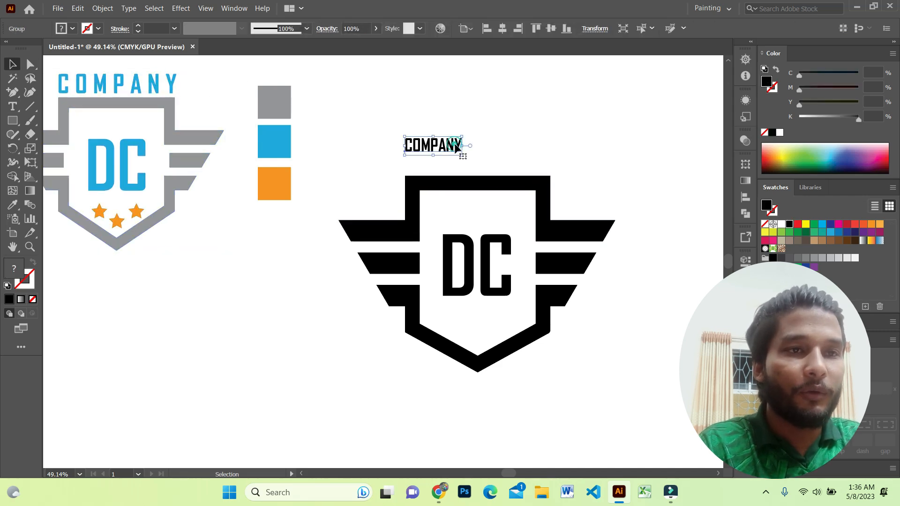
drag(447, 146, 550, 167)
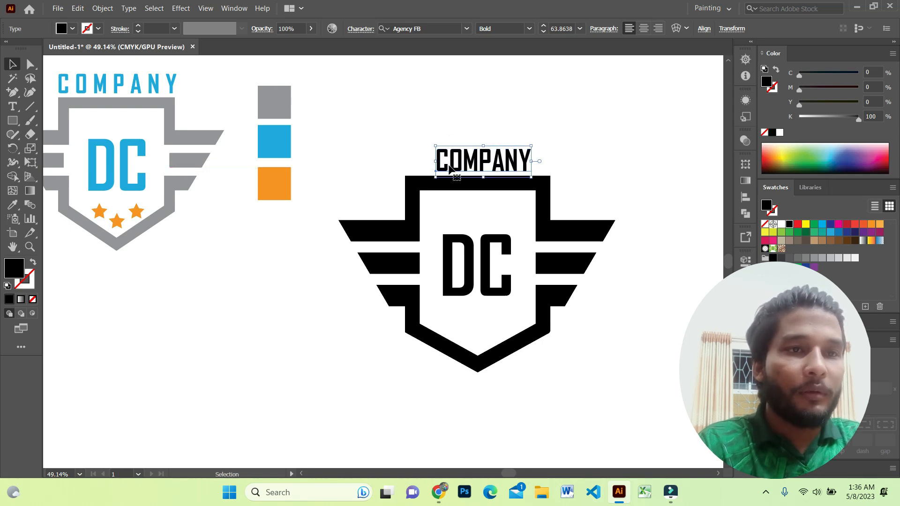
drag(436, 162, 423, 160)
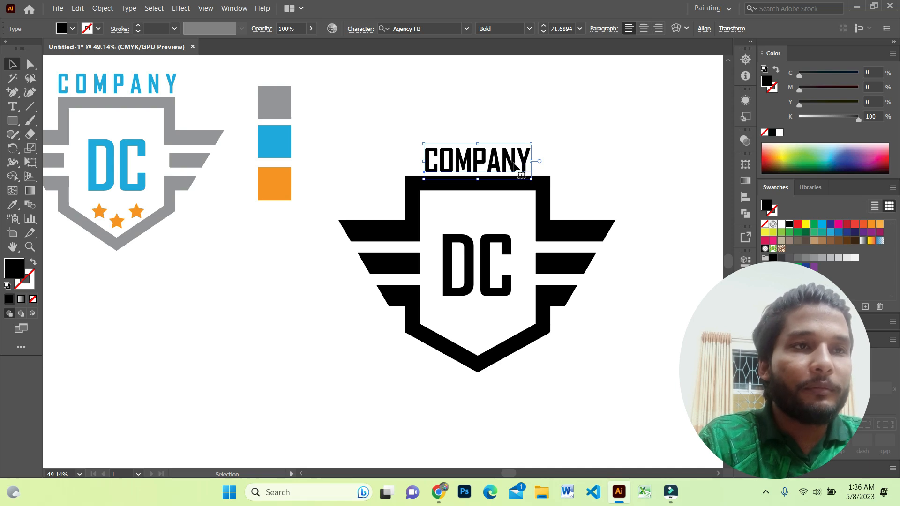
Step: Increase the tracking of the COMPANY text to 99
click(364, 30)
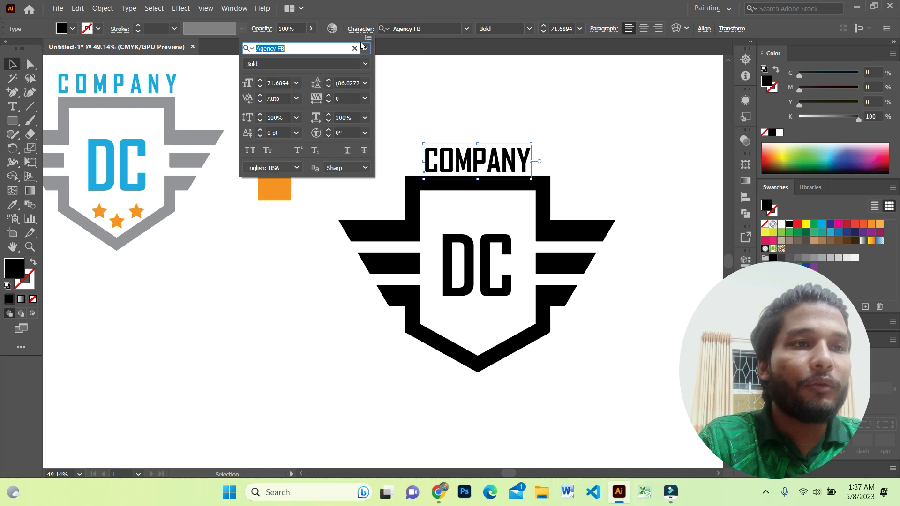
click(345, 97)
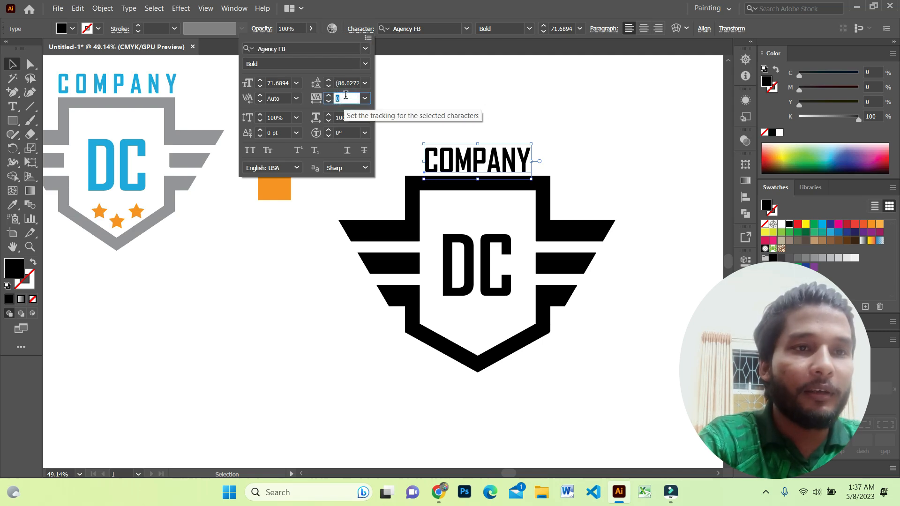
key(Up)
key(Up)
key(Up)
key(Up)
key(Up)
key(Up)
key(Up)
key(Up)
key(Up)
key(Up)
key(Up)
key(Up)
key(Up)
key(Up)
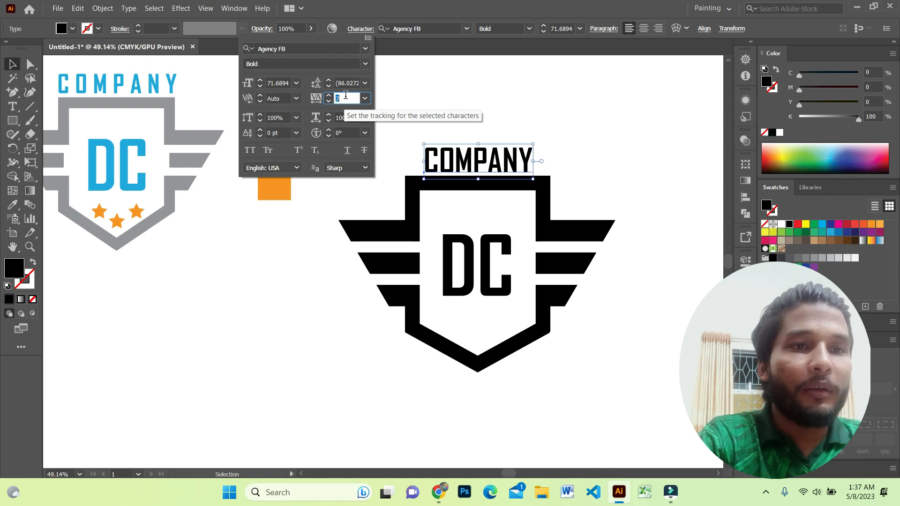
key(Up)
key(Up)
key(Up)
key(Up)
key(Up)
key(Up)
key(Up)
key(Up)
key(Up)
key(Up)
key(Up)
key(Up)
key(Up)
key(Up)
key(Up)
key(Up)
key(Up)
key(Up)
key(Up)
key(Up)
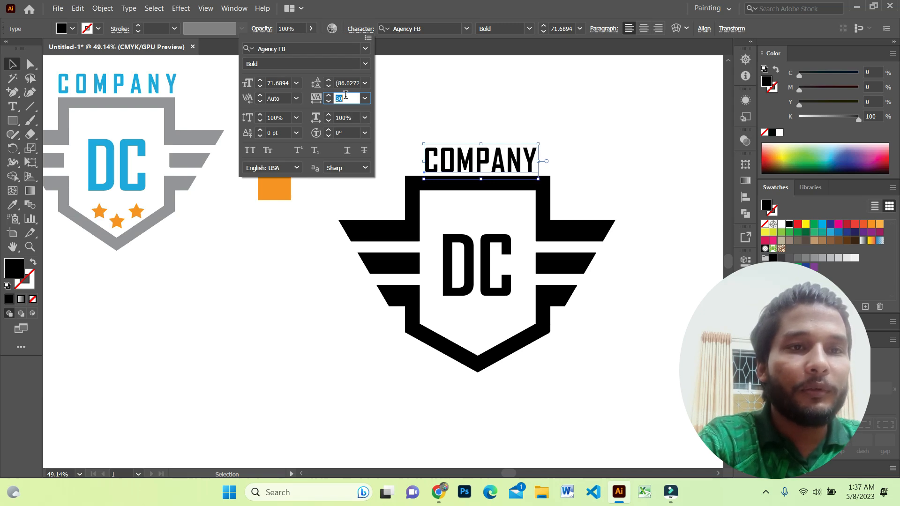
key(Up)
key(Up)
key(Up)
key(Up)
key(Up)
key(Up)
key(Up)
key(Up)
key(Up)
key(Up)
key(Up)
key(Up)
key(Up)
key(Up)
key(Up)
key(Up)
key(Up)
scroll(346, 95, up, 20)
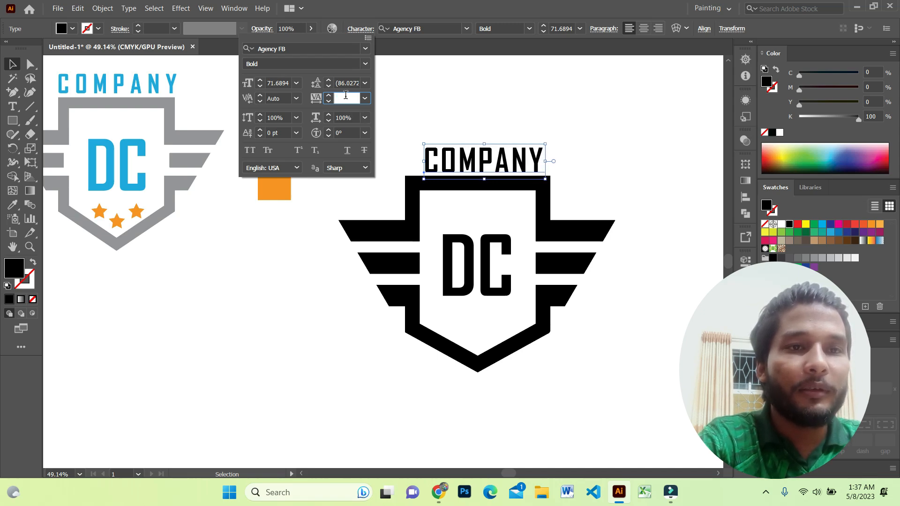
scroll(345, 95, up, 2)
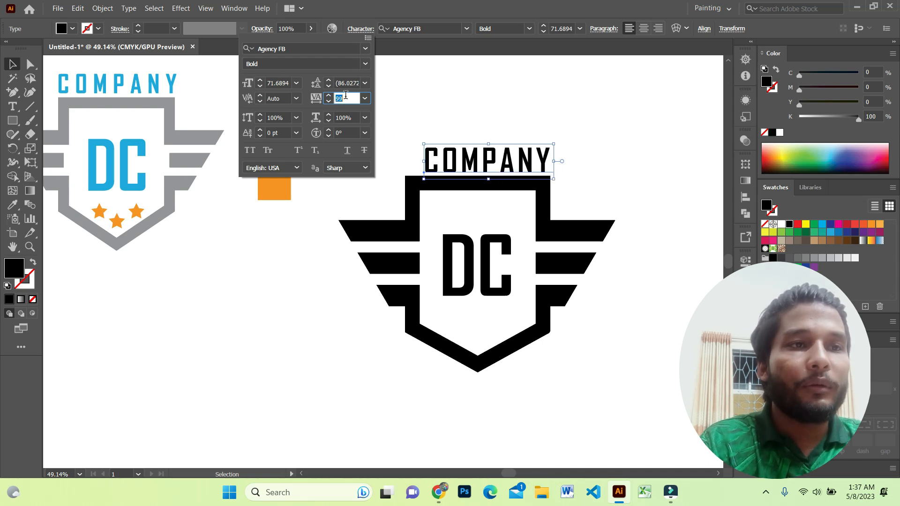
click(403, 98)
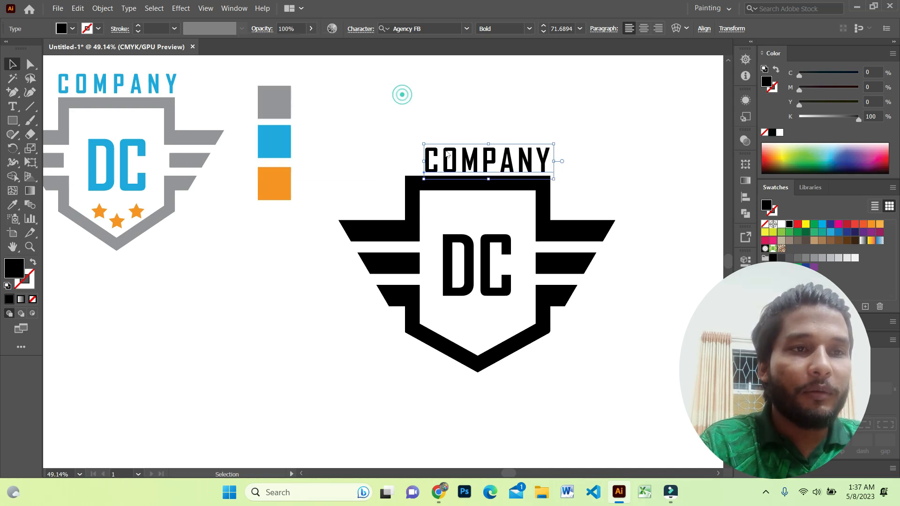
Step: Move the COMPANY text so its first letter lines up with the shield's left edge, fine-tuning with small nudges
drag(446, 163, 432, 160)
key(Down)
key(Down)
key(Down)
key(Down)
key(Down)
key(Down)
key(Down)
key(Down)
key(Down)
key(Down)
key(Down)
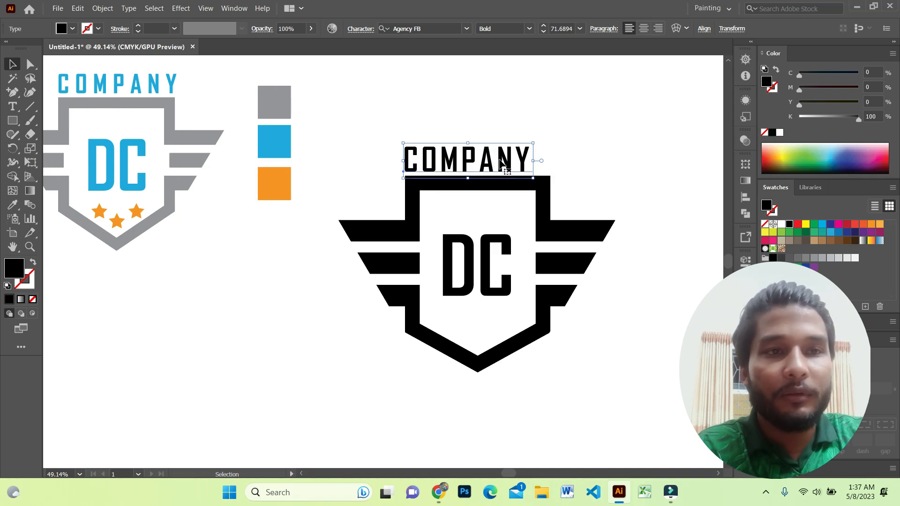
key(Right)
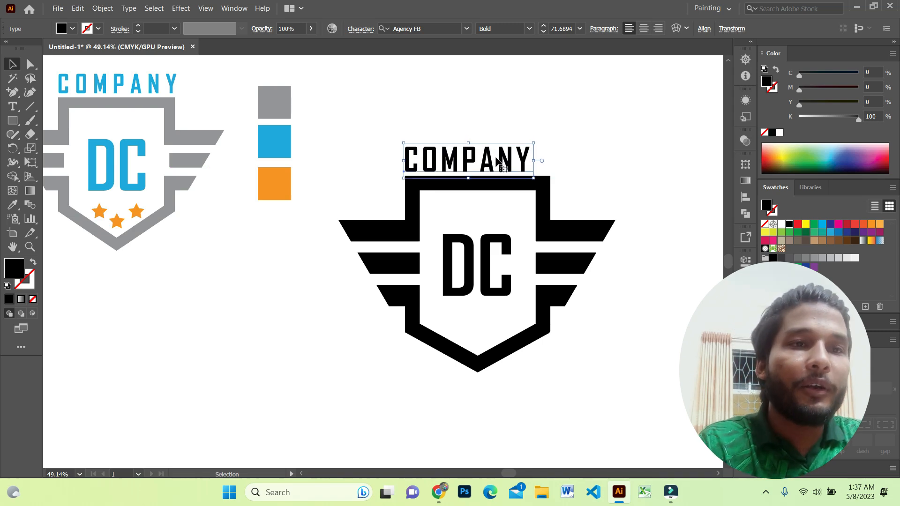
Step: Widen the tracking of the COMPANY text to 219 so it spans the shield's width
click(361, 28)
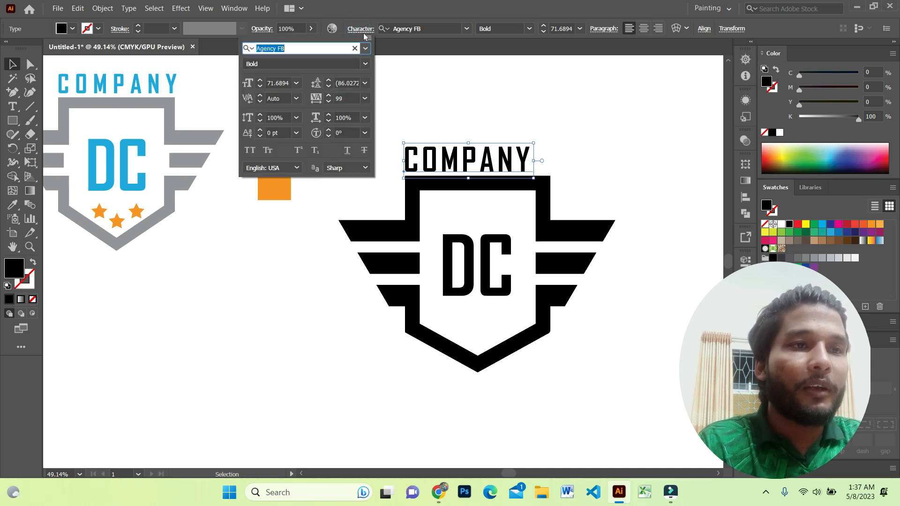
click(352, 99)
key(Up)
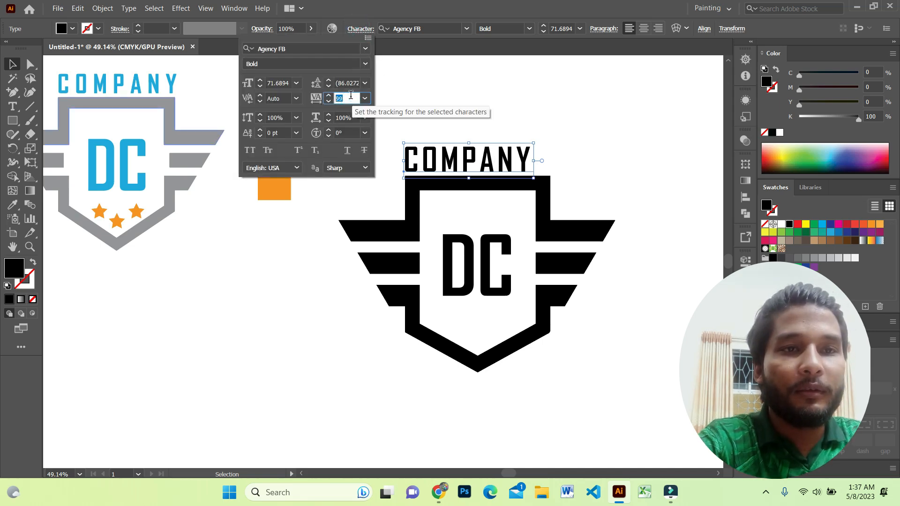
key(Up)
key(Up)
key(Up)
key(Up)
key(Up)
key(Up)
key(Up)
key(Up)
key(Up)
key(Up)
key(Up)
key(Up)
key(Up)
key(Up)
key(Up)
key(Up)
key(Up)
key(Up)
key(Up)
key(Up)
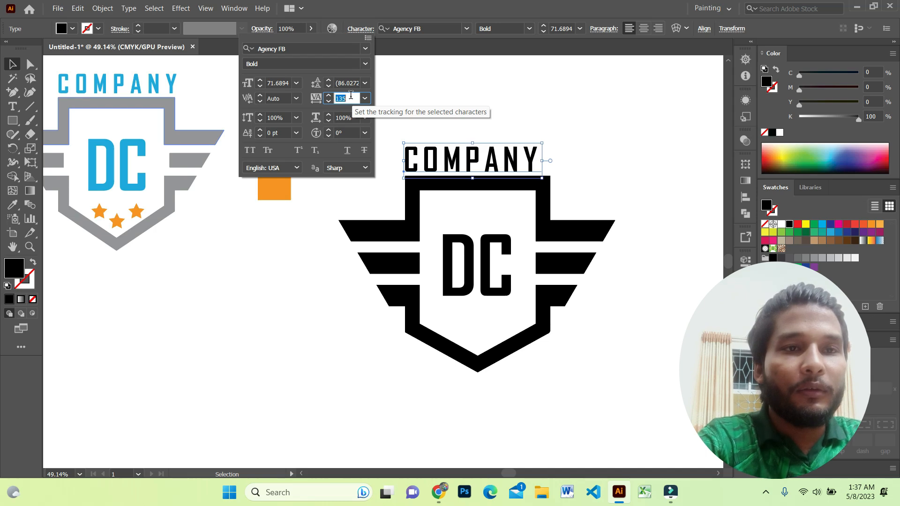
key(Up)
key(Up)
key(Up)
key(Up)
key(Up)
key(Up)
key(Up)
key(Up)
key(Up)
key(Up)
key(Up)
key(Up)
key(Up)
key(Up)
key(Up)
key(Up)
key(Up)
key(Up)
key(Up)
key(Up)
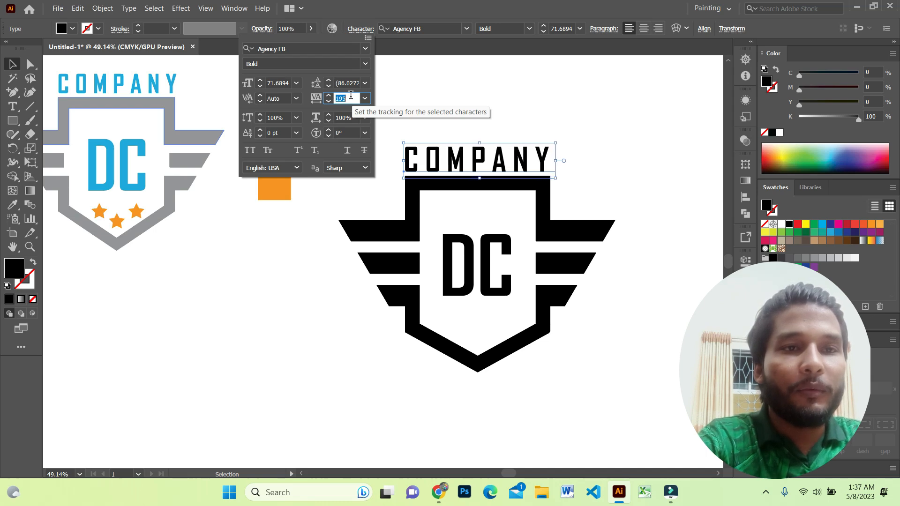
key(Up)
key(Up)
key(Up)
key(Up)
key(Up)
key(Up)
key(Up)
key(Up)
key(Up)
key(Up)
key(Up)
key(Up)
key(Up)
key(Up)
key(Up)
key(Up)
key(Up)
key(Up)
key(Up)
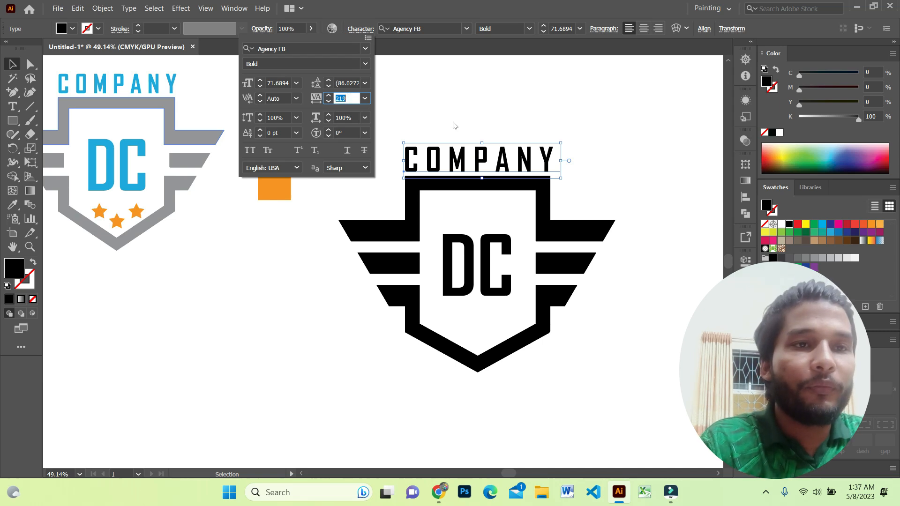
click(435, 123)
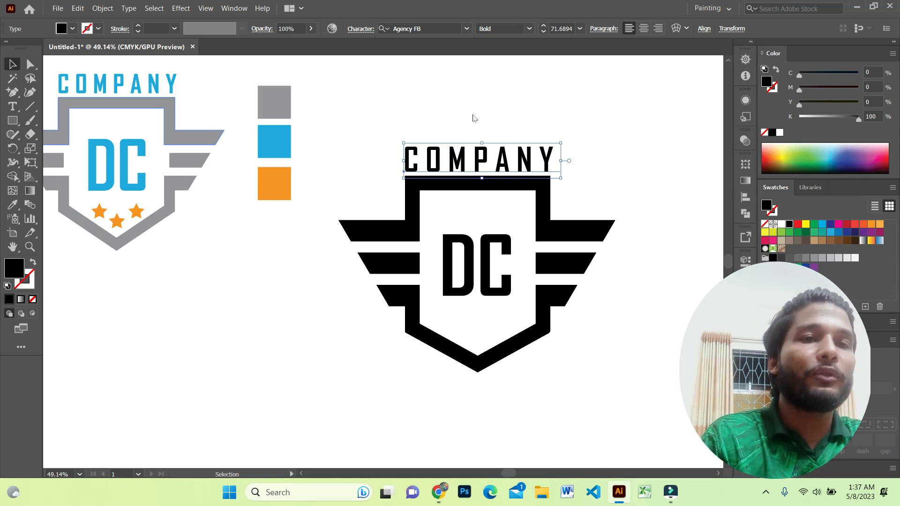
Step: Convert the COMPANY text to outlines and keep the outlined lettering selected
click(573, 159)
click(517, 156)
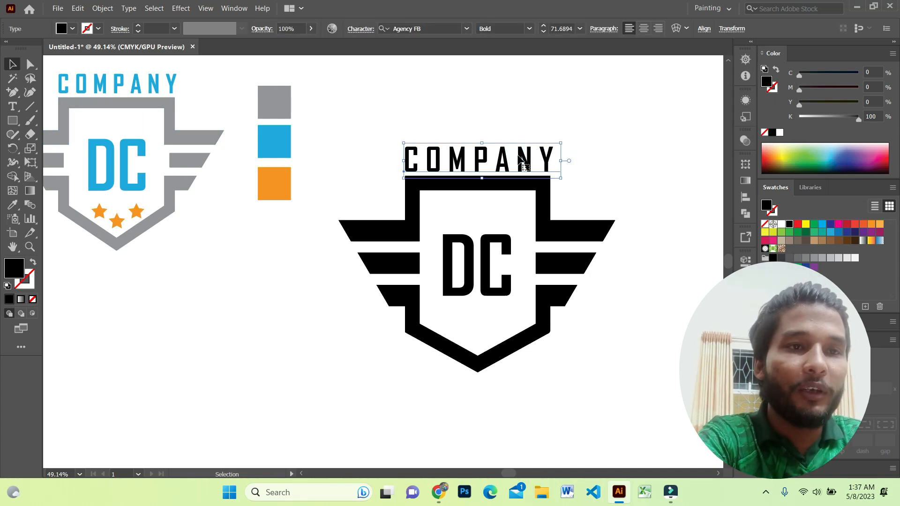
key(shift+ctrl+o)
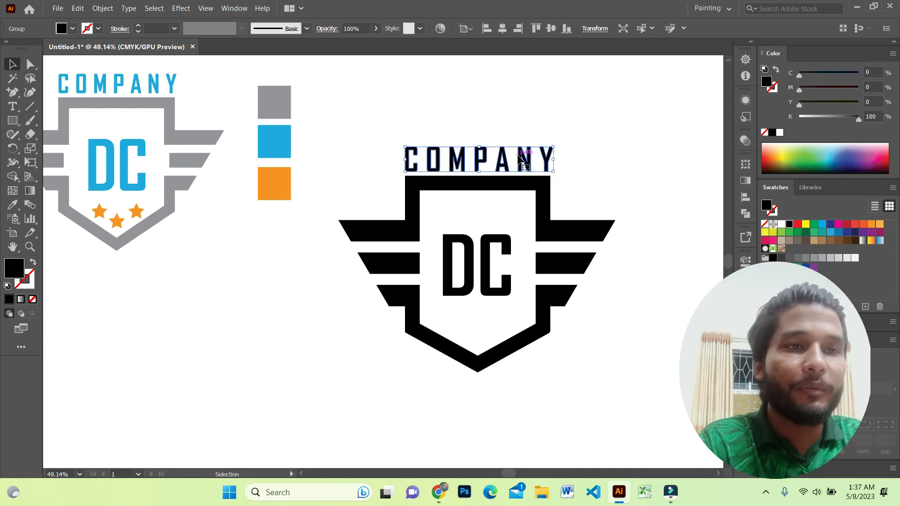
click(479, 128)
click(501, 157)
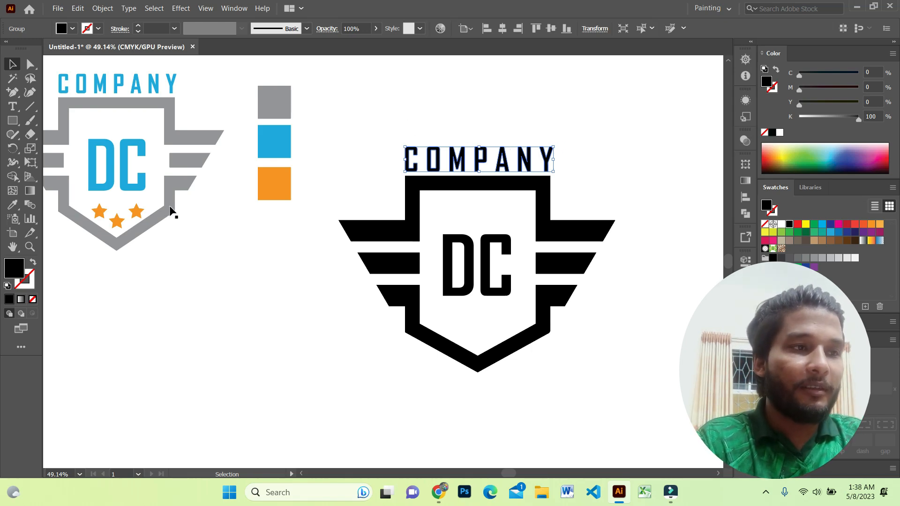
Step: Draw a small black five-pointed star with the Star tool in the empty area below the colour swatches
click(117, 215)
click(246, 217)
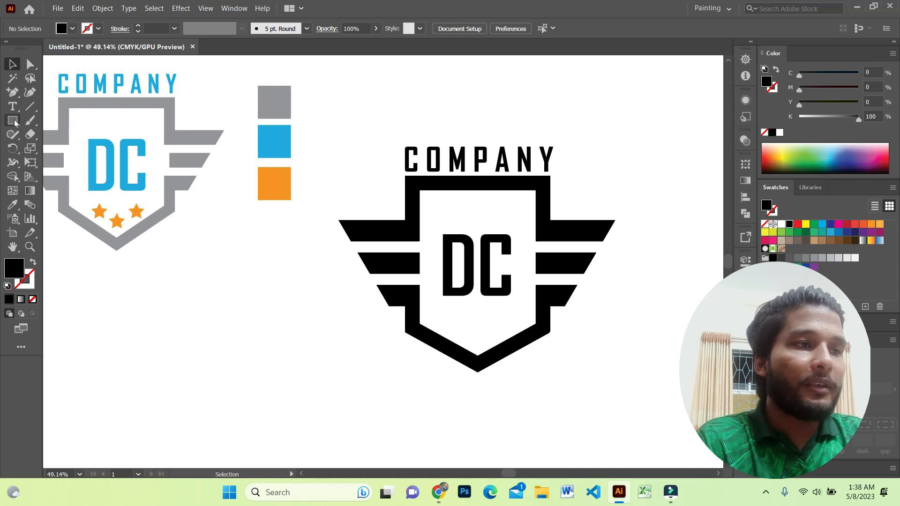
click(13, 121)
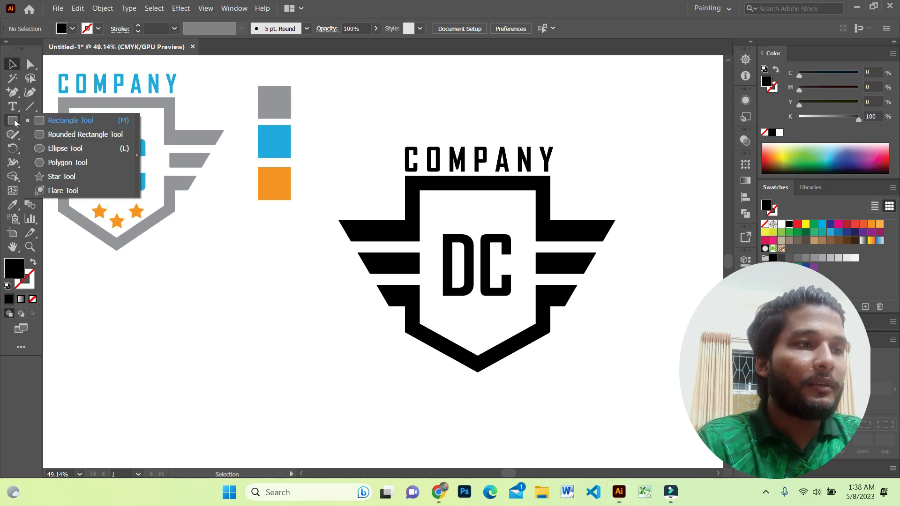
click(77, 176)
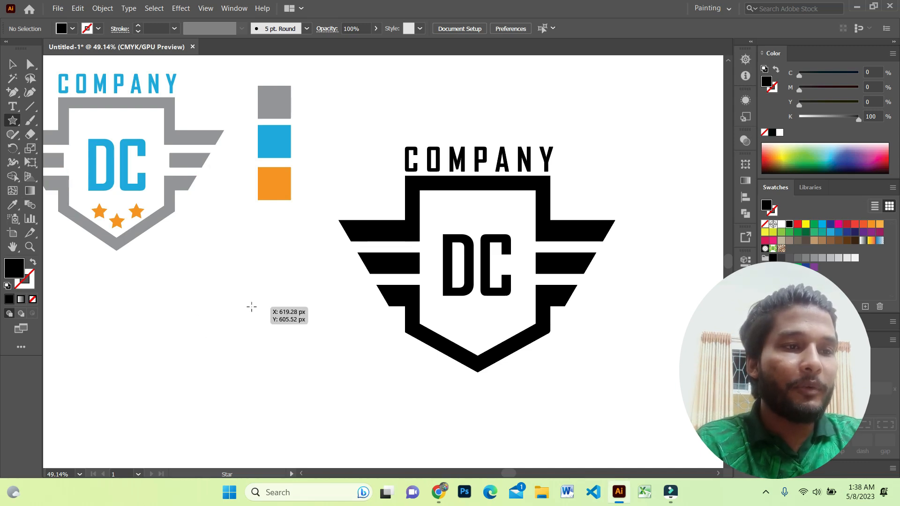
drag(251, 308, 261, 323)
click(14, 64)
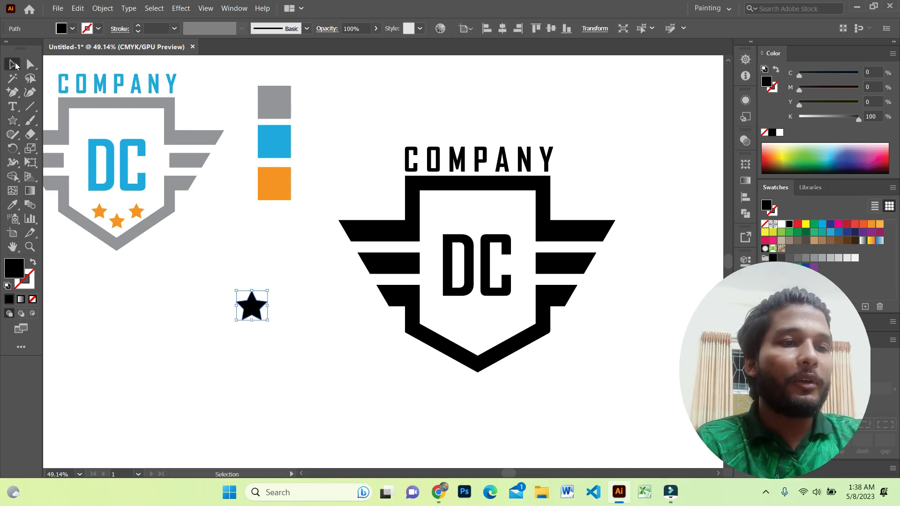
Step: Move the star into the shield, below the DC lettering and above the shield's lower point
drag(252, 306, 476, 331)
key(z)
click(472, 326)
key(v)
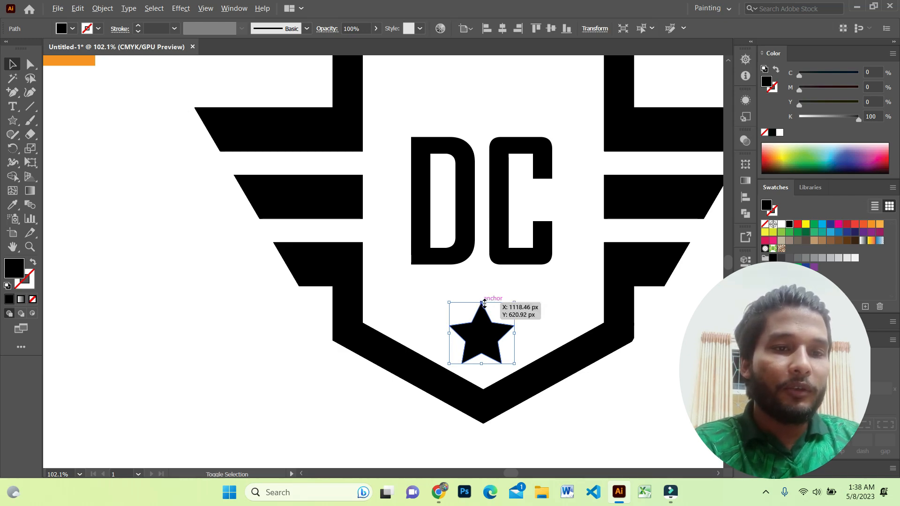
Step: Shrink the star just above the shield's lower point and add two copies above it, one on each side
drag(484, 303, 486, 313)
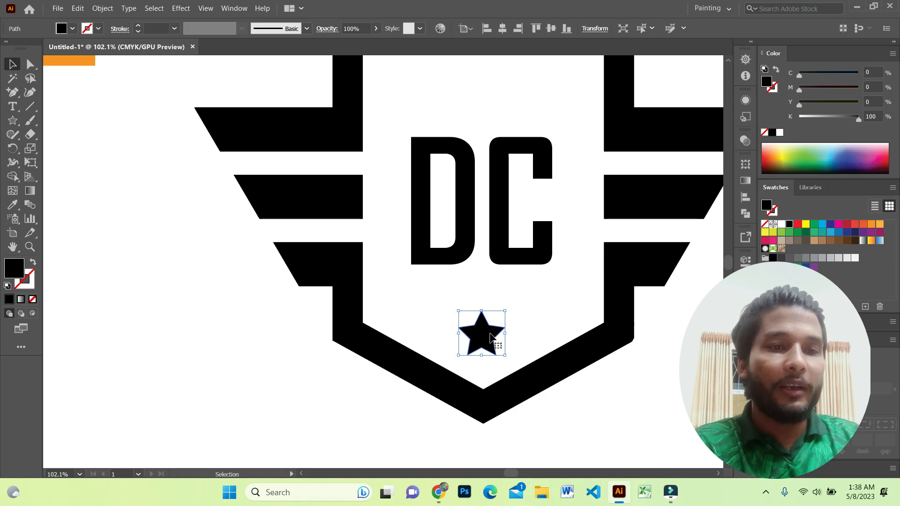
drag(489, 334, 491, 352)
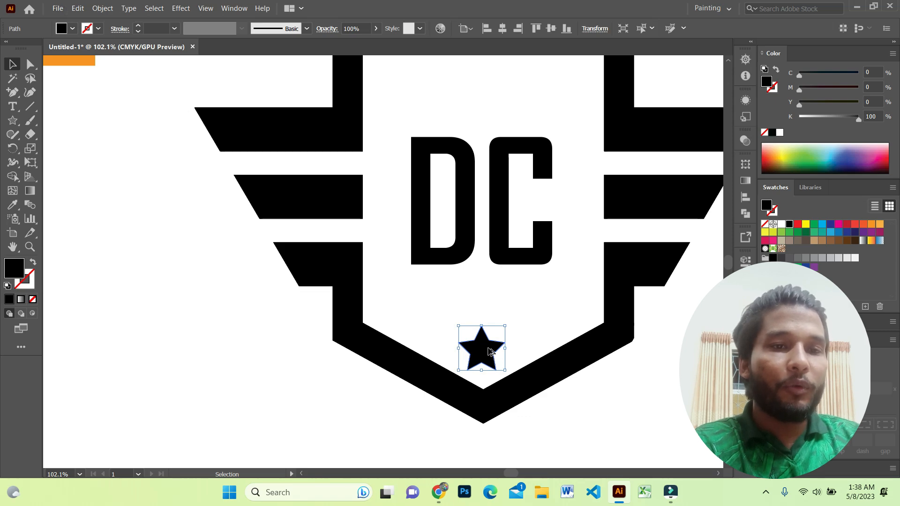
drag(490, 352, 448, 320)
click(423, 301)
Step: Select the three stars together and scale them down proportionally so they fit inside the shield's lower point
drag(403, 292, 538, 336)
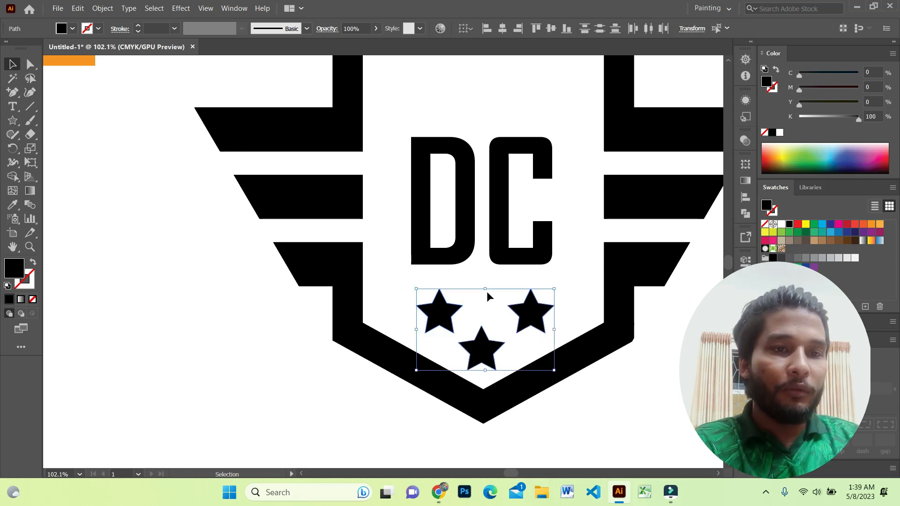
key(shift+alt)
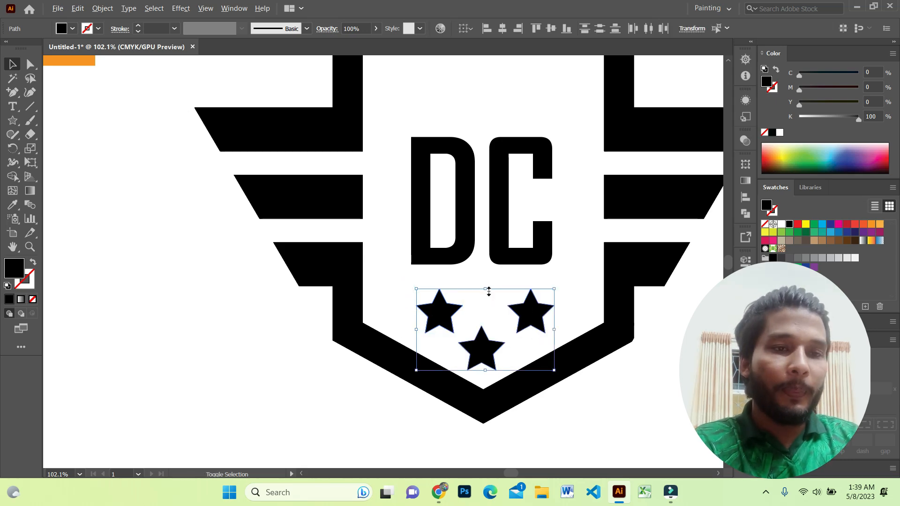
drag(488, 290, 514, 334)
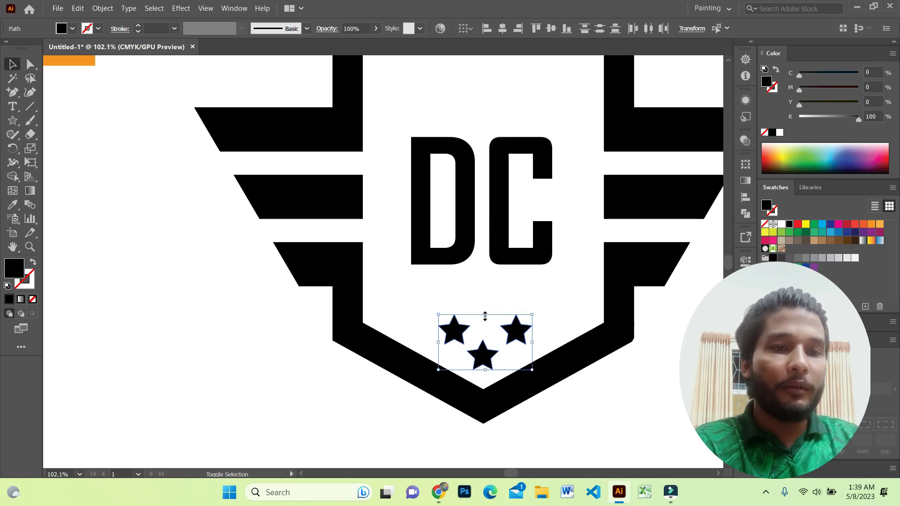
drag(485, 316, 485, 310)
Step: Select the whole black logo, including the COMPANY lettering, and move it slightly further away from the colour squares
key(a)
key(ctrl+1)
key(ctrl+minus)
key(ctrl+minus)
key(v)
scroll(446, 336, up, 5)
drag(277, 155, 506, 387)
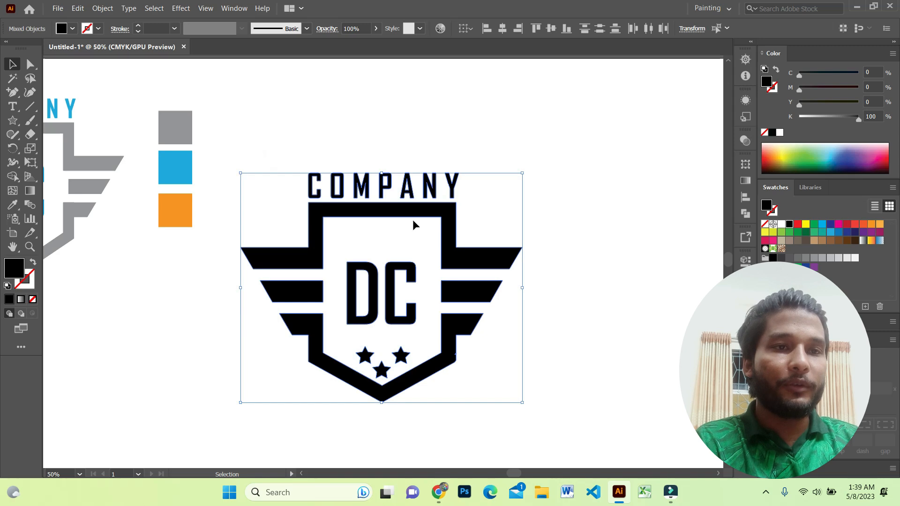
drag(411, 214, 457, 208)
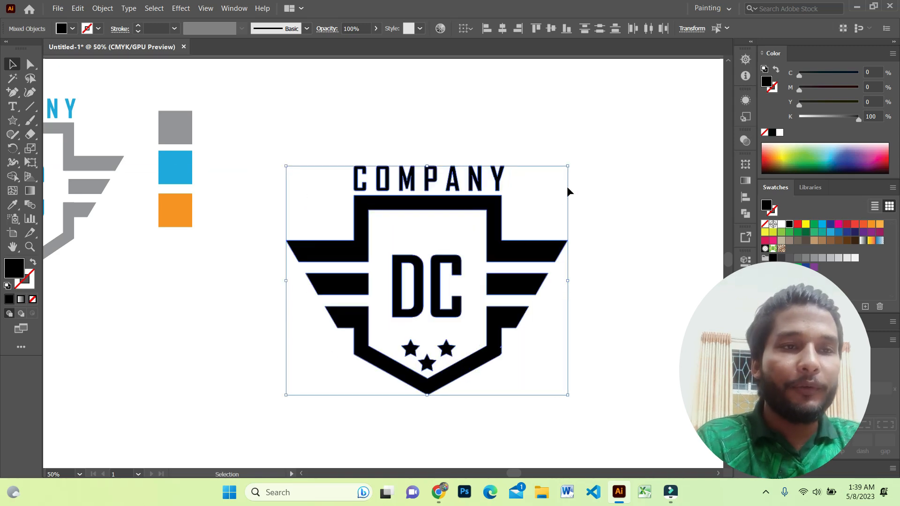
click(577, 181)
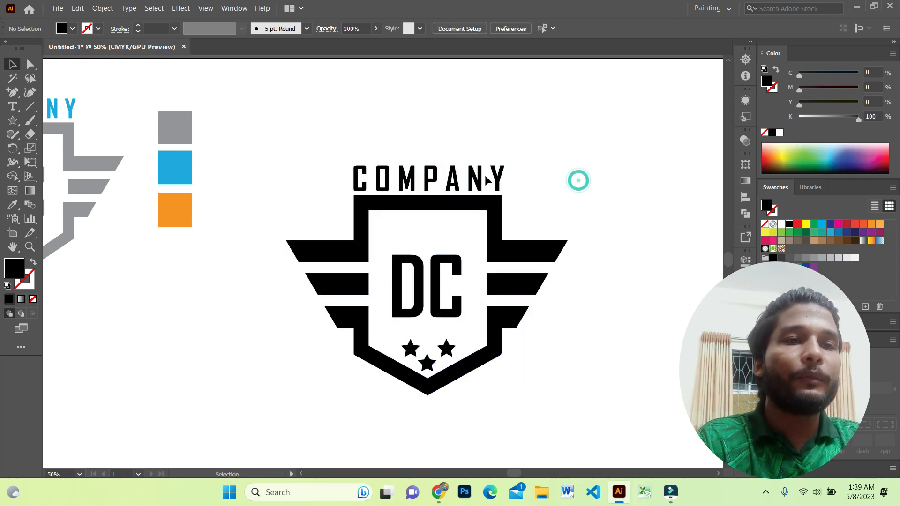
Step: Fill the COMPANY lettering with the blue sampled from the middle colour square using the Eyedropper
click(474, 176)
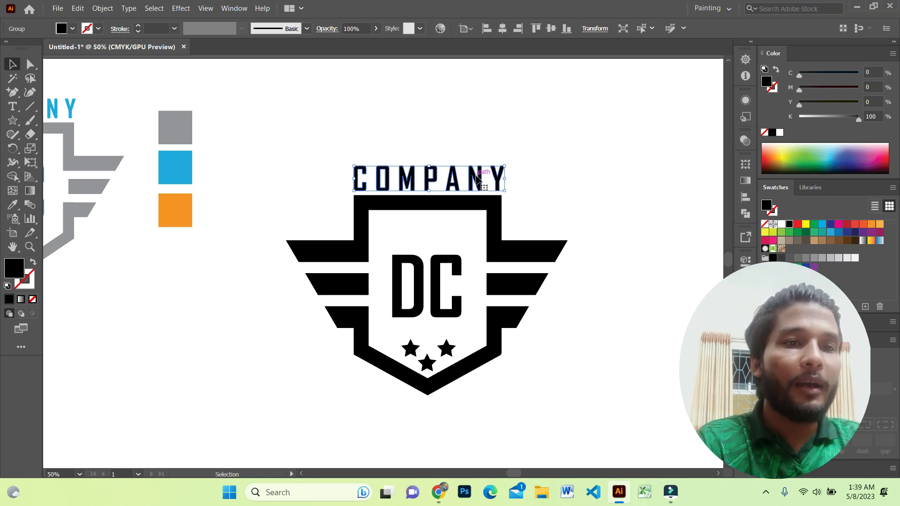
key(i)
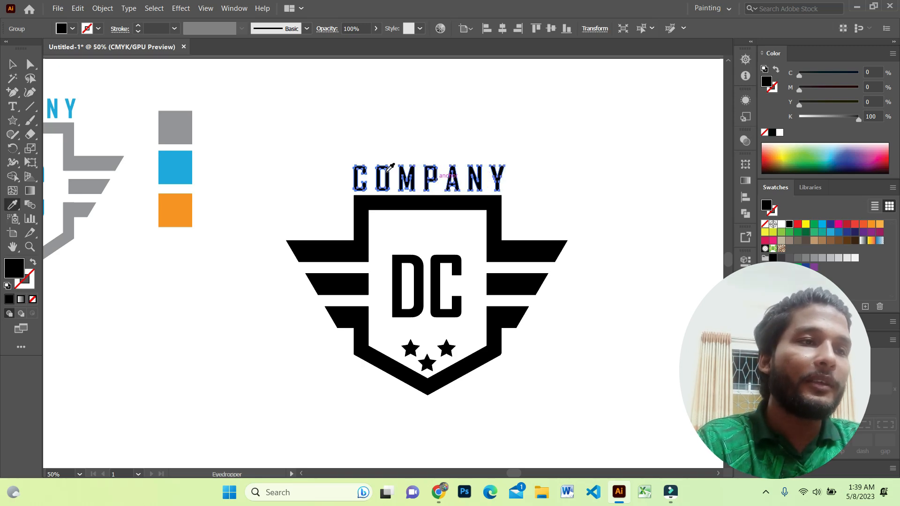
click(178, 164)
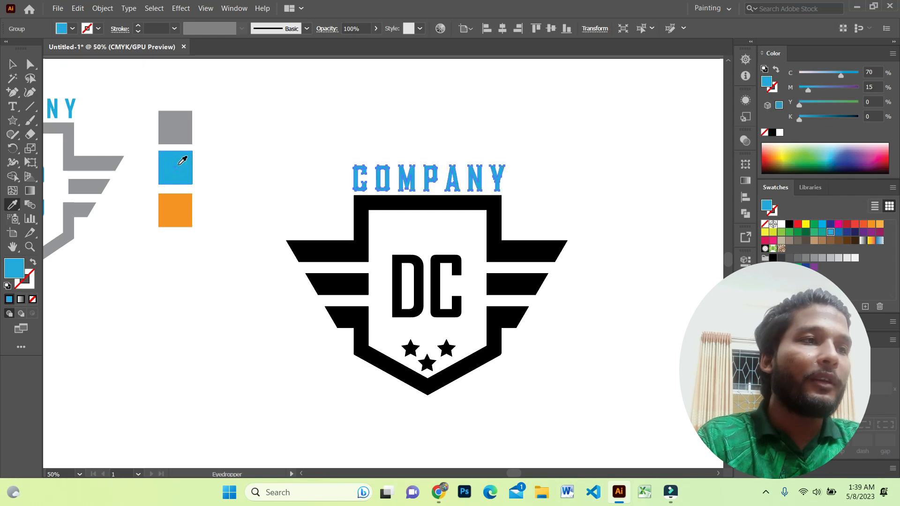
key(v)
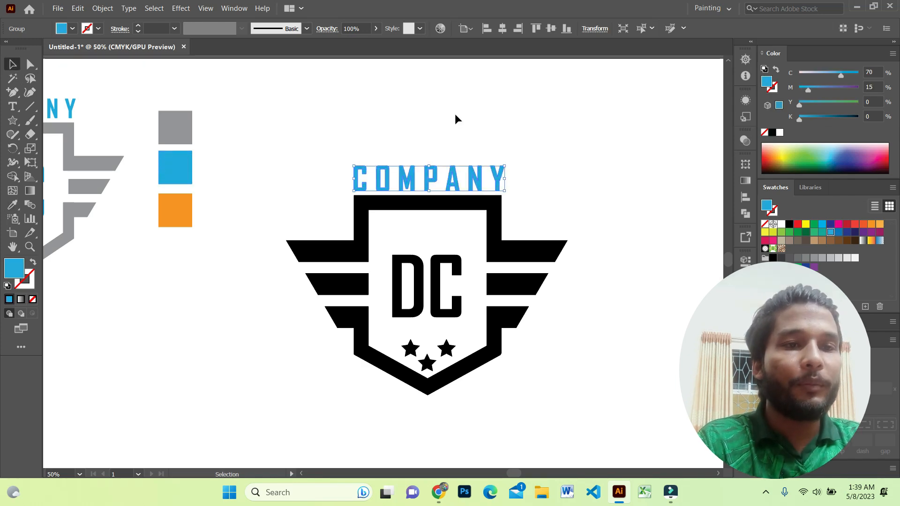
click(456, 115)
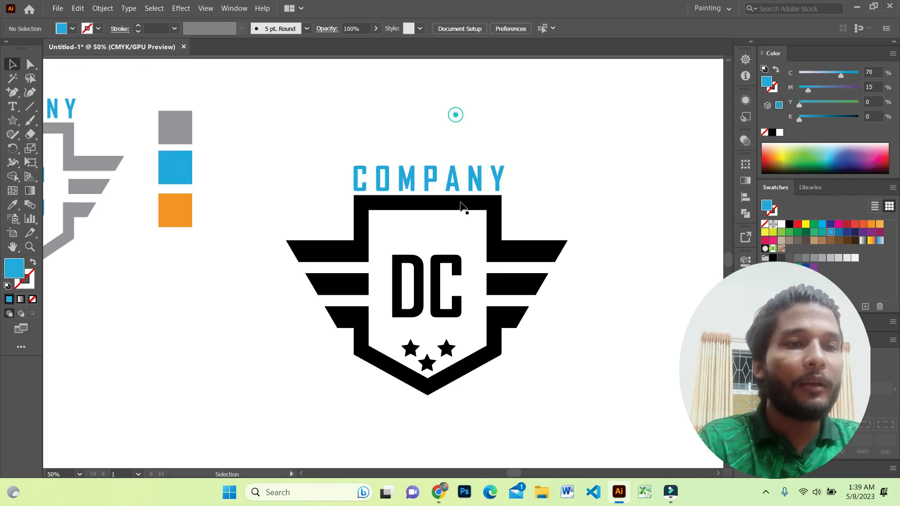
Step: Fill the DC lettering with the same blue sampled from the middle colour square
click(435, 280)
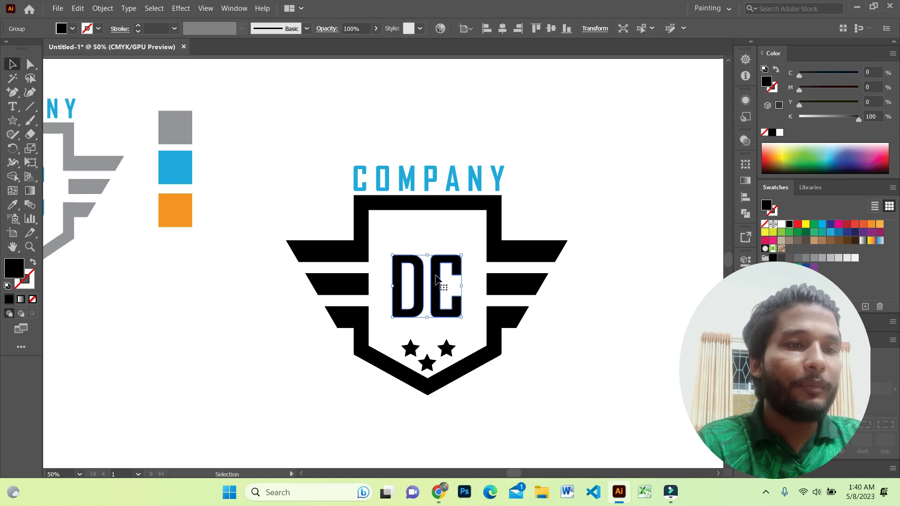
key(i)
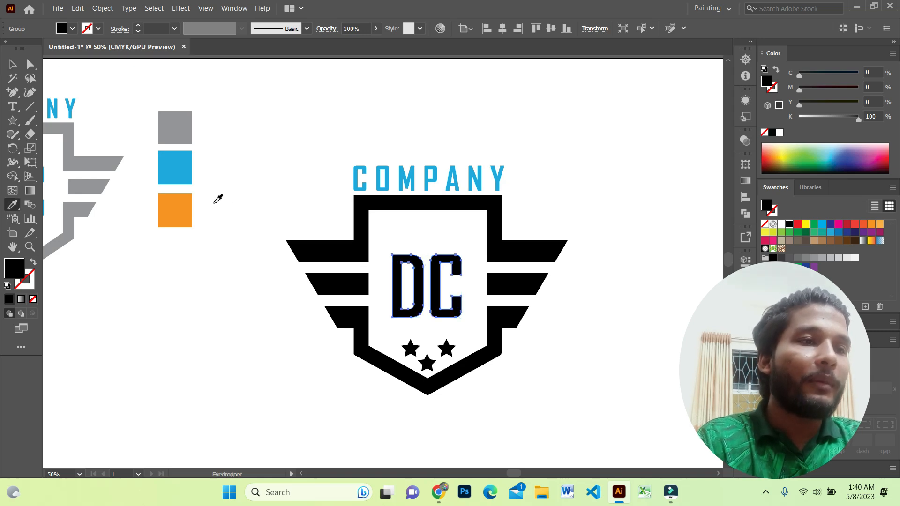
click(187, 167)
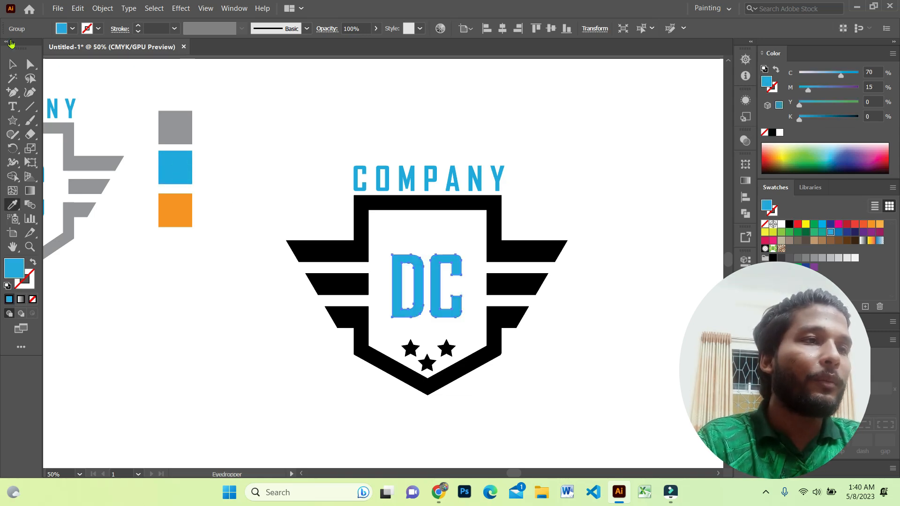
click(13, 62)
click(258, 121)
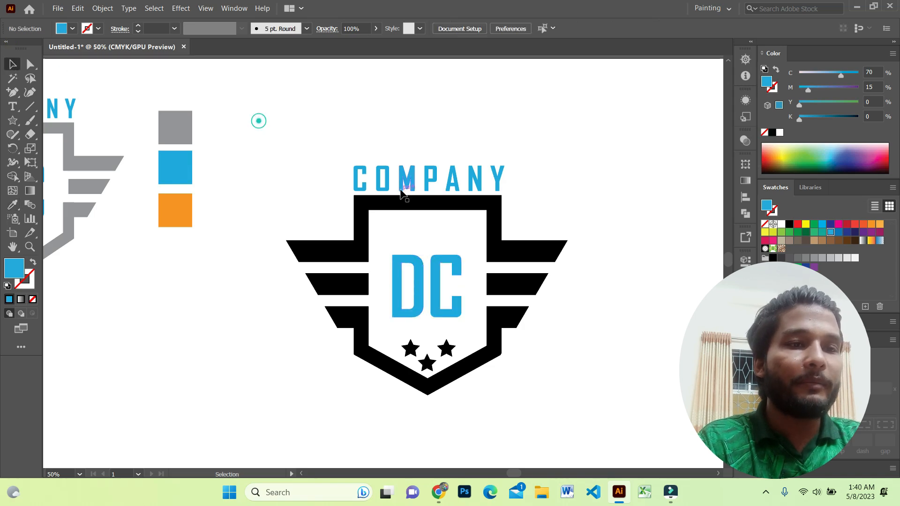
Step: Fill the winged shield with the 50% grey sampled from the uppermost colour square
click(406, 202)
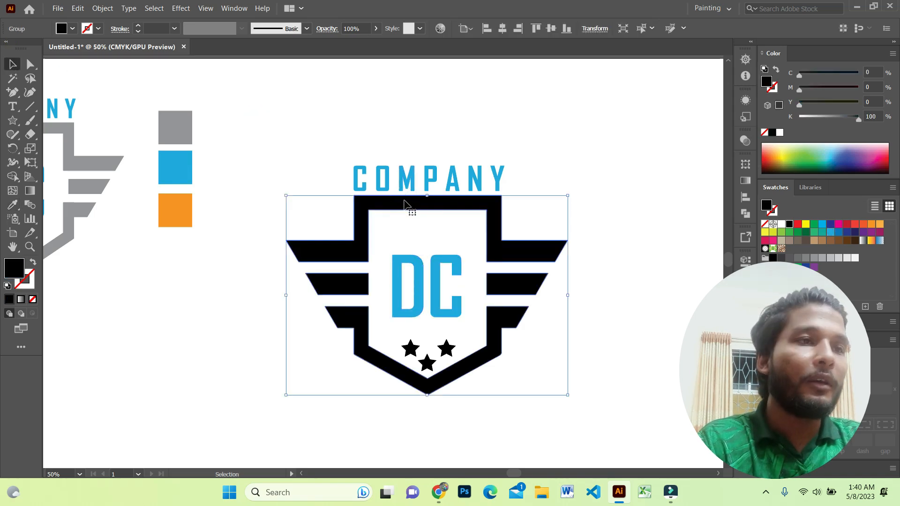
key(i)
click(186, 121)
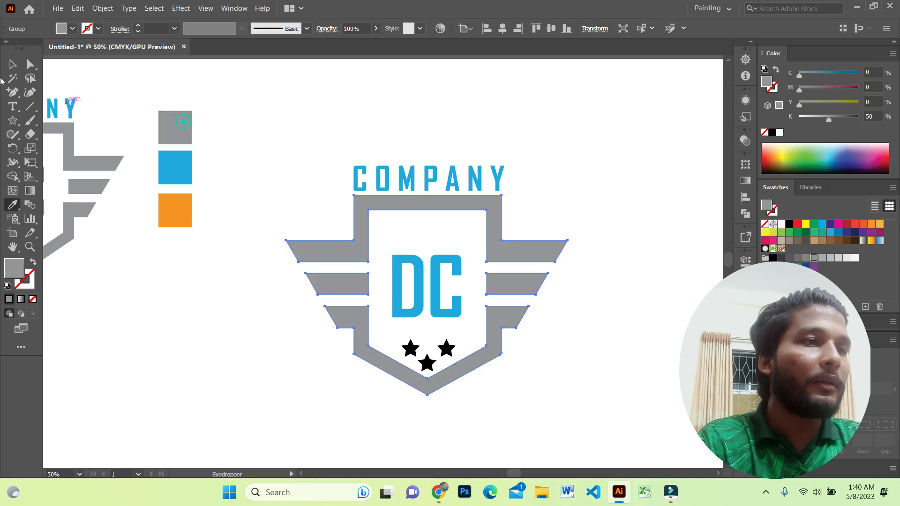
click(13, 65)
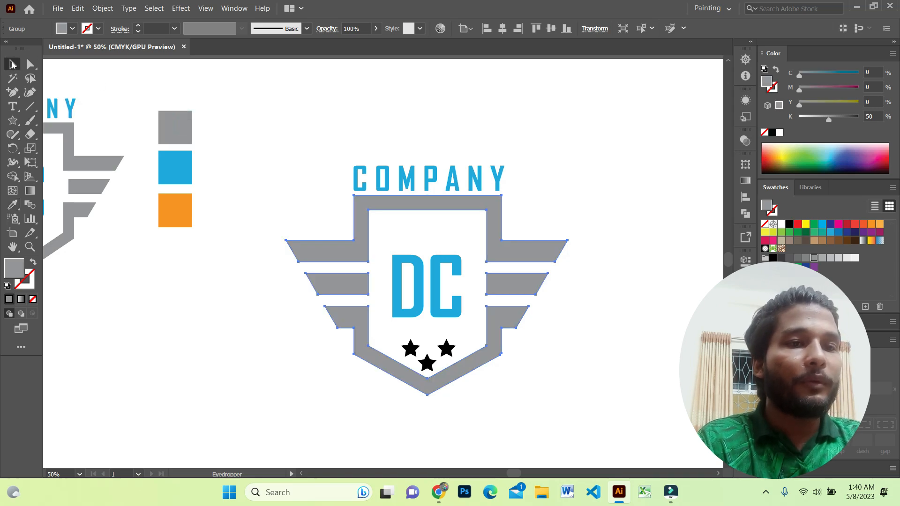
click(261, 133)
Step: Select all three stars and fill them with the orange sampled from the lowest colour square
click(445, 350)
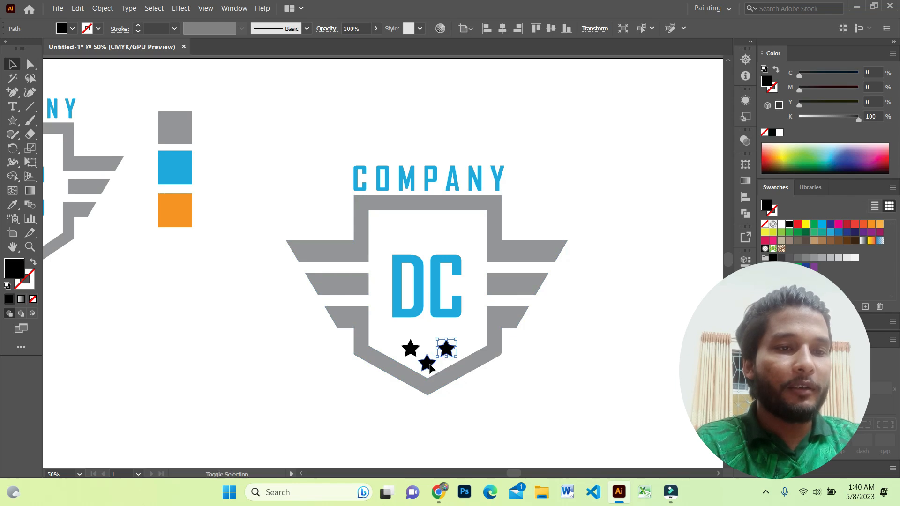
shift+click(429, 366)
shift+click(411, 350)
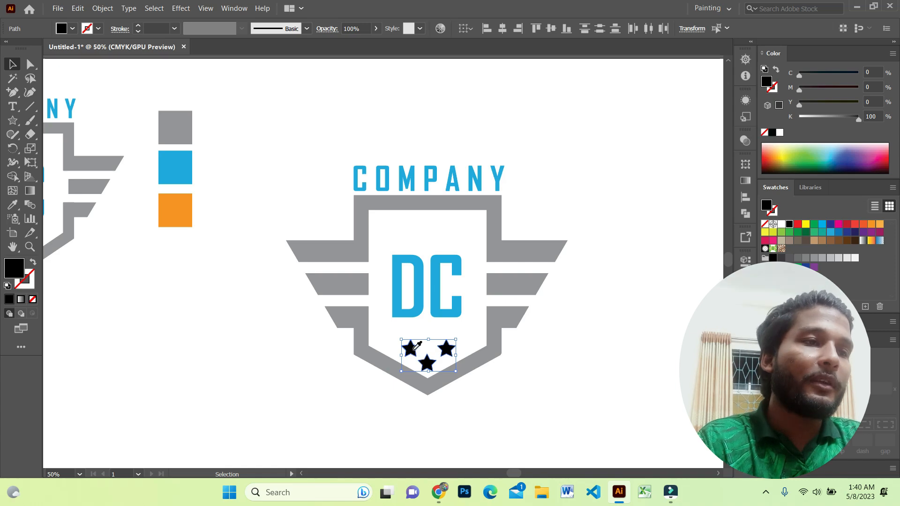
key(i)
click(178, 209)
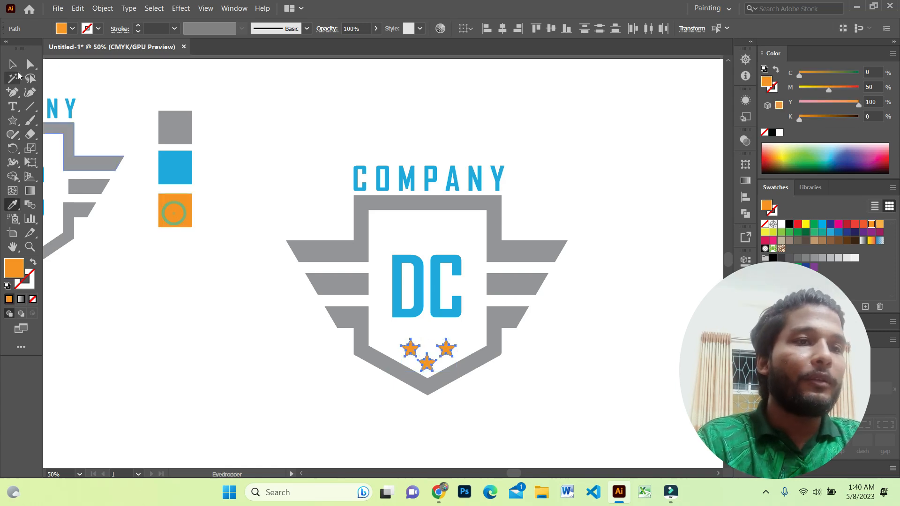
click(12, 65)
Step: Move the complete coloured logo slightly back towards the colour squares and scale it down a little proportionally
drag(556, 130, 332, 404)
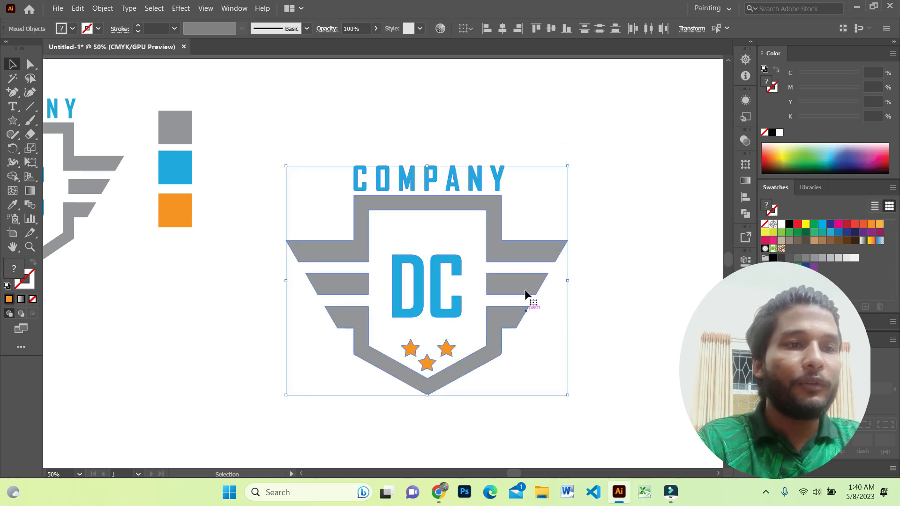
drag(503, 248, 462, 238)
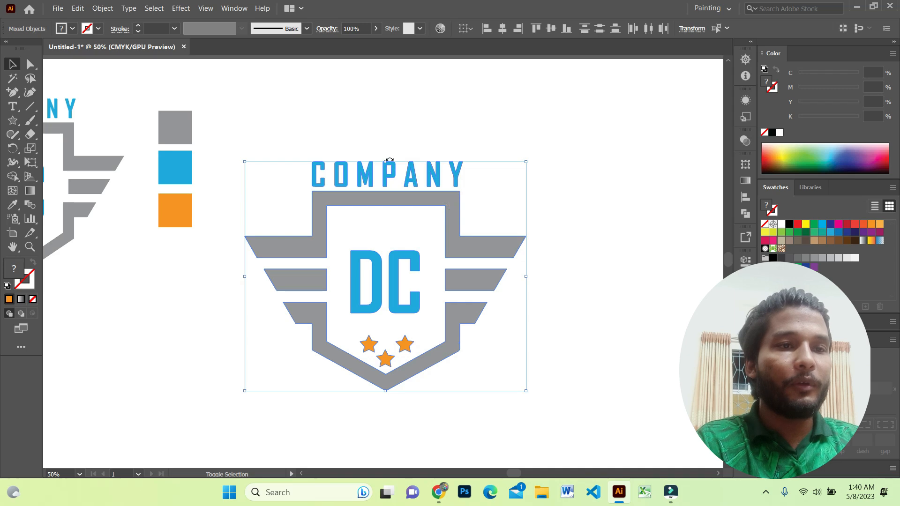
drag(386, 163, 391, 188)
drag(390, 190, 390, 191)
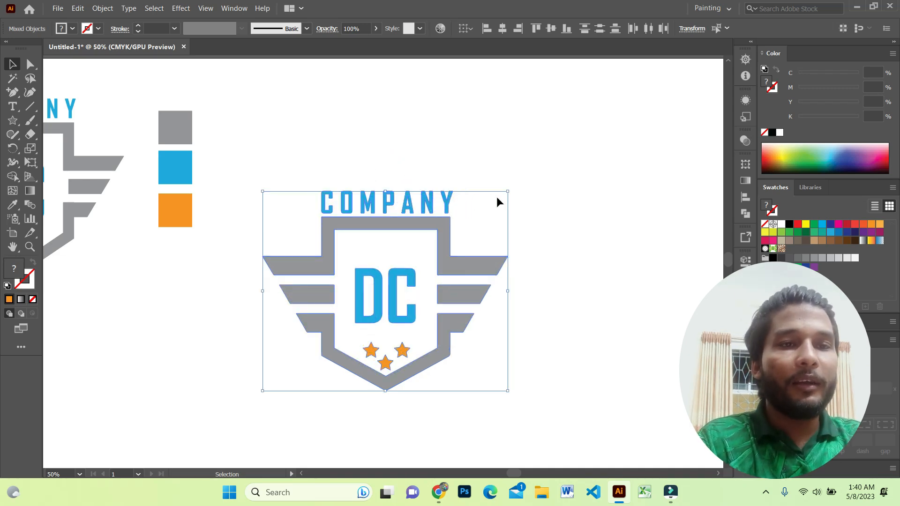
Step: Move the finished logo slightly up and to the right on the artboard, and minimize the Illustrator window
drag(472, 265, 488, 221)
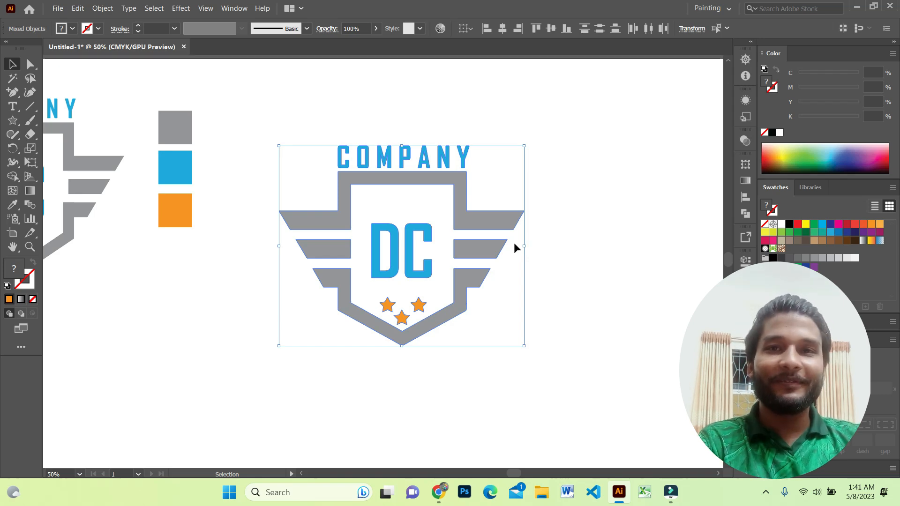
click(857, 7)
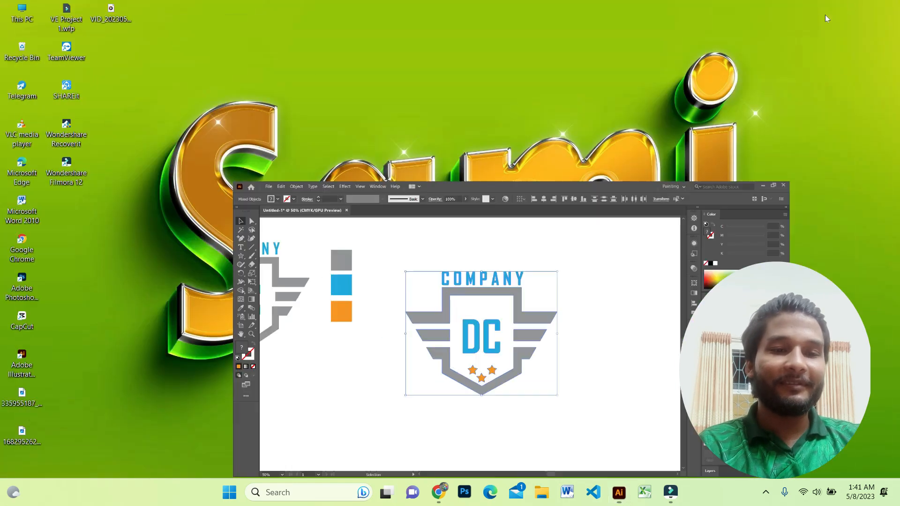